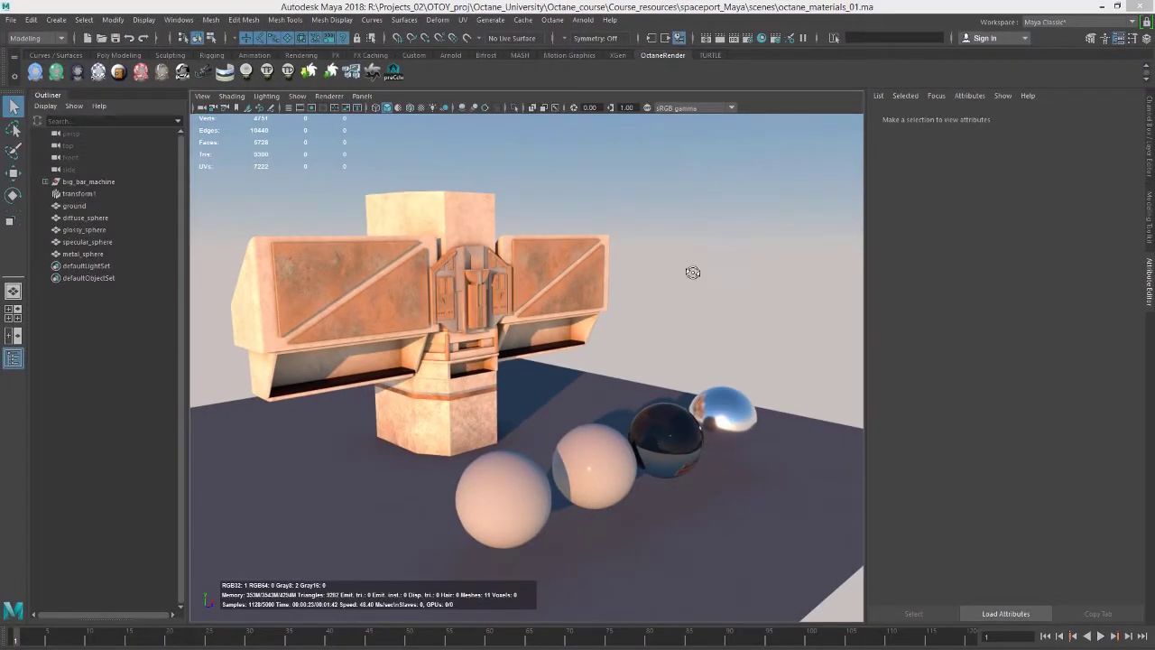
- Tumble the camera to a slightly different angle on the bar machine and four test spheres
{"action": "left_click_drag", "start_coordinate": [693, 271], "coordinate": [636, 241], "text": "alt"}
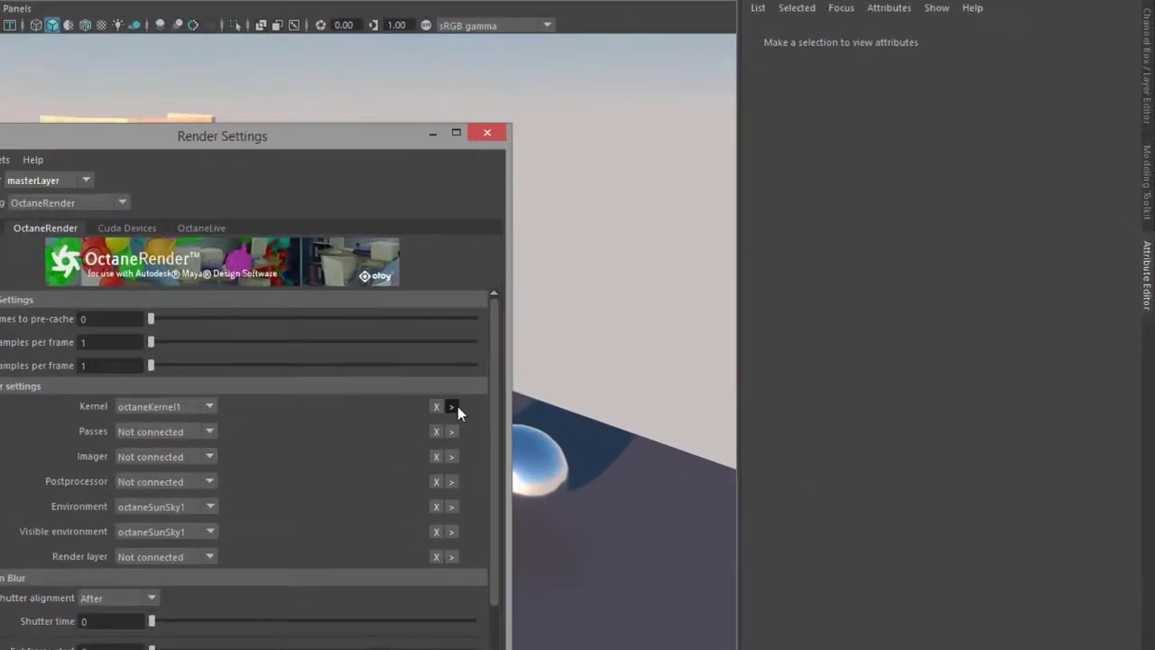
- Show octaneKernel1 (Direct Light, 5000 max samples) in the Attribute Editor and close Render Settings
{"action": "left_click", "coordinate": [665, 372]}
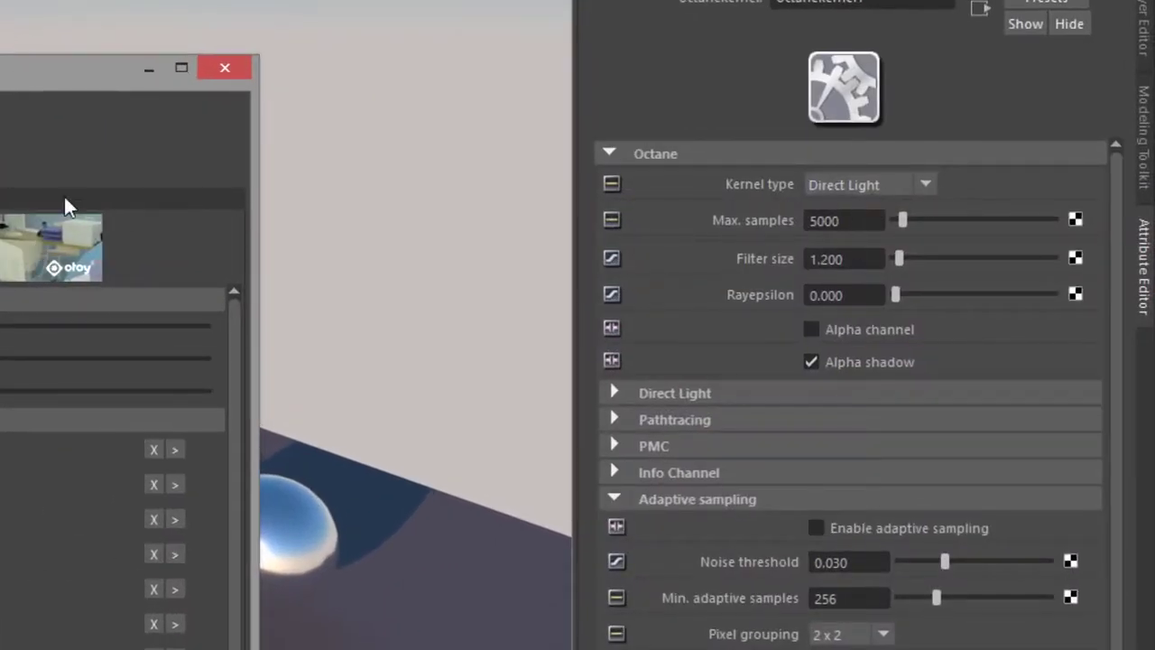
{"action": "left_click_drag", "start_coordinate": [6, 79], "coordinate": [0, 80]}
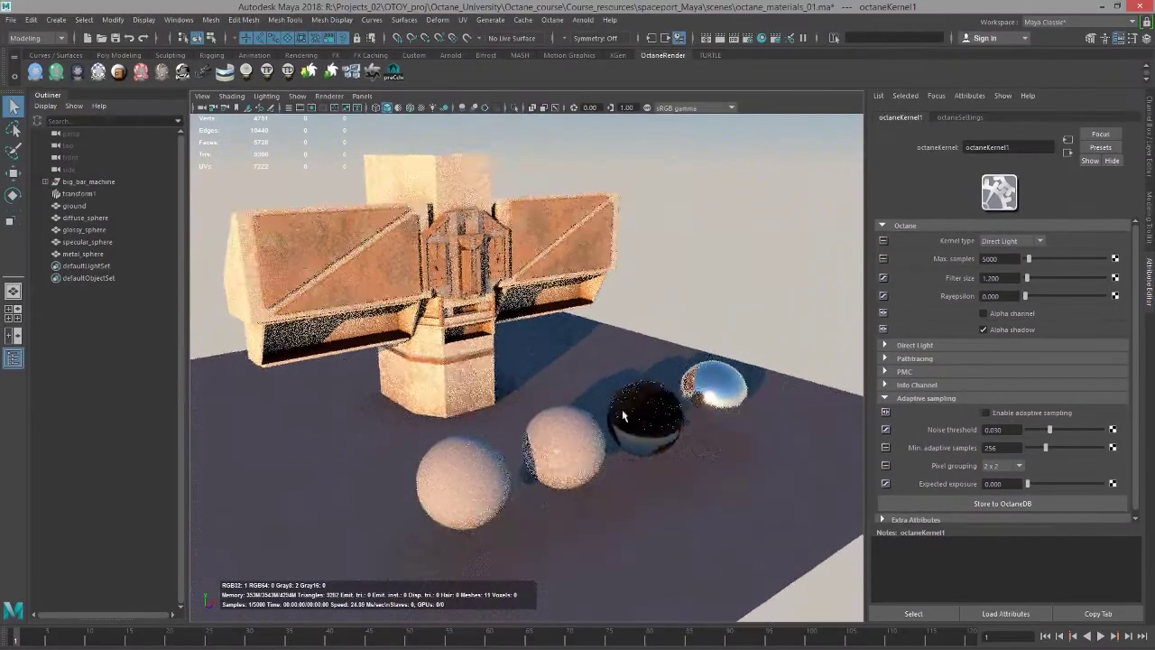
- Inspect the diffuse, glossy, specular and metal test spheres one after another
{"action": "left_click", "coordinate": [472, 470]}
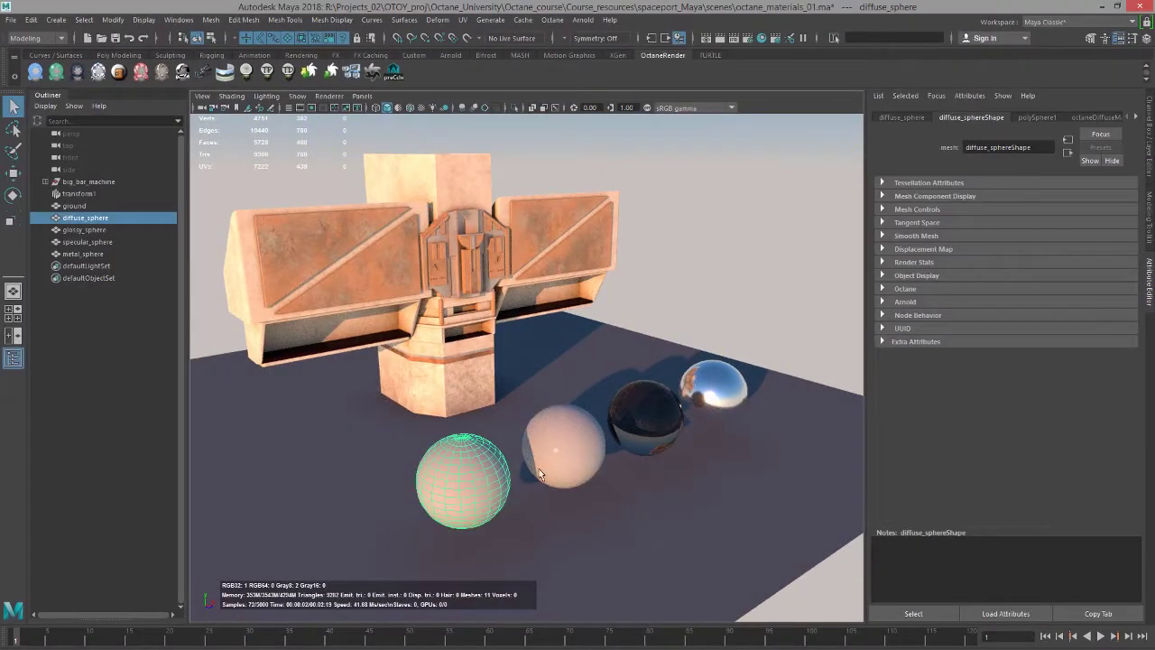
{"action": "left_click", "coordinate": [578, 436]}
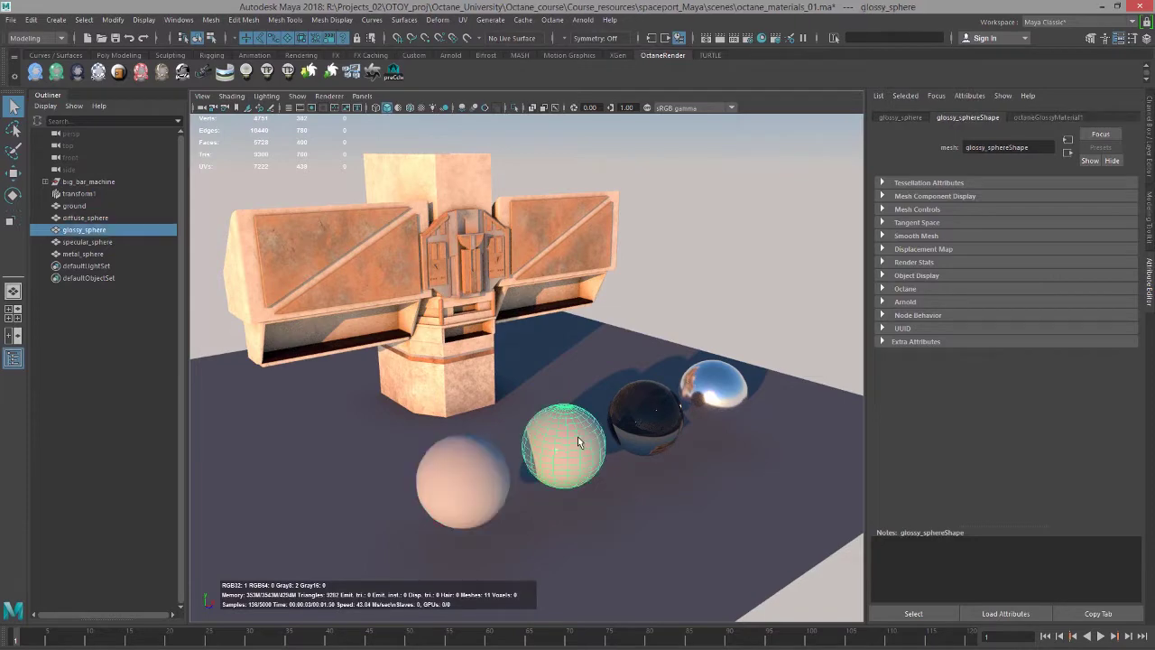
{"action": "left_click", "coordinate": [659, 418]}
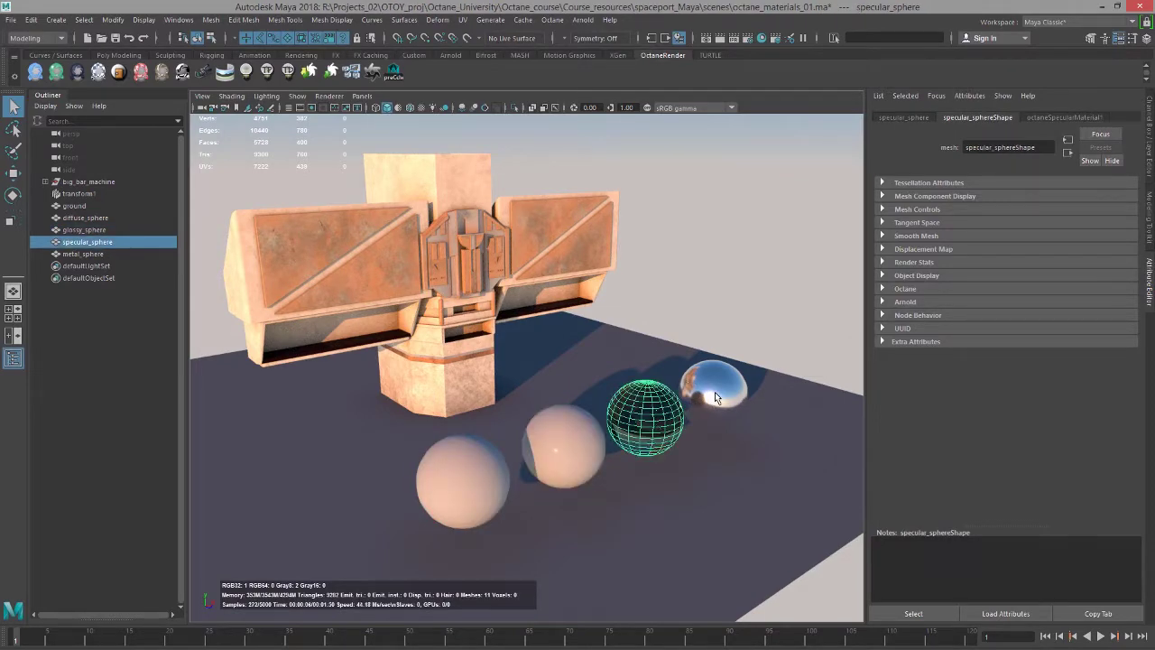
{"action": "left_click", "coordinate": [714, 391]}
- Pan, orbit and dolly the view in close on the bar machine tower
{"action": "middle_click_drag", "start_coordinate": [544, 340], "coordinate": [572, 360], "text": "alt"}
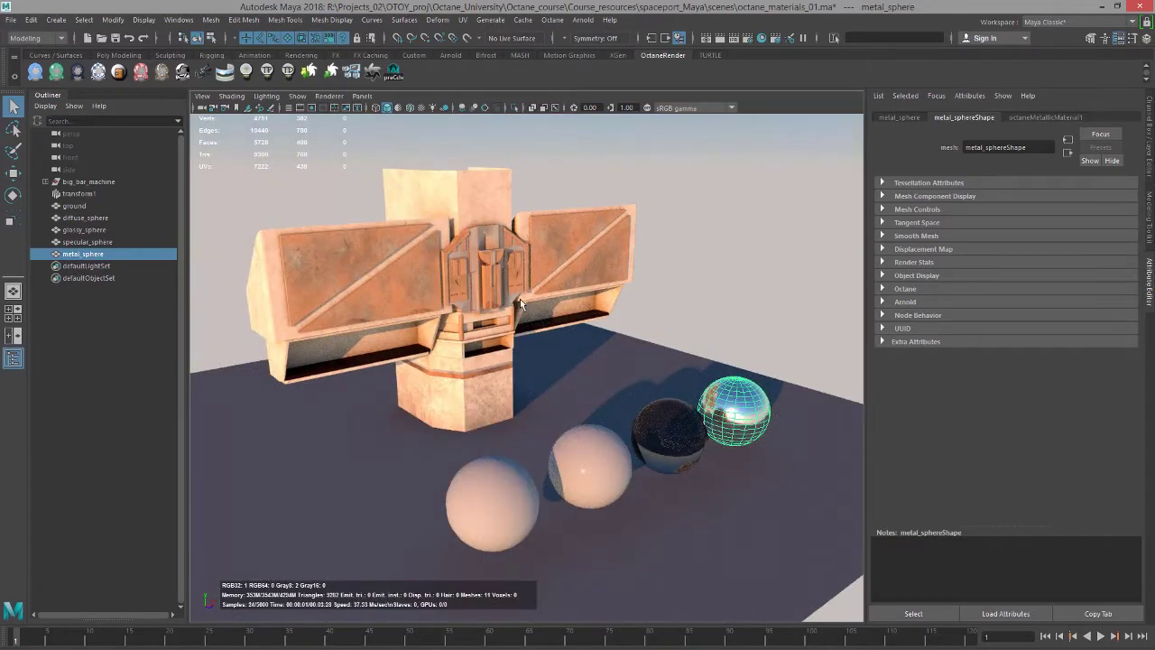
{"action": "left_click_drag", "start_coordinate": [520, 299], "coordinate": [451, 287], "text": "alt"}
{"action": "right_click_drag", "start_coordinate": [451, 287], "coordinate": [695, 414], "text": "alt"}
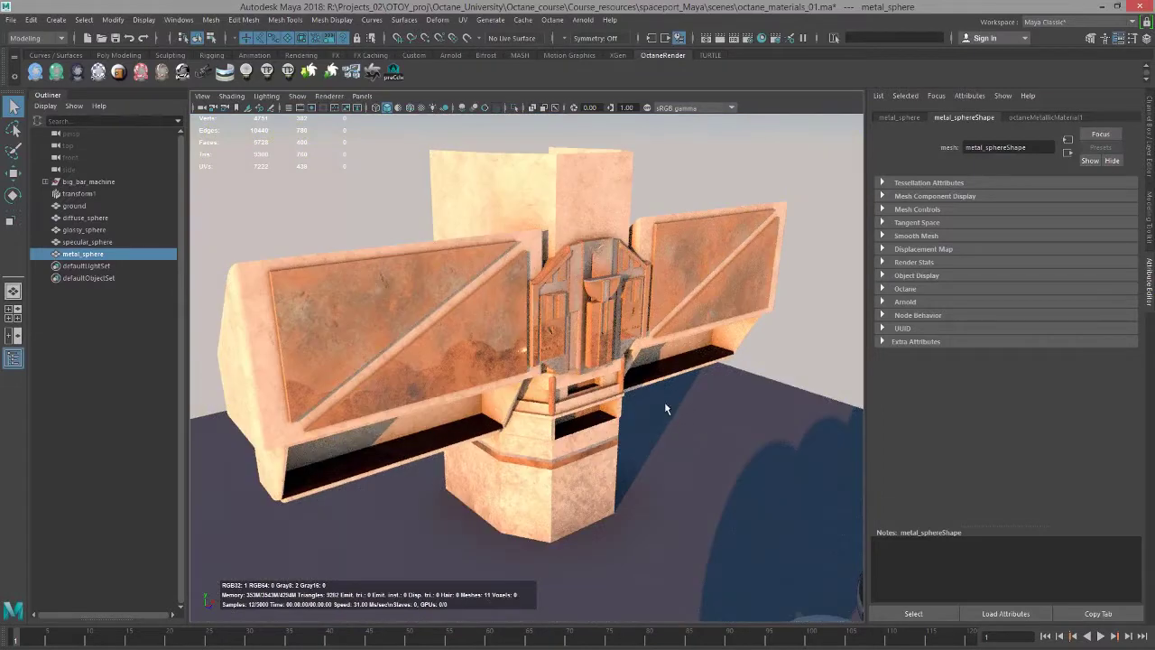
- Assign a new Octane glossy material to big_bar_machine and display octaneGlossyMaterial3's settings
{"action": "left_click", "coordinate": [109, 181]}
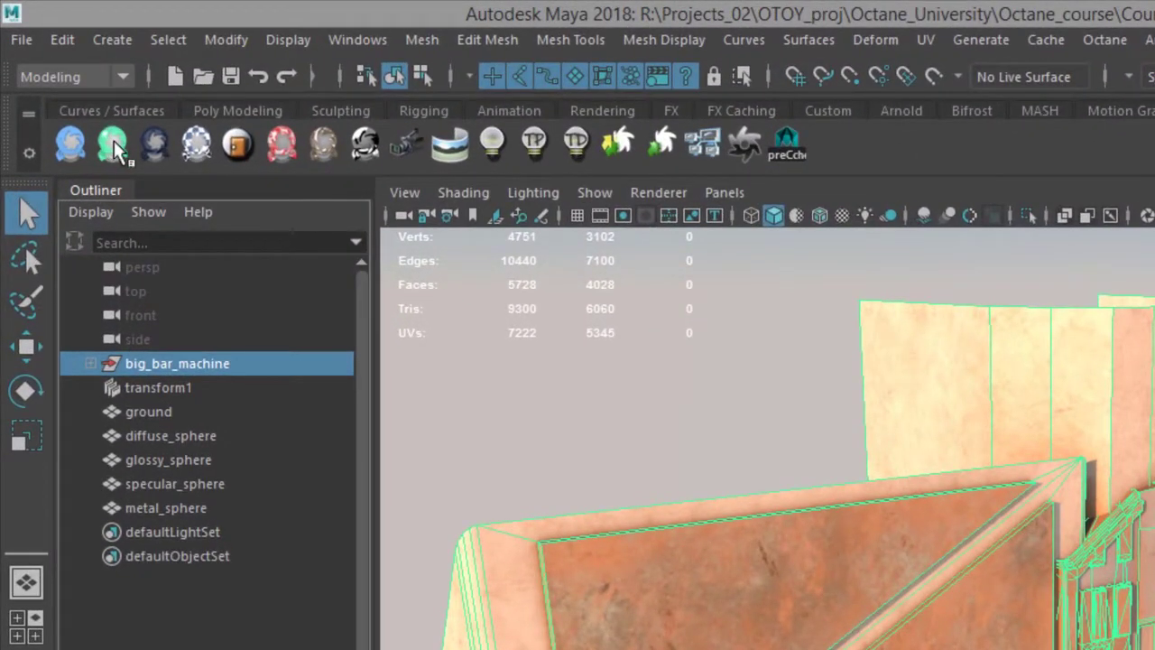
{"action": "left_click", "coordinate": [112, 149]}
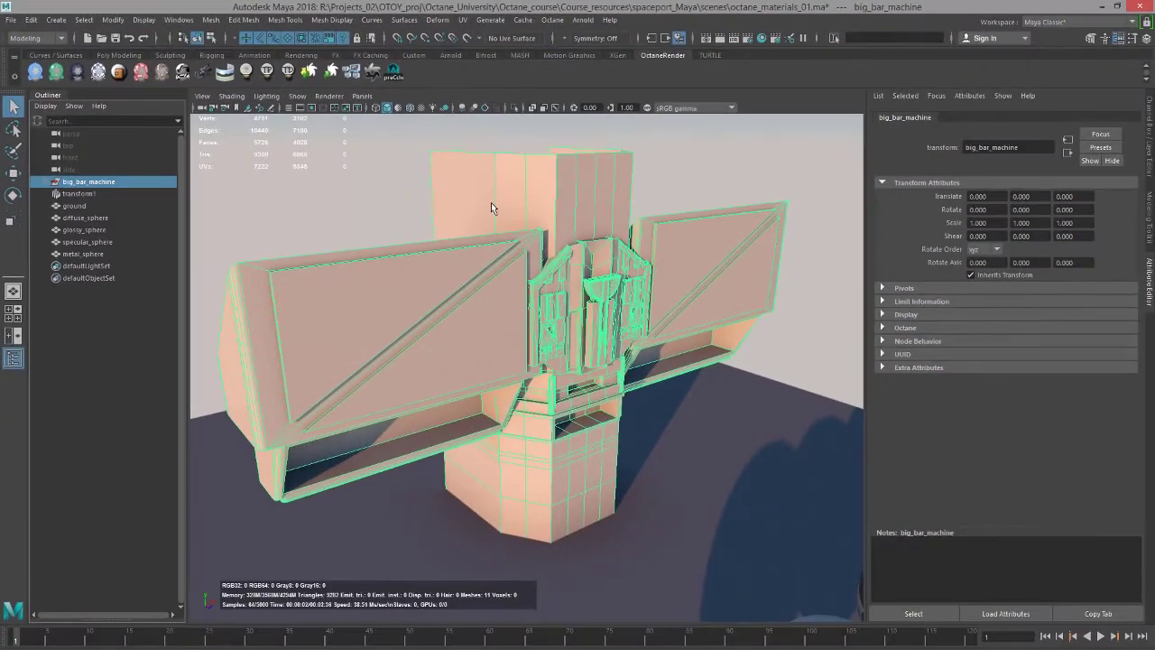
{"action": "left_click", "coordinate": [49, 182]}
{"action": "left_click", "coordinate": [86, 193]}
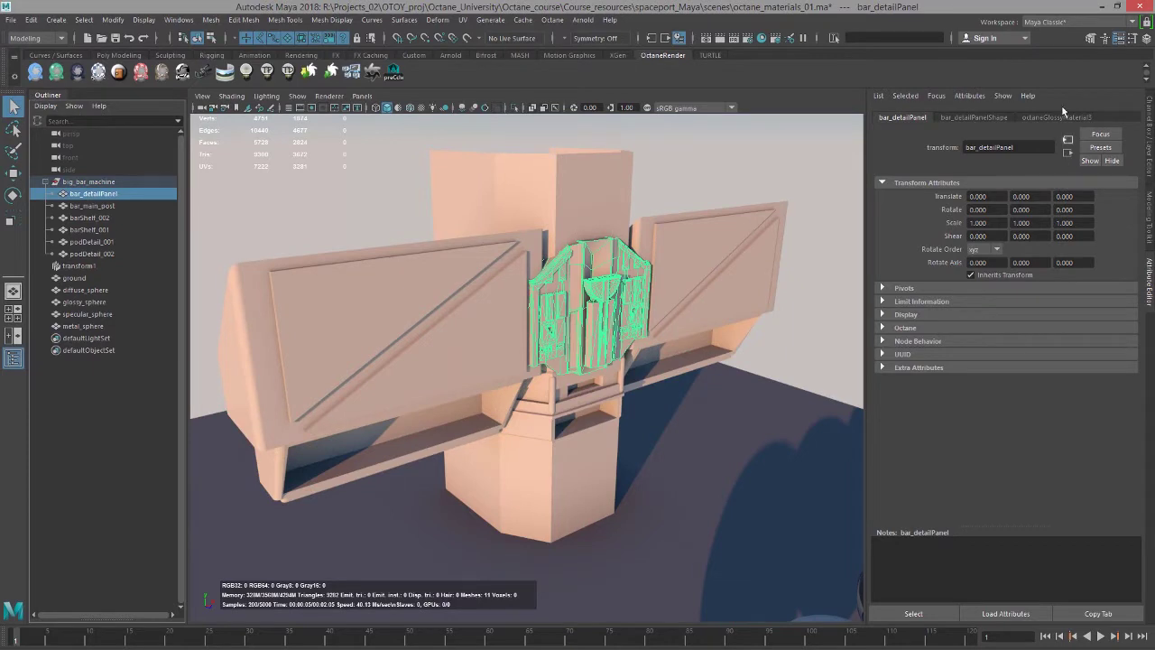
{"action": "left_click", "coordinate": [1060, 117]}
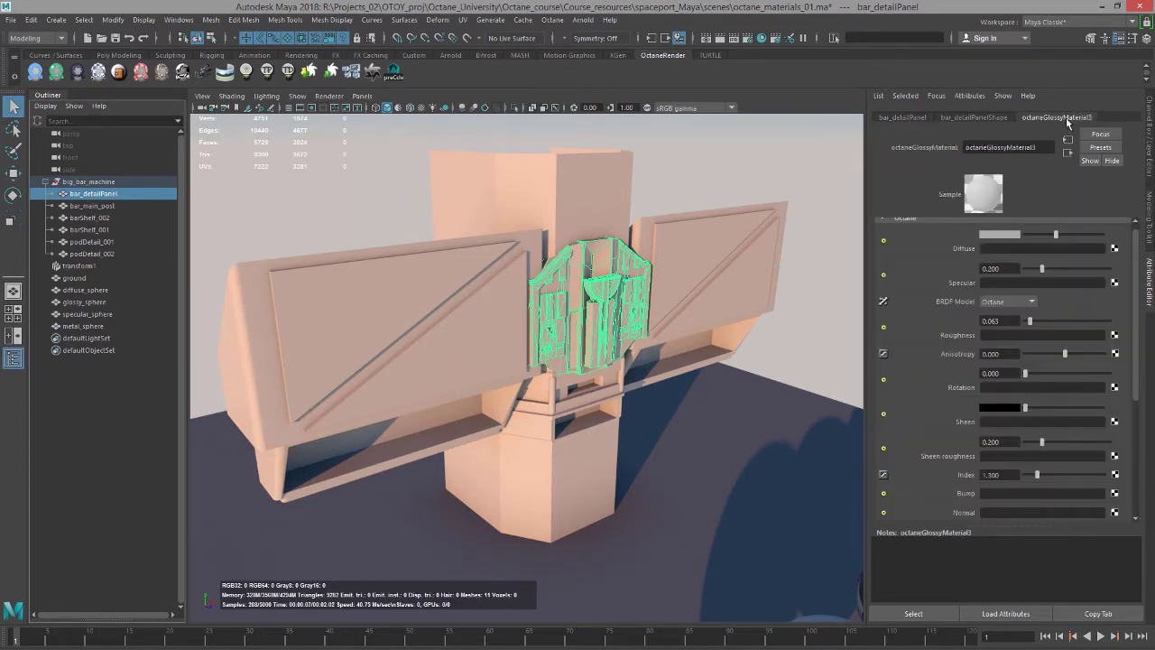
{"action": "left_click", "coordinate": [913, 614]}
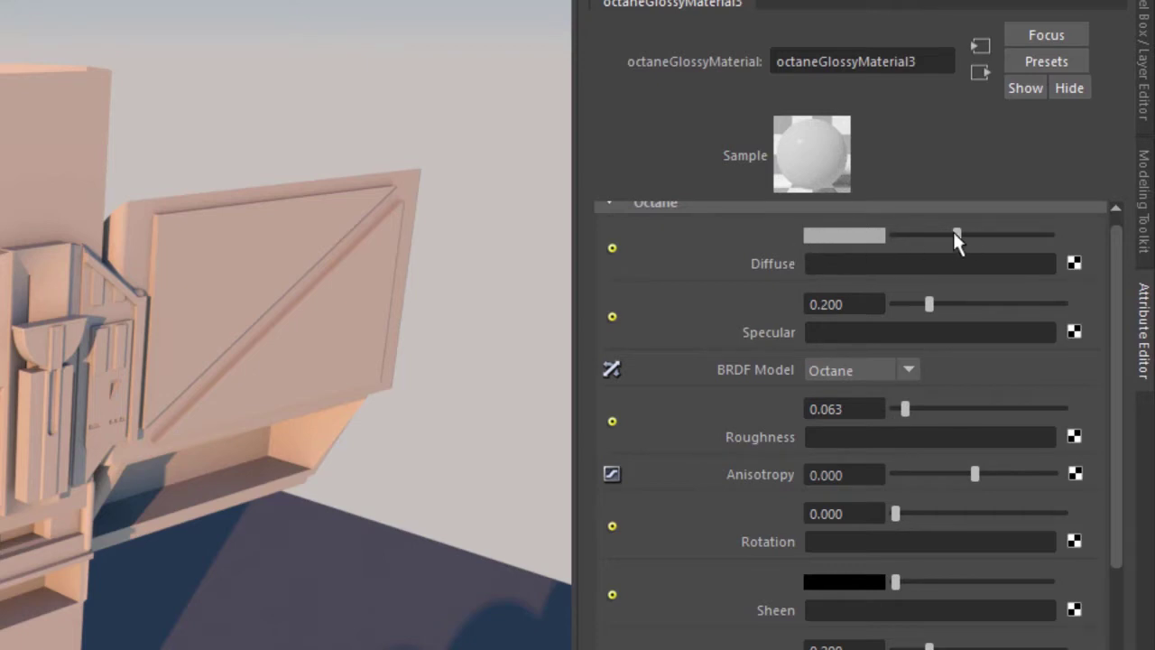
- Set octaneGlossyMaterial3's diffuse to light grey and specular to 0.225, orbiting to check
{"action": "left_click_drag", "start_coordinate": [951, 233], "coordinate": [899, 240]}
{"action": "left_click_drag", "start_coordinate": [459, 356], "coordinate": [205, 390], "text": "alt"}
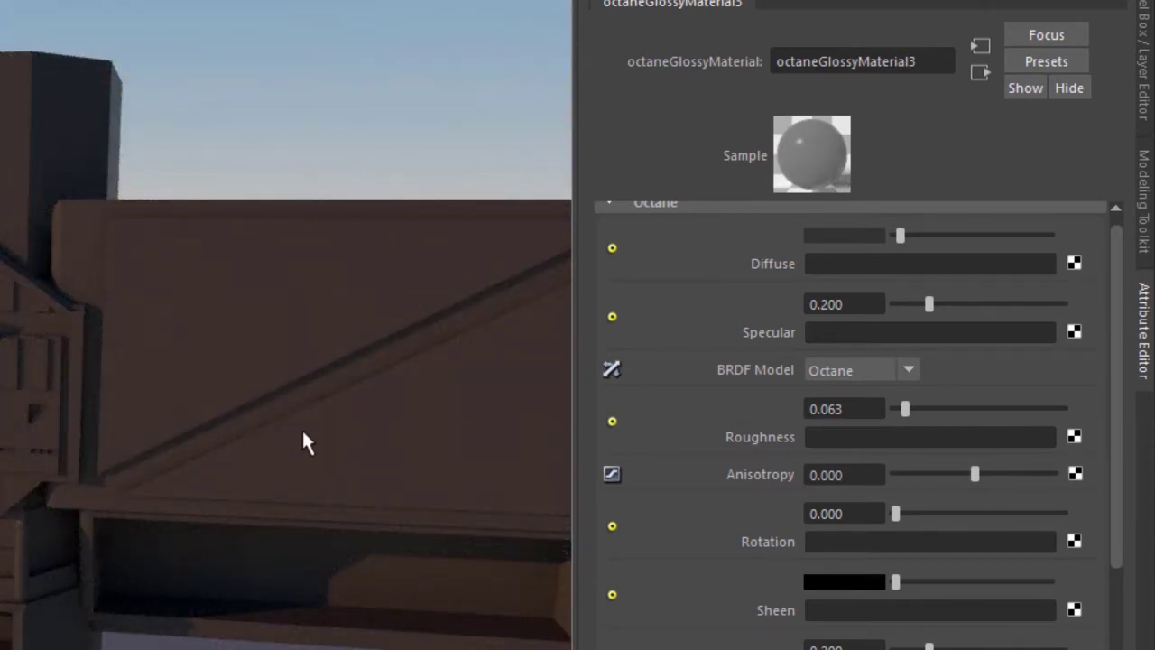
{"action": "left_click_drag", "start_coordinate": [334, 430], "coordinate": [154, 422], "text": "alt"}
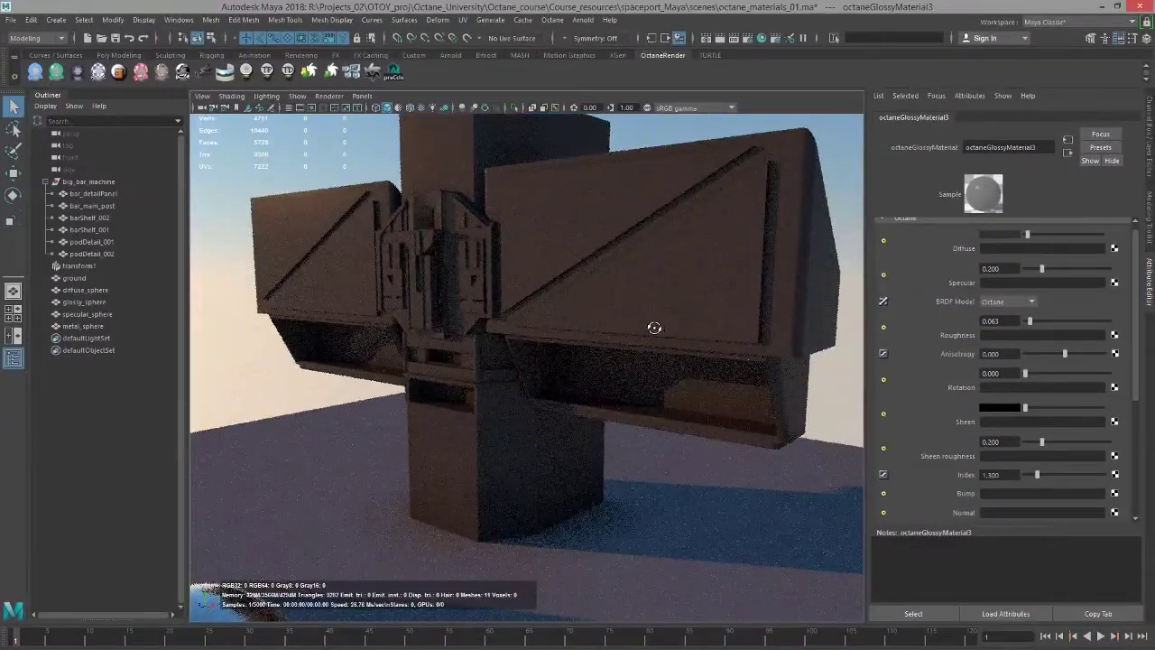
{"action": "left_click_drag", "start_coordinate": [654, 327], "coordinate": [578, 261], "text": "alt"}
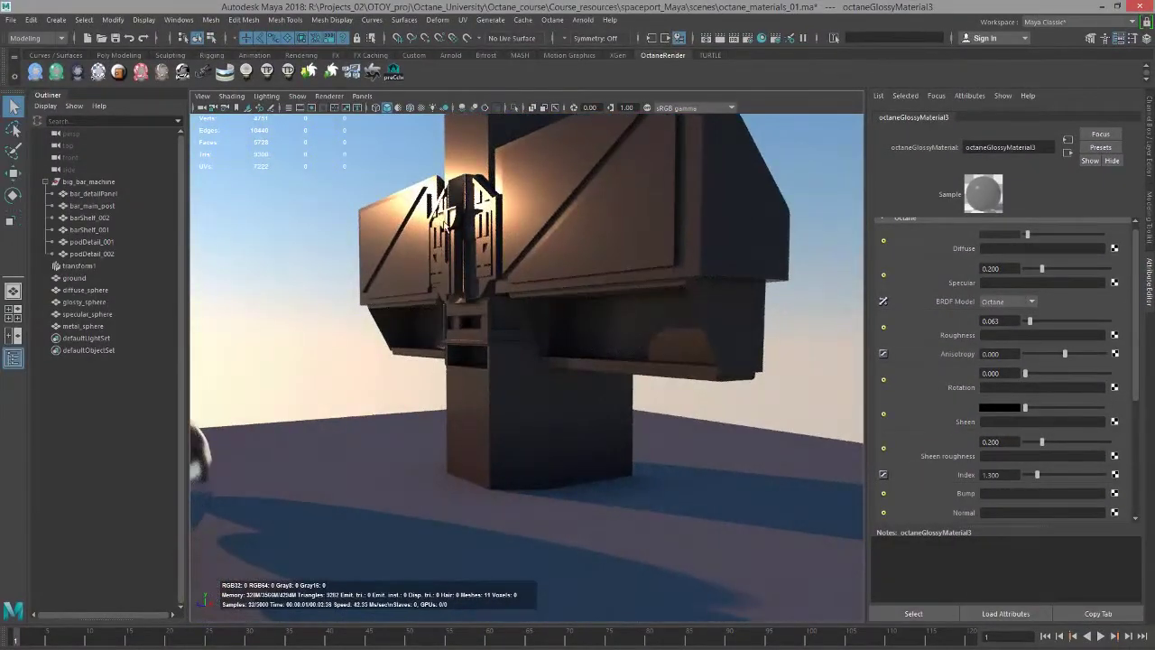
{"action": "mouse_move", "coordinate": [562, 252]}
{"action": "left_mouse_down", "text": "alt"}
{"action": "mouse_move", "coordinate": [559, 276]}
{"action": "mouse_move", "coordinate": [569, 272]}
{"action": "left_mouse_up", "text": "alt"}
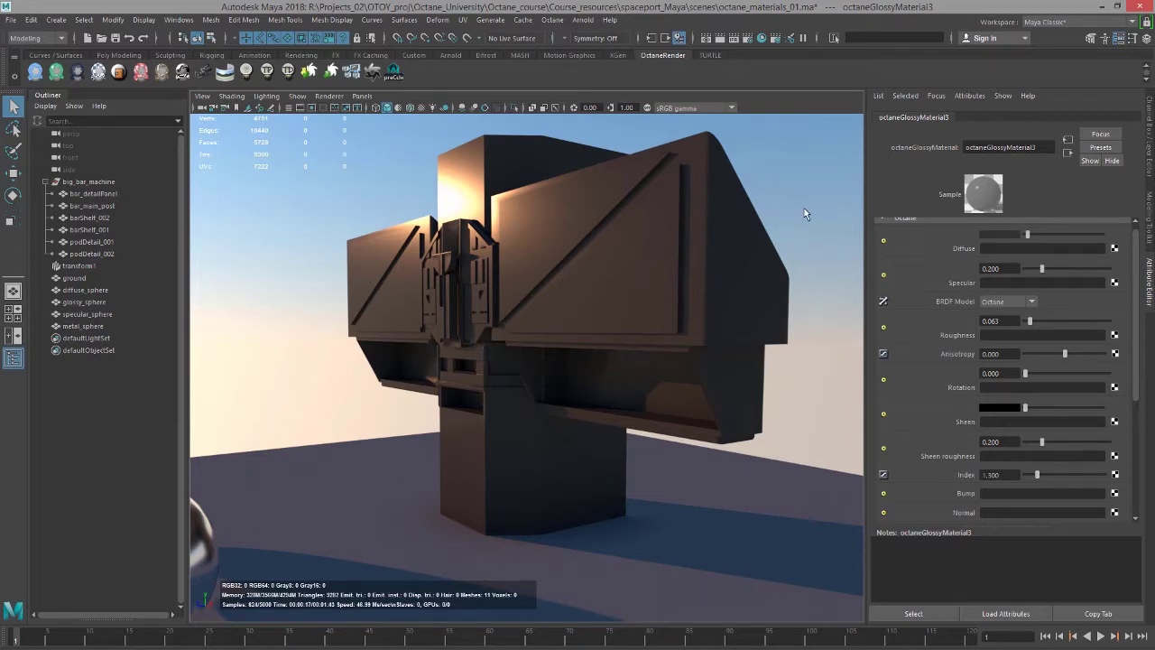
{"action": "left_click_drag", "start_coordinate": [1027, 235], "coordinate": [1042, 270]}
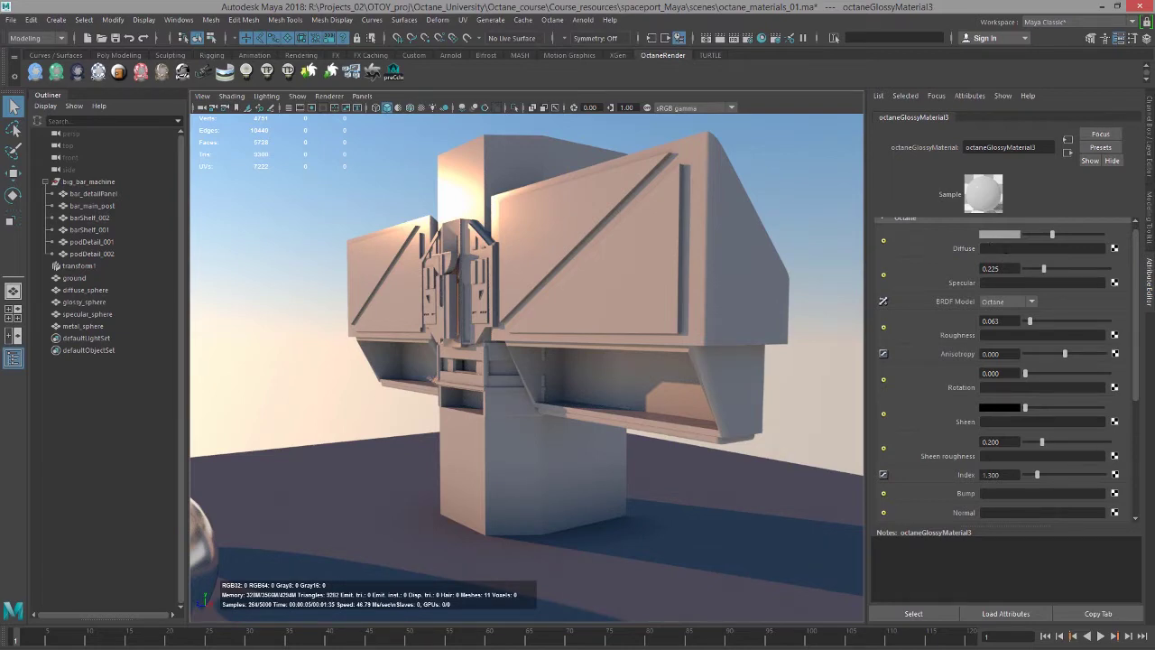
- Darken the glossy diffuse so the machine renders dark brown, specular at 0.217
{"action": "left_click", "coordinate": [1056, 234]}
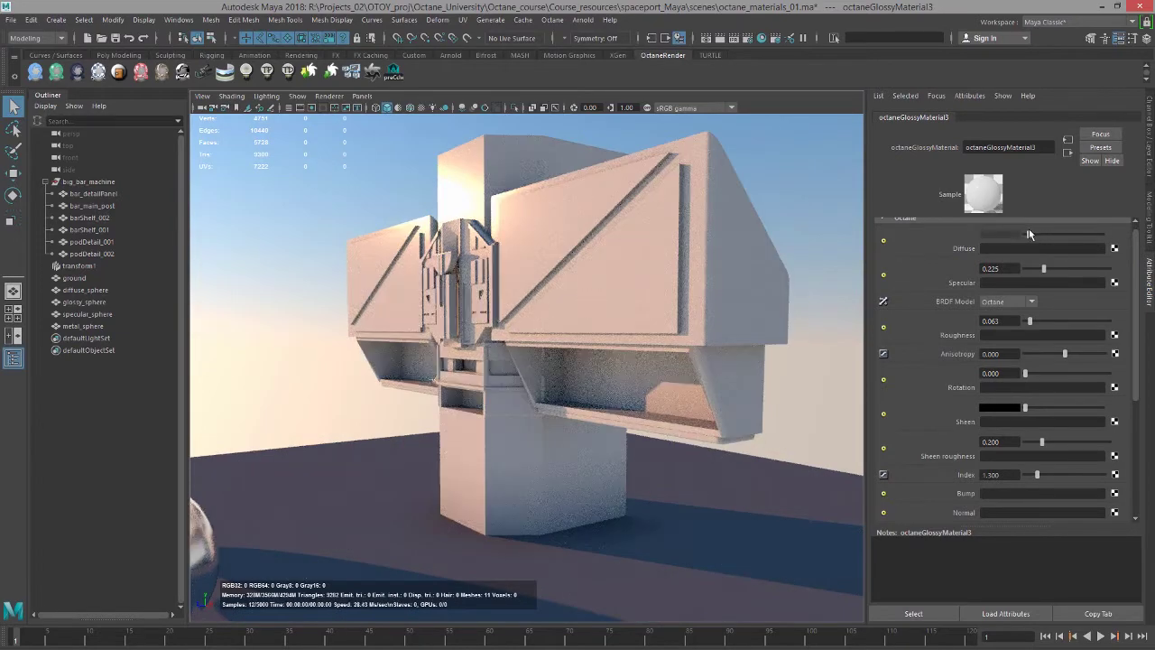
{"action": "left_click_drag", "start_coordinate": [1030, 233], "coordinate": [1044, 269]}
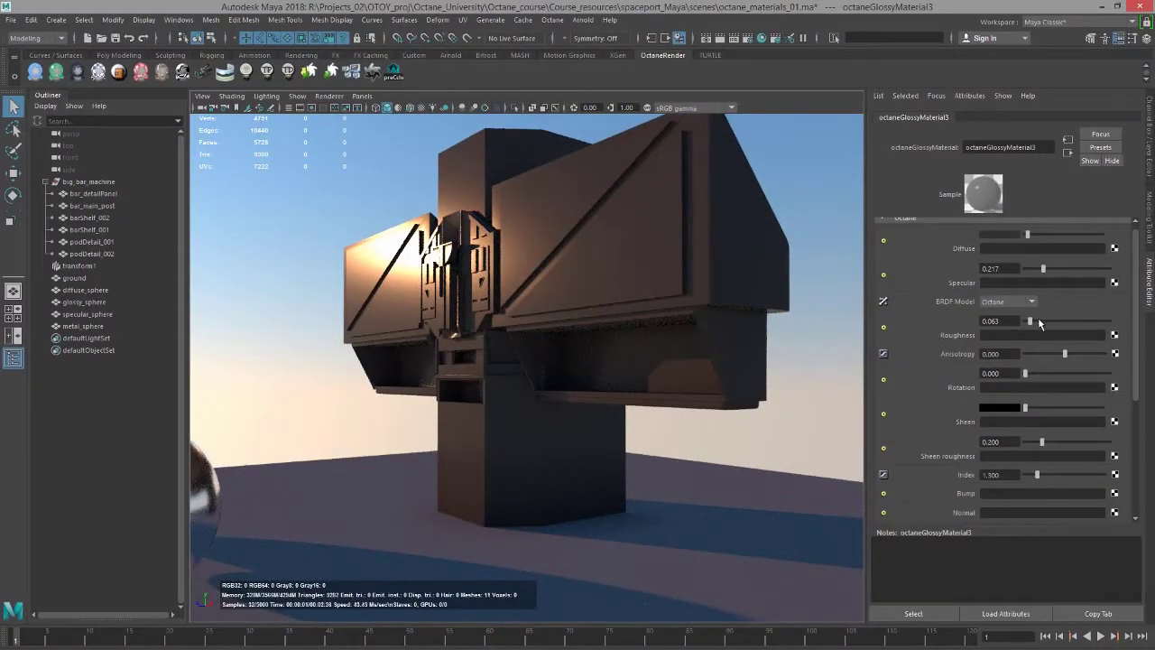
- Try roughness 0.370, 0.283 and 0.065, settling at 0.022 for crisp sun reflections
{"action": "left_click_drag", "start_coordinate": [1040, 320], "coordinate": [1093, 320]}
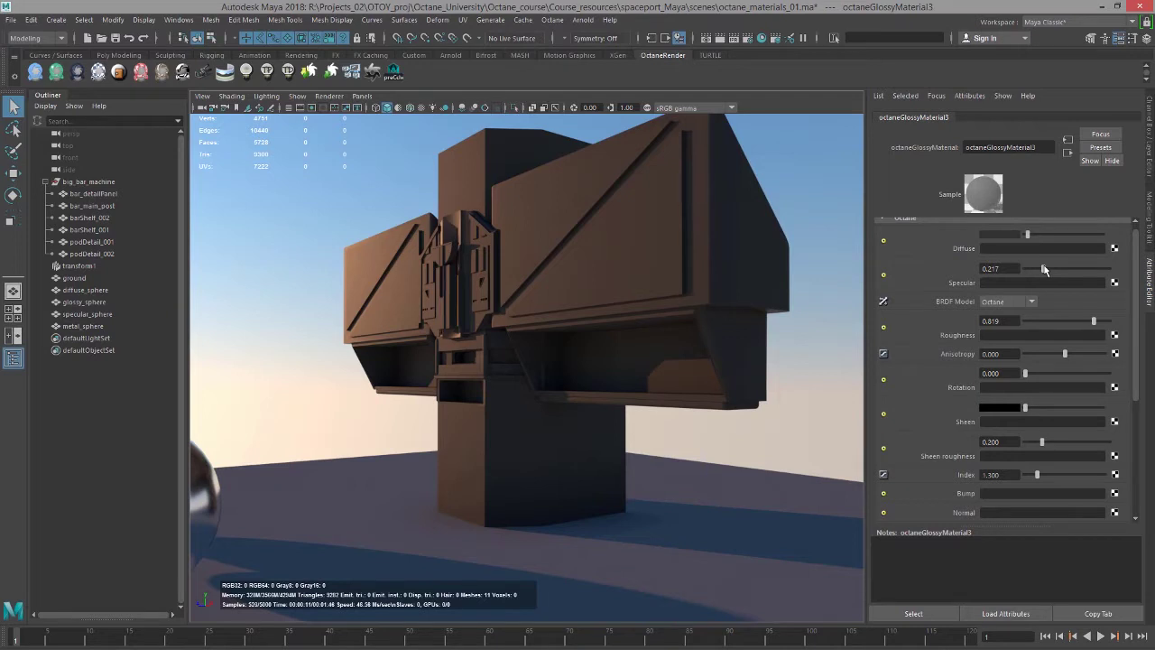
{"action": "left_click_drag", "start_coordinate": [1090, 322], "coordinate": [1048, 321]}
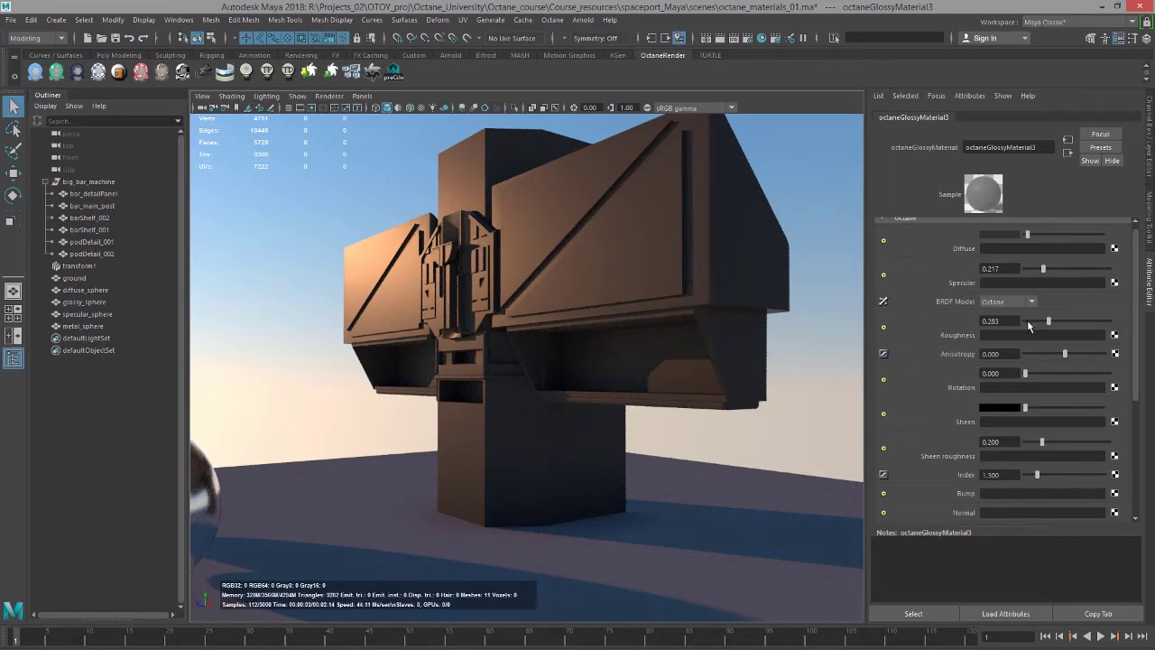
{"action": "left_click_drag", "start_coordinate": [1045, 322], "coordinate": [1025, 322]}
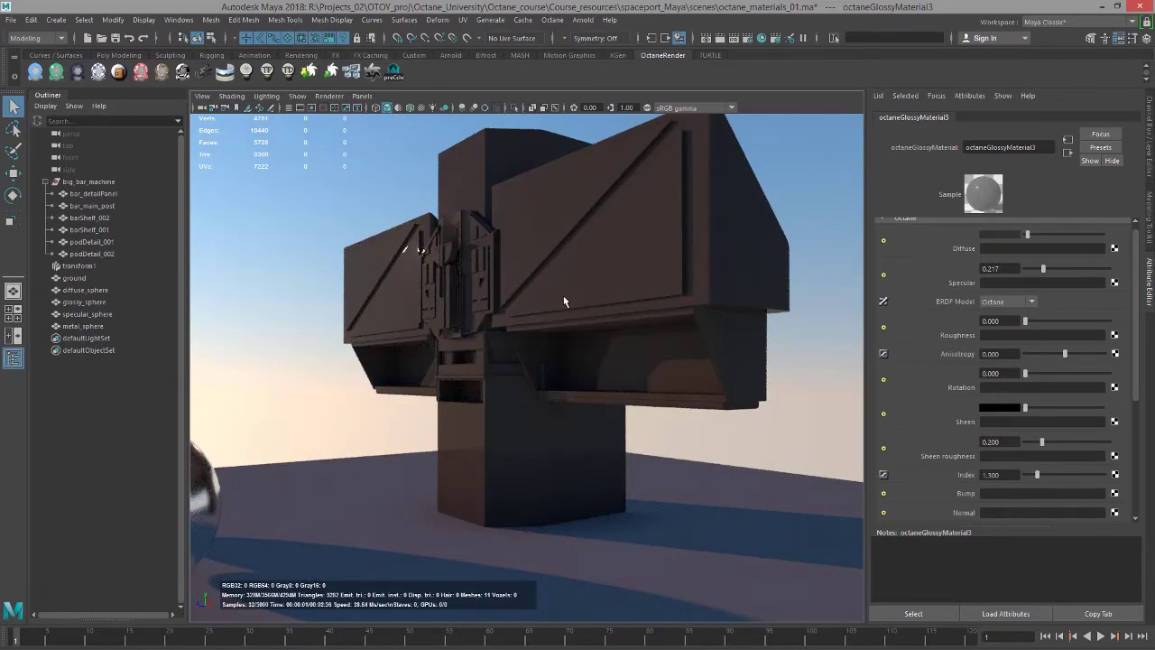
{"action": "left_click_drag", "start_coordinate": [564, 300], "coordinate": [674, 301], "text": "alt"}
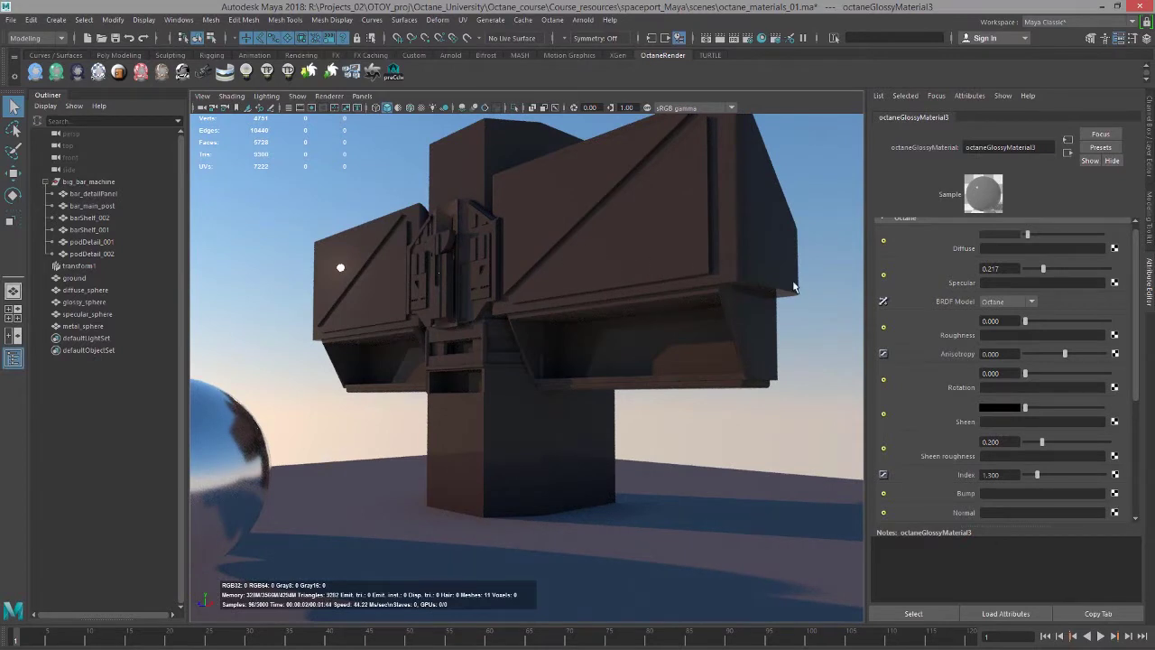
{"action": "left_click_drag", "start_coordinate": [1025, 321], "coordinate": [1027, 322]}
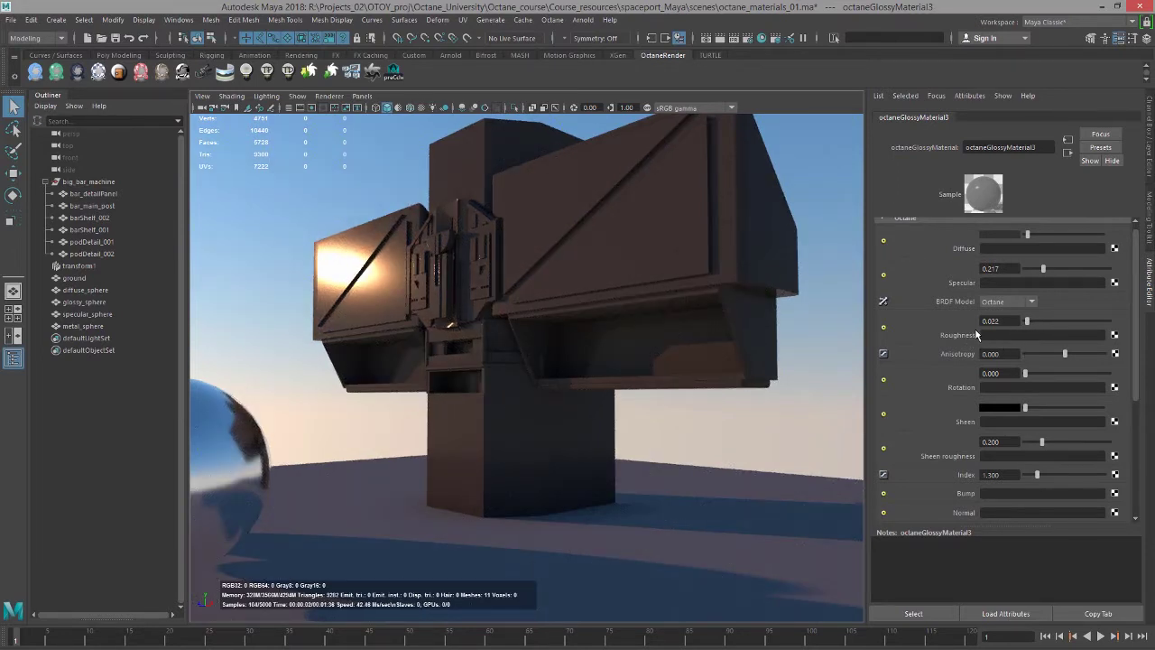
- Drive the glossy roughness with a float image texture loading bigBarMachine_1001_Roughness.png
{"action": "left_click", "coordinate": [1114, 334]}
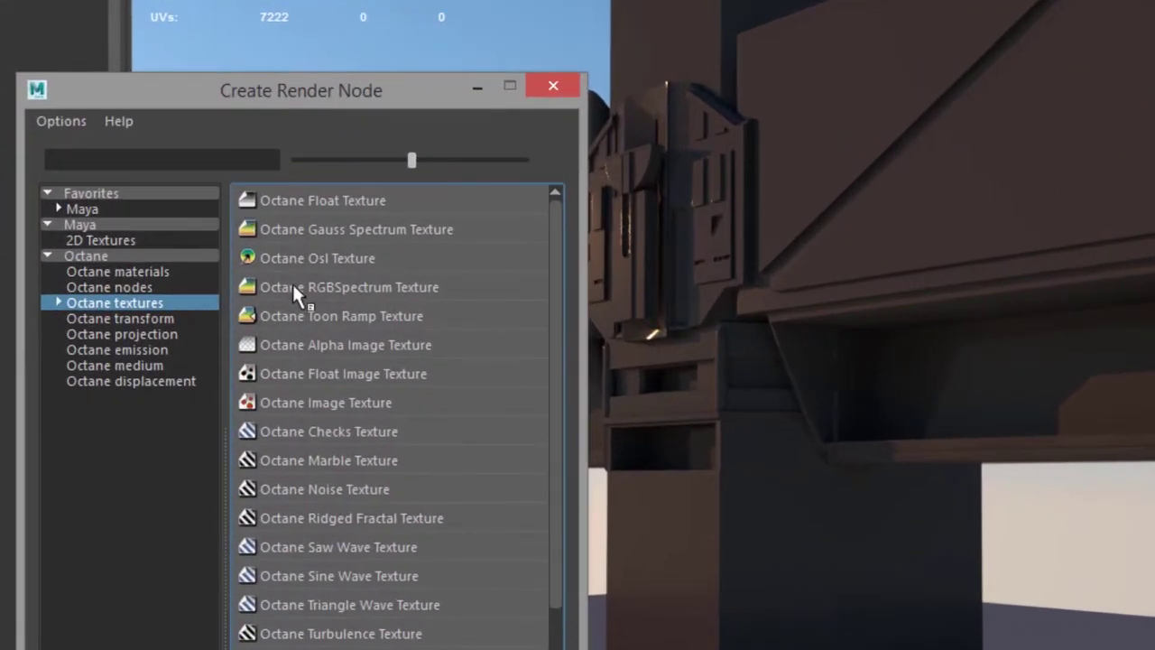
{"action": "left_click", "coordinate": [361, 371]}
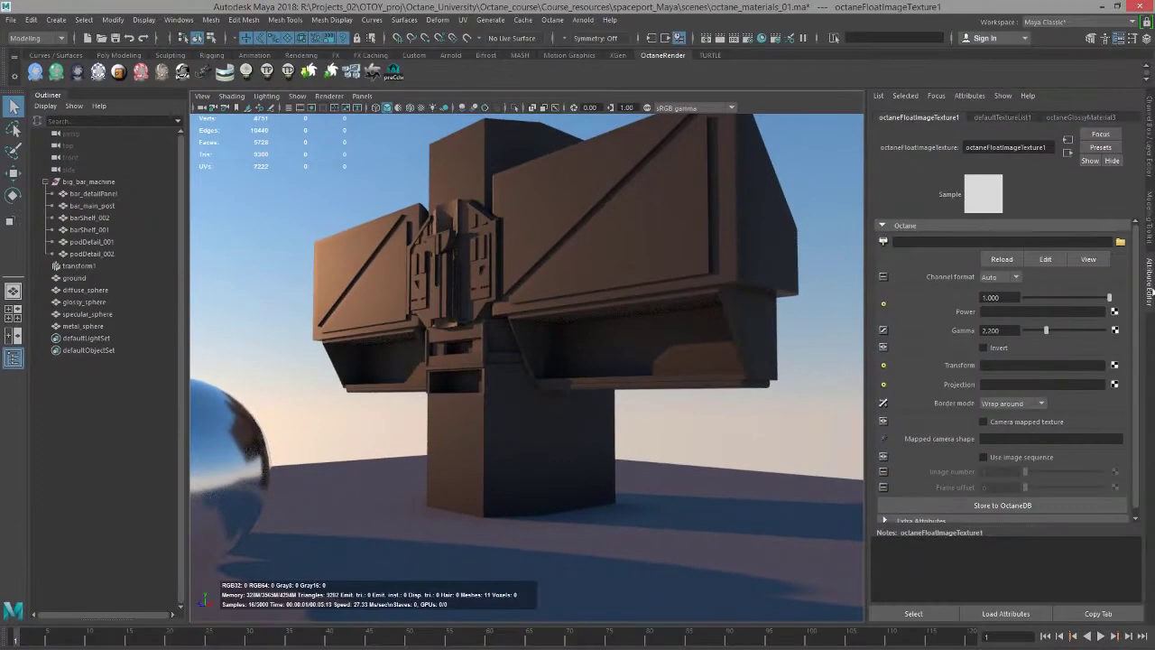
{"action": "left_click", "coordinate": [1119, 241]}
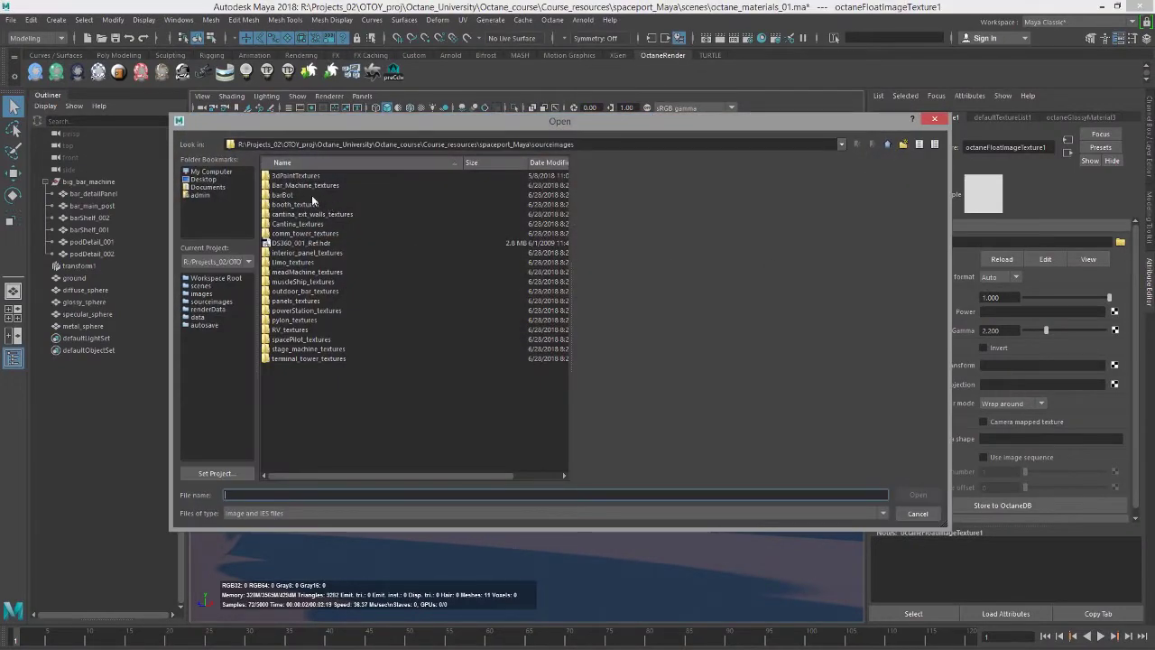
{"action": "double_click", "coordinate": [308, 185]}
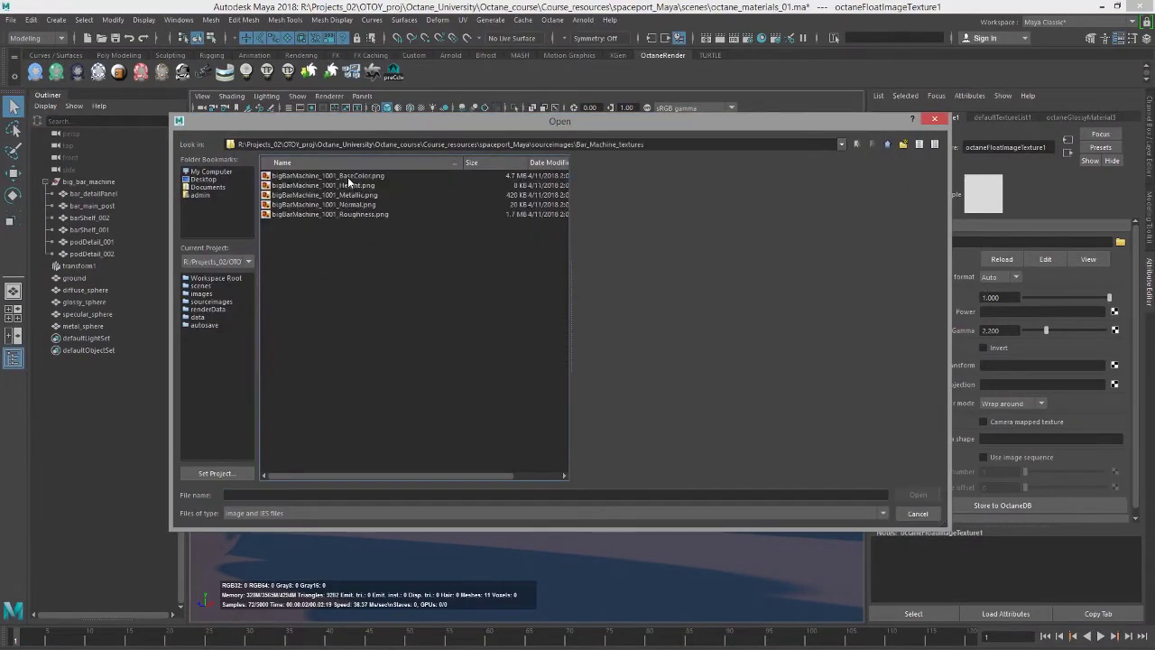
{"action": "left_click", "coordinate": [368, 214]}
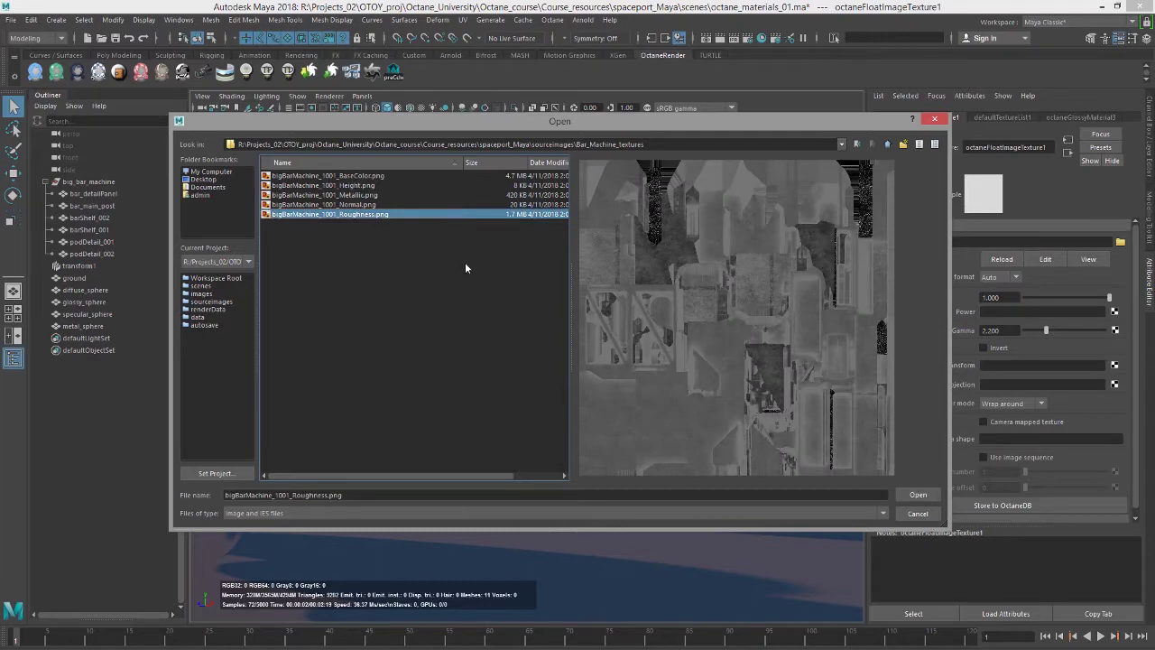
{"action": "left_click", "coordinate": [917, 495]}
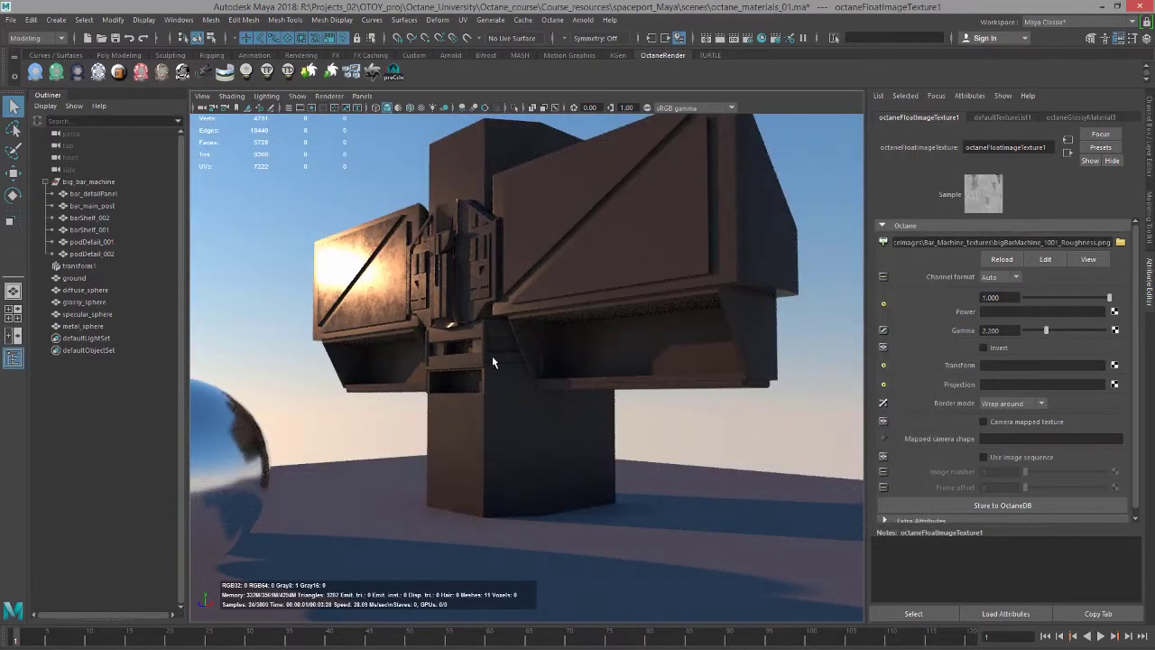
{"action": "left_click_drag", "start_coordinate": [482, 362], "coordinate": [531, 361], "text": "alt"}
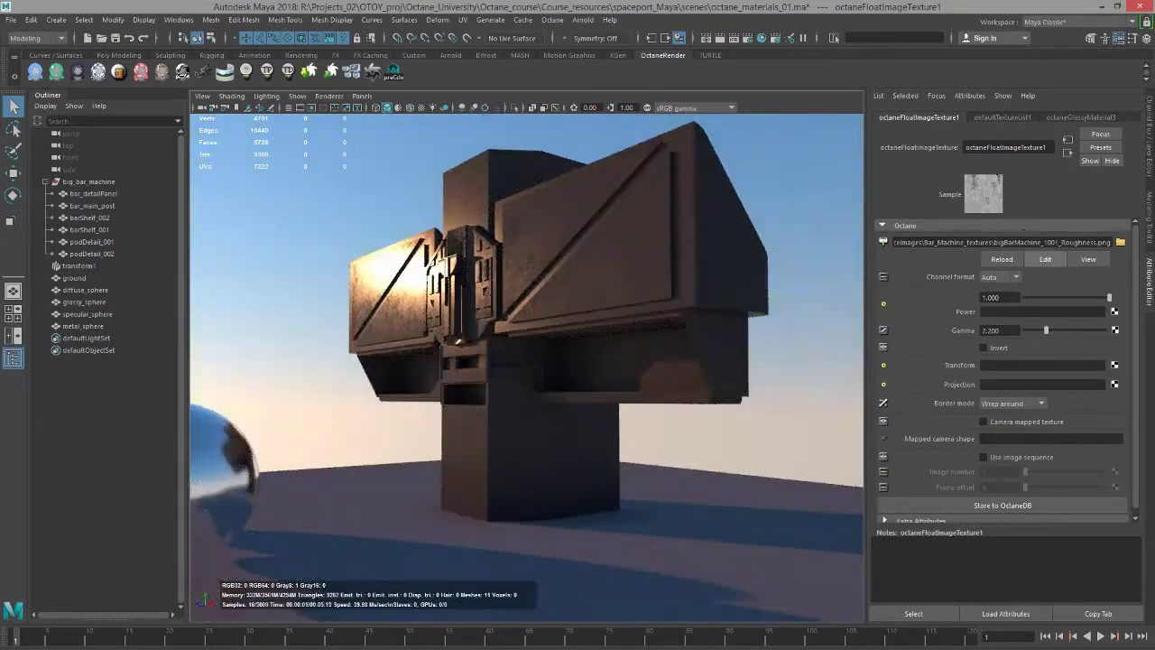
{"action": "left_click", "coordinate": [1068, 152]}
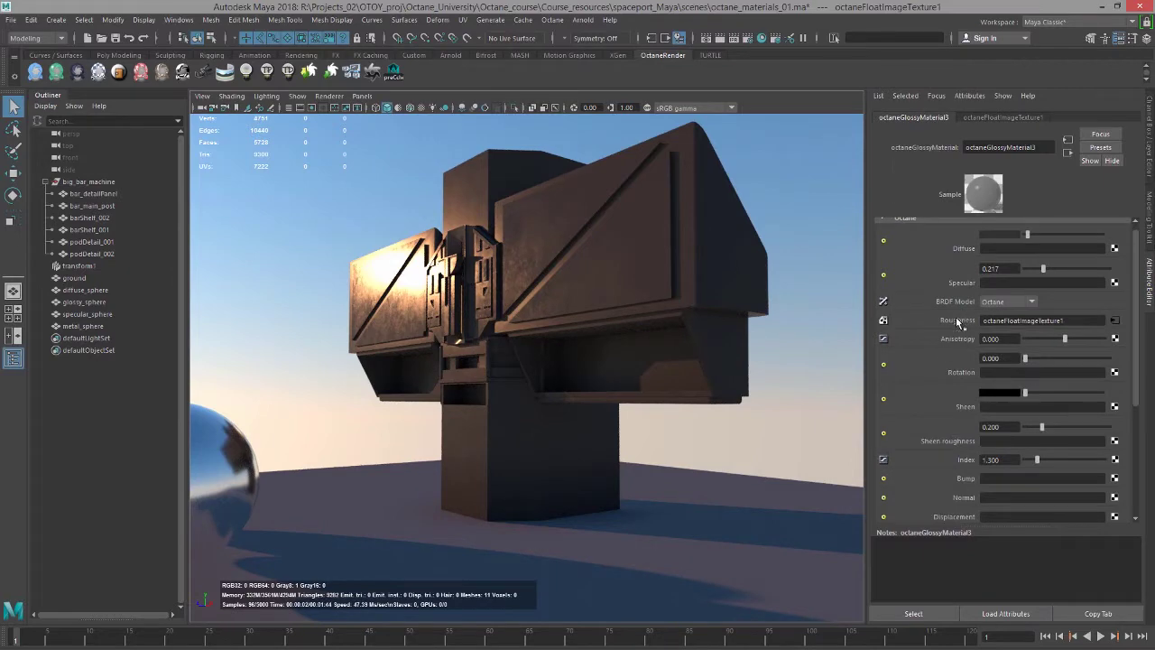
- Break the texture connection so Roughness returns to a plain 0.063 value
{"action": "right_click", "coordinate": [958, 326]}
{"action": "left_click", "coordinate": [970, 352]}
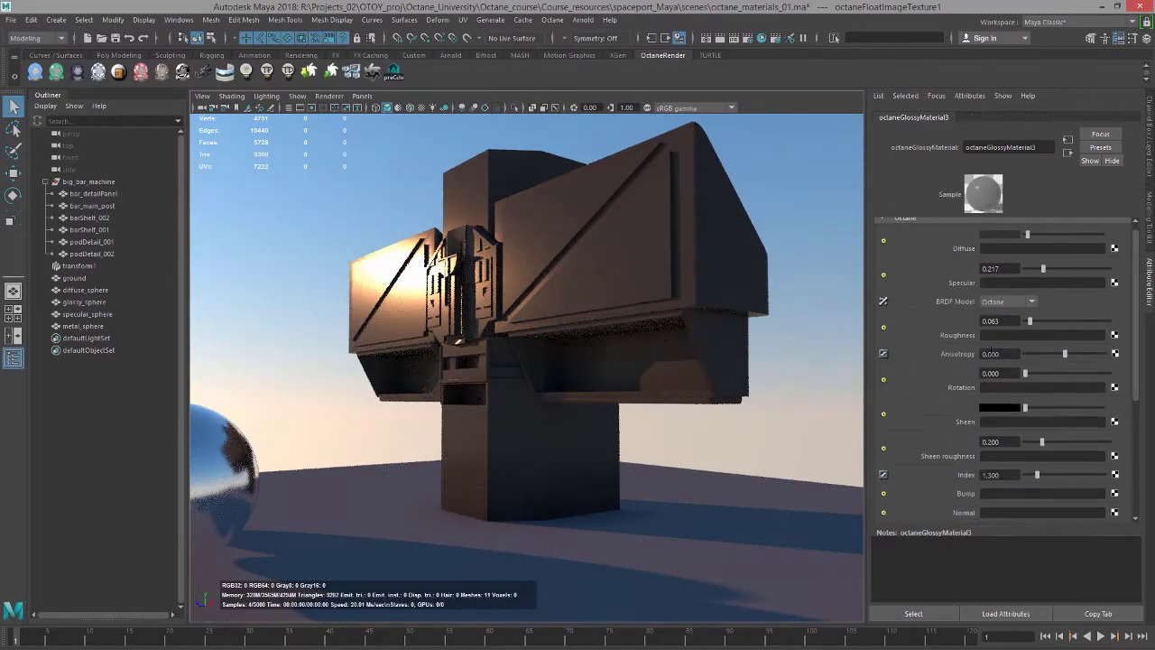
{"action": "mouse_move", "coordinate": [769, 382]}
{"action": "left_mouse_down", "text": "alt"}
{"action": "mouse_move", "coordinate": [786, 366]}
{"action": "mouse_move", "coordinate": [776, 363]}
{"action": "mouse_move", "coordinate": [782, 386]}
{"action": "left_mouse_up", "text": "alt"}
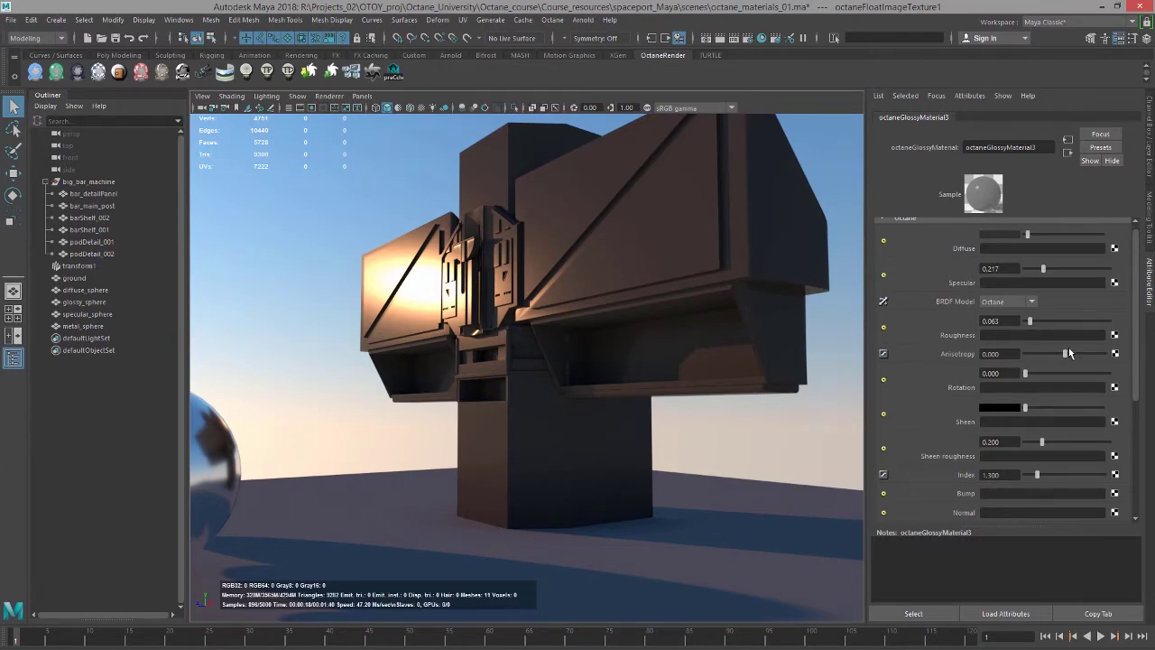
- Switch the BRDF model to Beckmann and set anisotropy to 0.846
{"action": "left_click_drag", "start_coordinate": [1072, 352], "coordinate": [1095, 353]}
{"action": "left_click_drag", "start_coordinate": [1092, 355], "coordinate": [1089, 353]}
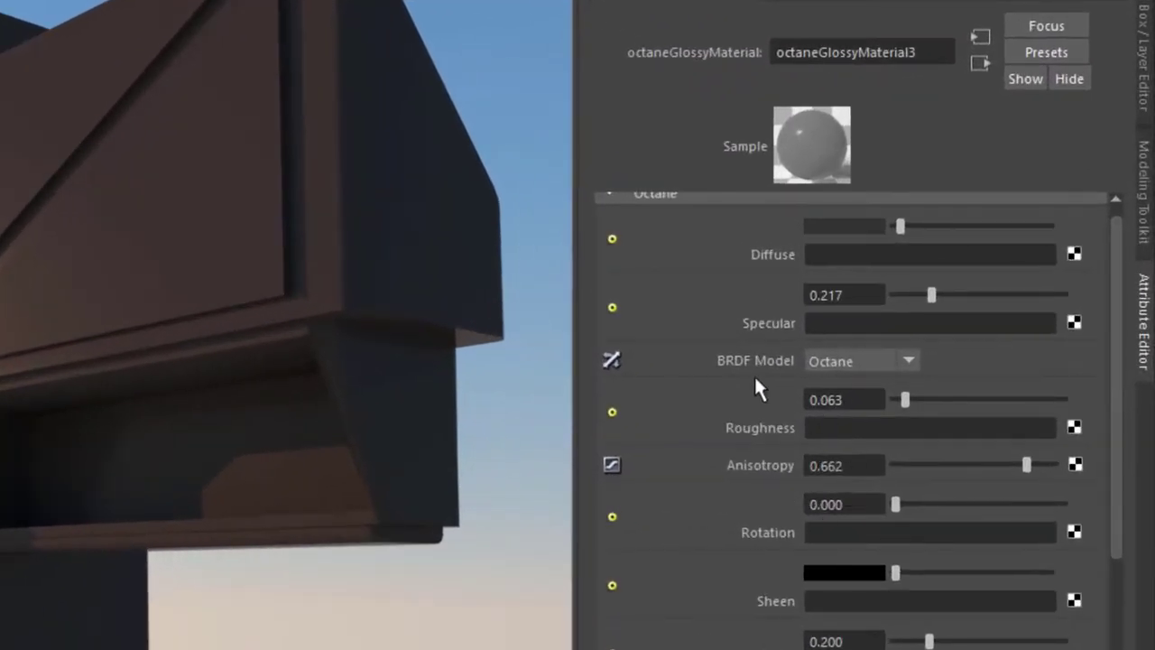
{"action": "left_click", "coordinate": [839, 360]}
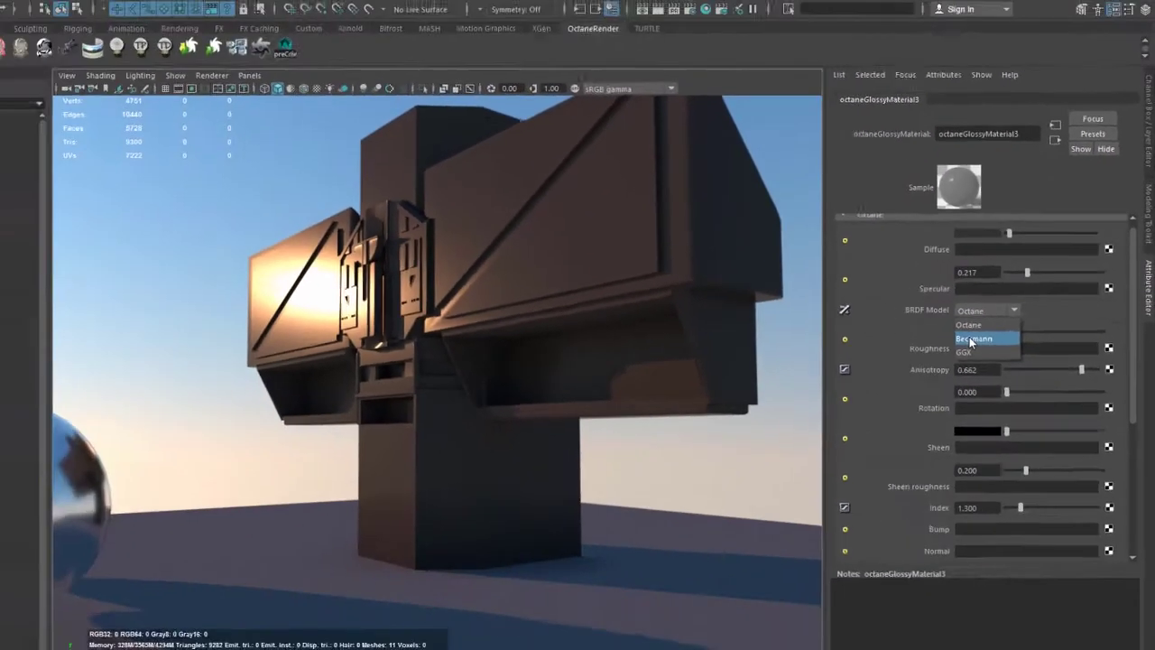
{"action": "left_click", "coordinate": [971, 339]}
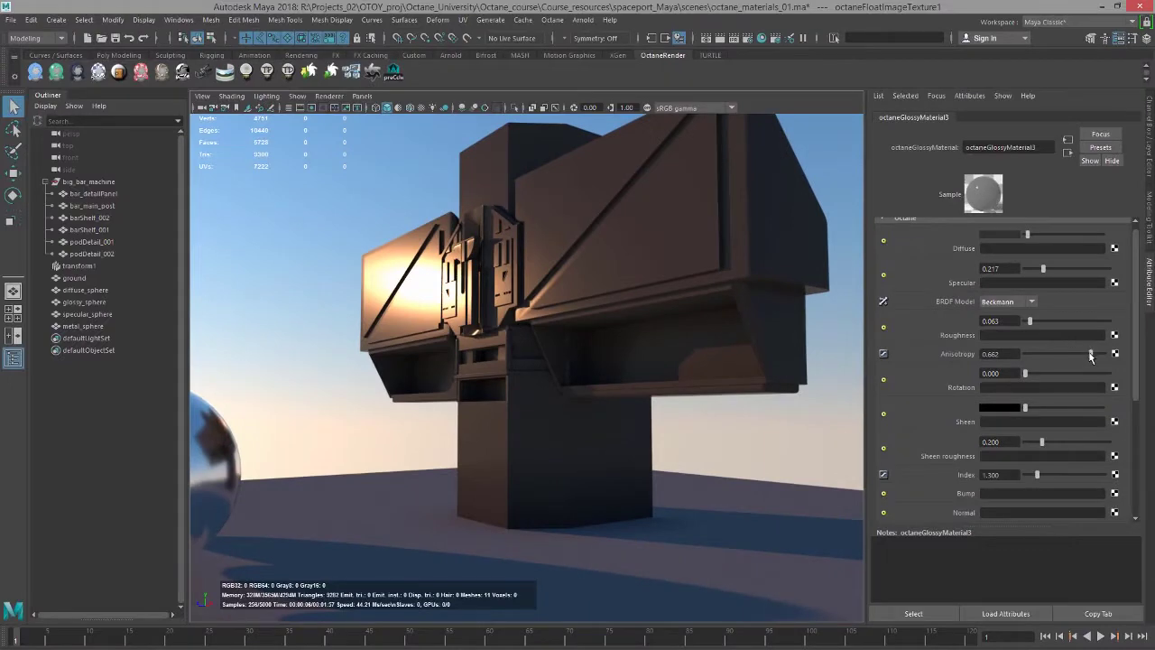
{"action": "mouse_move", "coordinate": [1090, 356]}
{"action": "left_mouse_down"}
{"action": "mouse_move", "coordinate": [1077, 350]}
{"action": "mouse_move", "coordinate": [1098, 353]}
{"action": "left_mouse_up"}
- Set Frames to pre-cache to 1 in the OctaneRender settings and check the render
{"action": "left_click", "coordinate": [679, 38]}
{"action": "left_click_drag", "start_coordinate": [18, 268], "coordinate": [859, 119]}
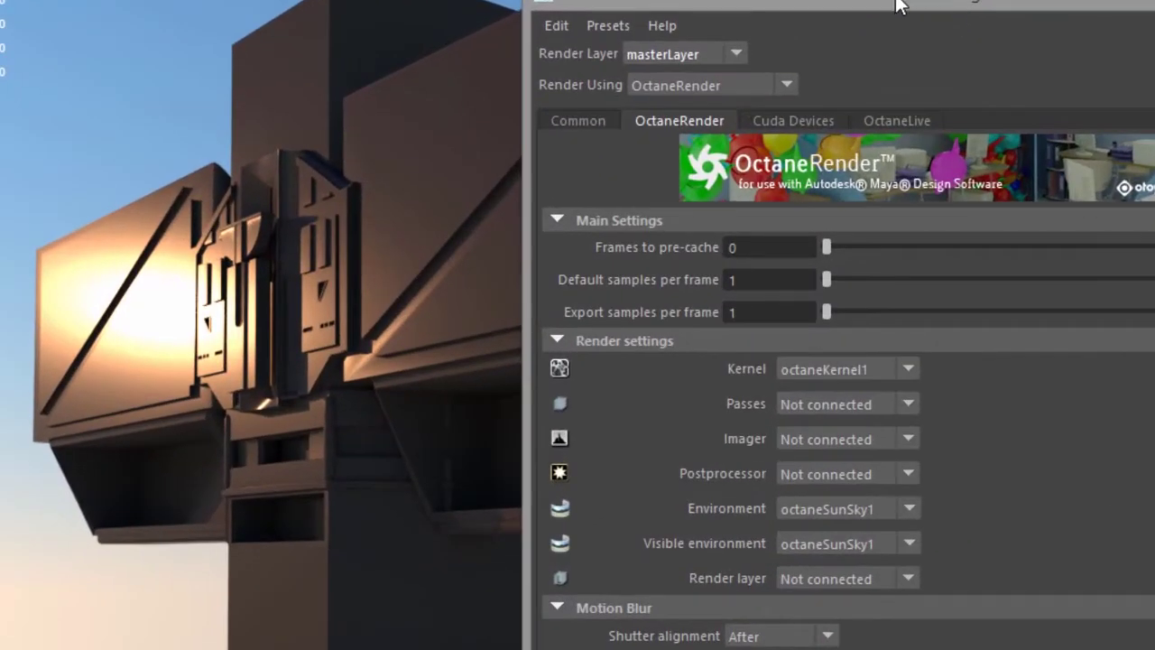
{"action": "left_click", "coordinate": [760, 246]}
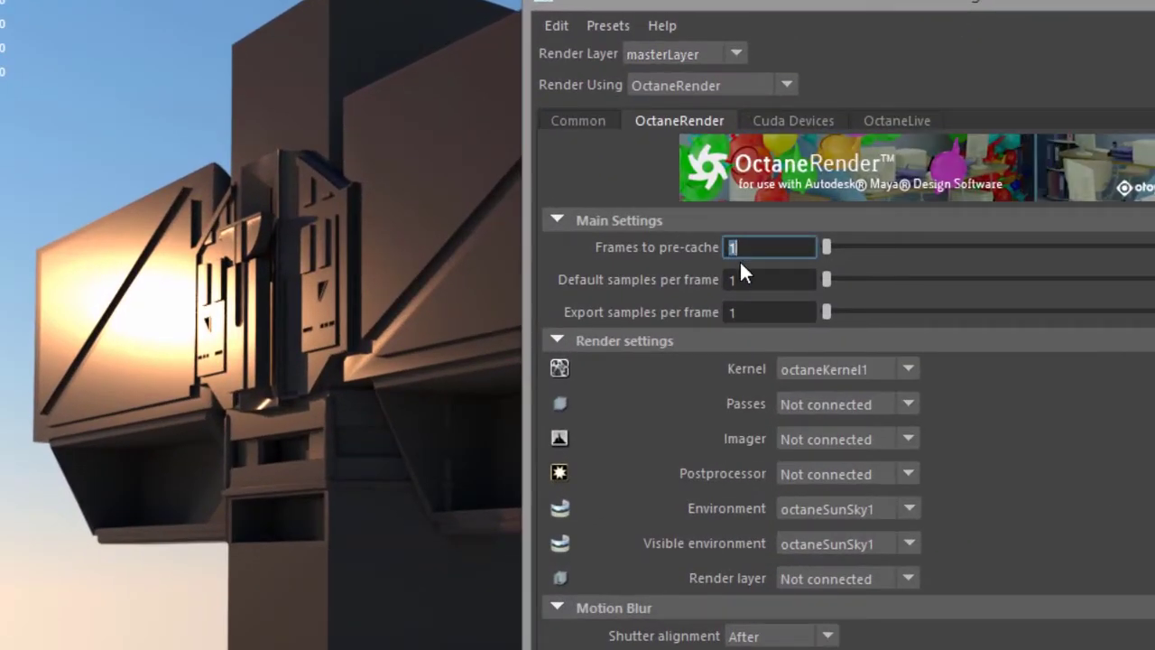
{"action": "left_click_drag", "start_coordinate": [768, 6], "coordinate": [776, 14]}
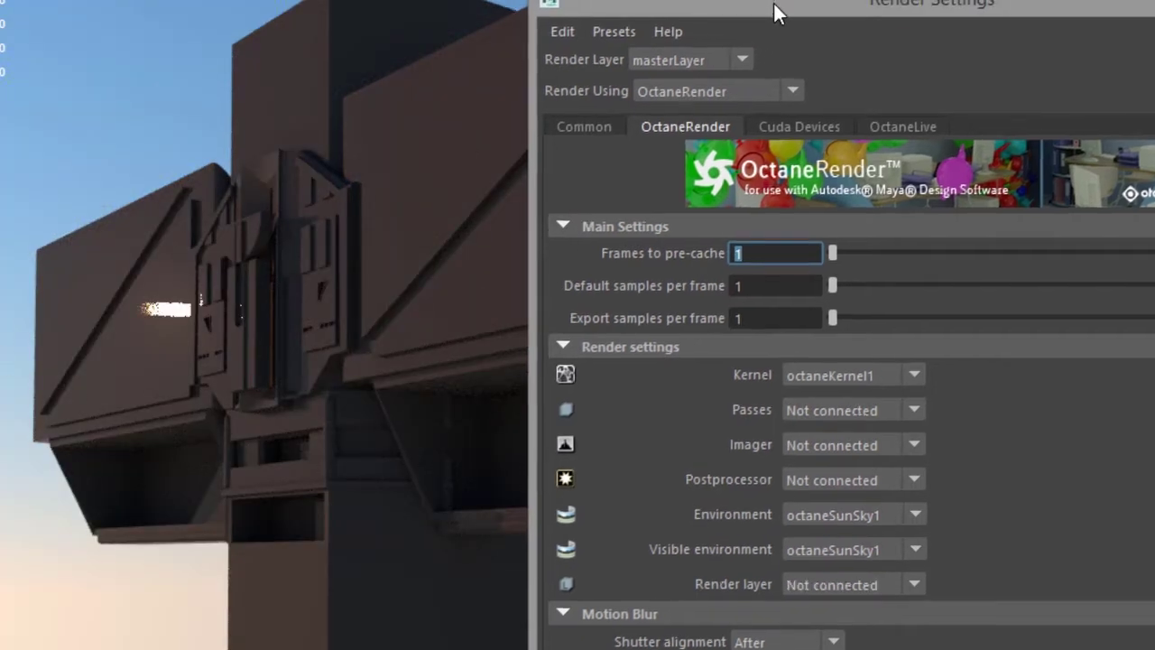
{"action": "left_click_drag", "start_coordinate": [215, 336], "coordinate": [231, 338], "text": "alt"}
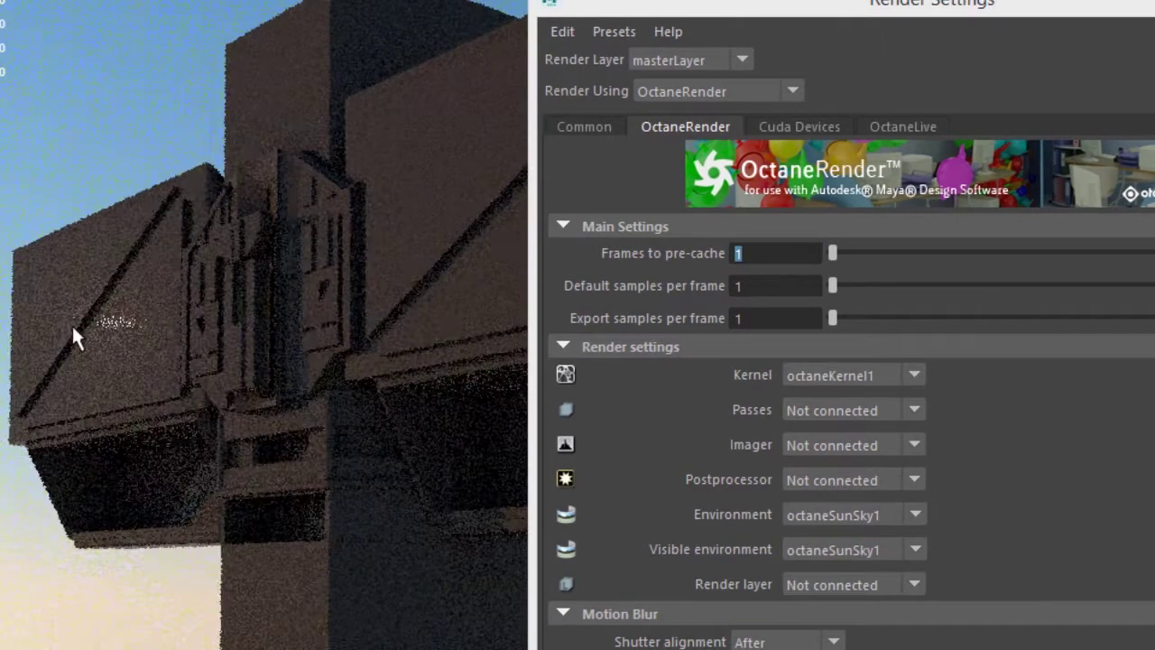
{"action": "left_click_drag", "start_coordinate": [142, 330], "coordinate": [139, 330], "text": "alt"}
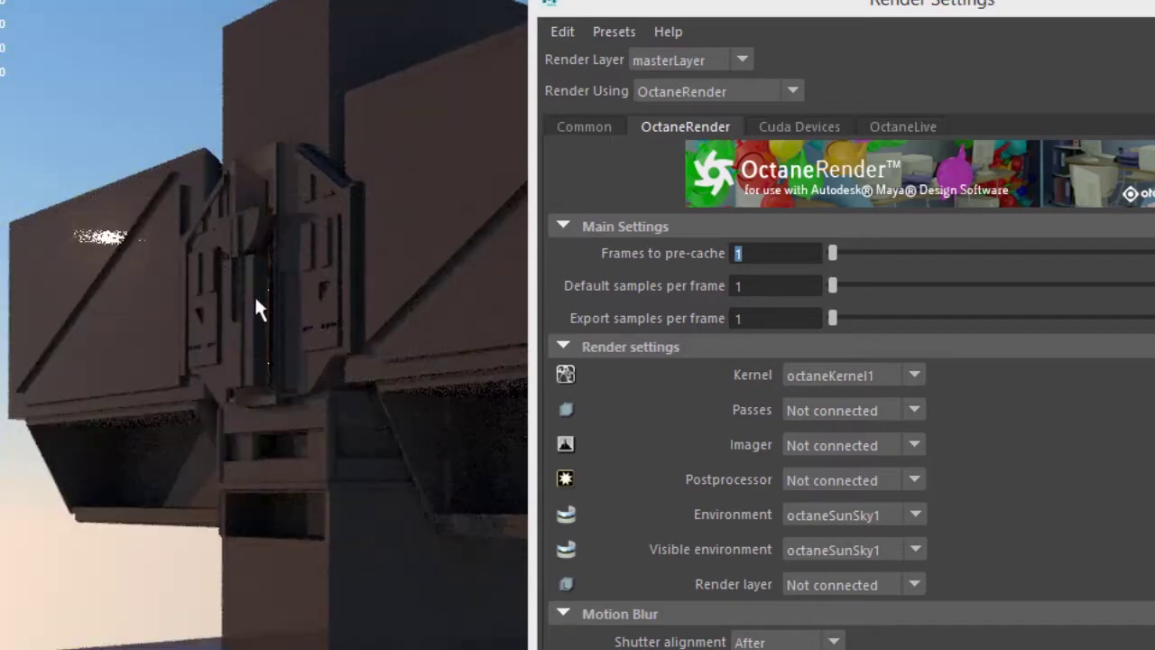
{"action": "left_click_drag", "start_coordinate": [217, 307], "coordinate": [265, 283], "text": "alt"}
- Reset Frames to pre-cache to 0 and review both framesToPreCache commands in the Script Editor
{"action": "left_click", "coordinate": [561, 221]}
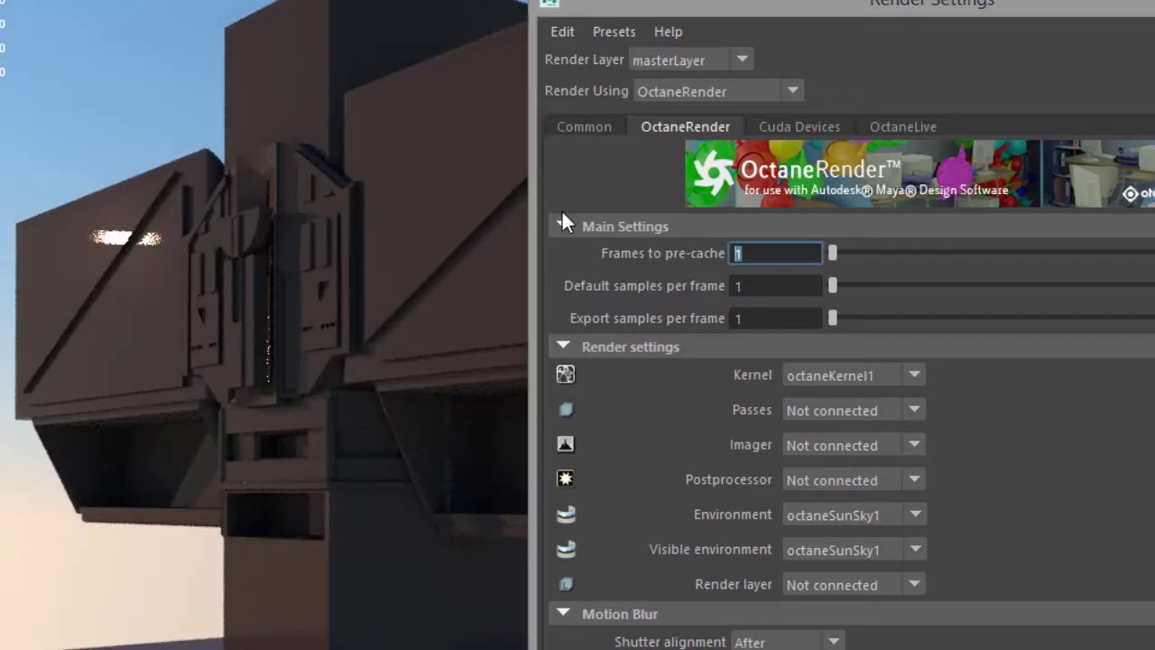
{"action": "type", "text": "0"}
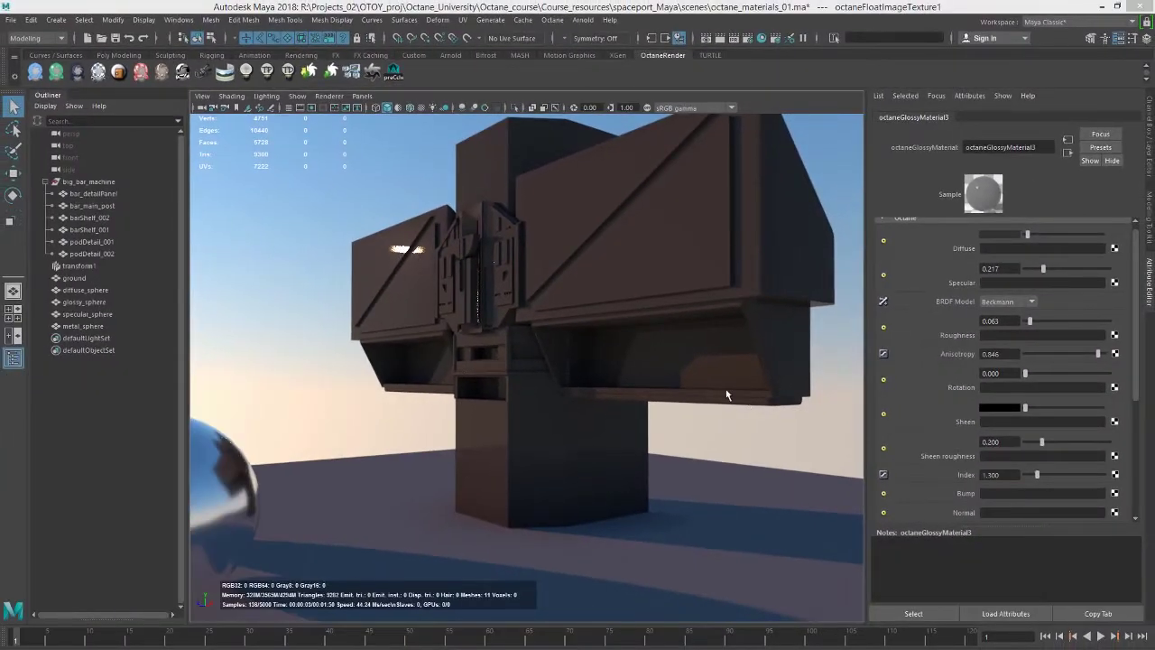
{"action": "left_click_drag", "start_coordinate": [544, 284], "coordinate": [565, 305], "text": "alt"}
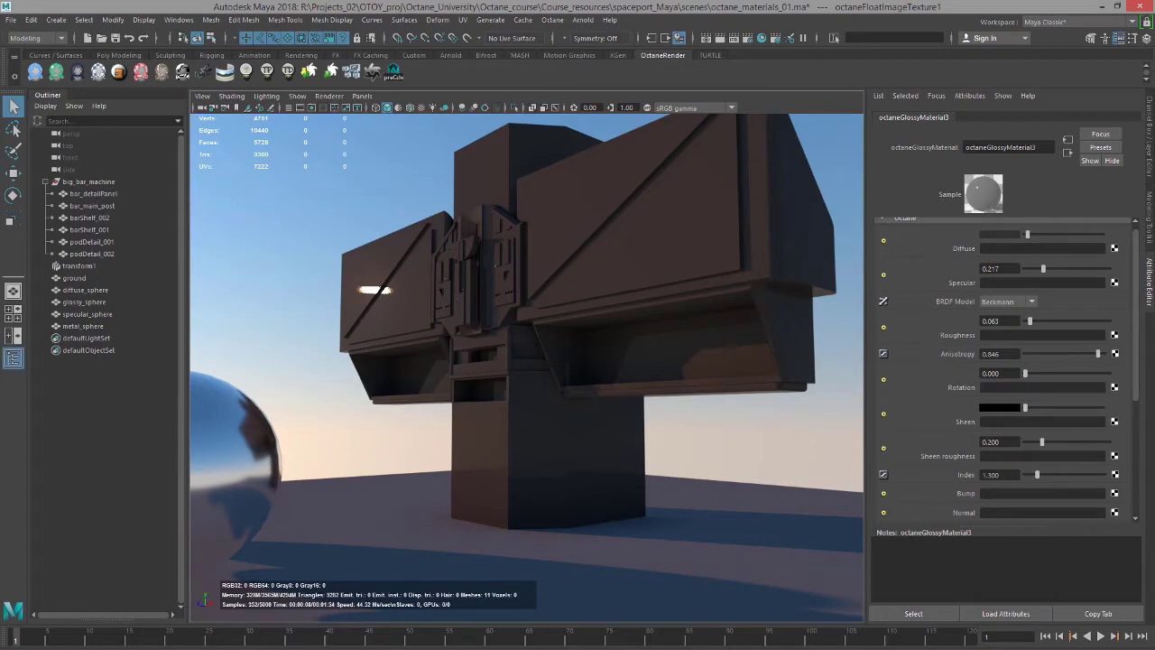
{"action": "scroll", "coordinate": [223, 237], "scroll_direction": "up", "scroll_amount": 3}
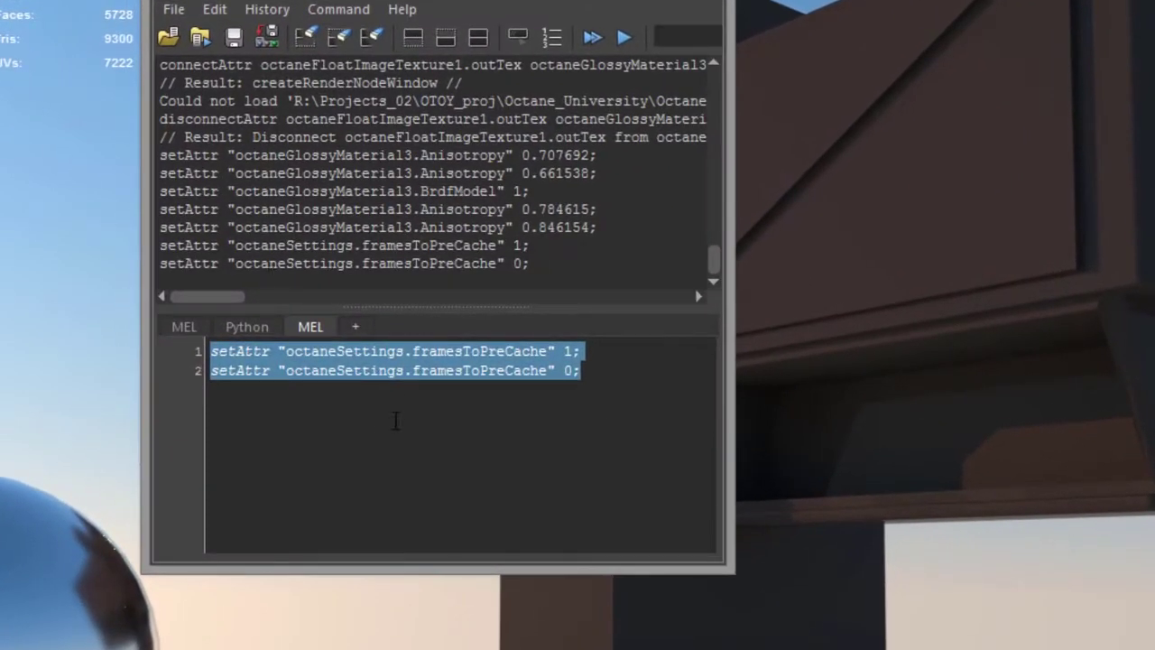
{"action": "left_click", "coordinate": [402, 337]}
- Save both framesToPreCache setAttr commands to the shelf and close the Script Editor
{"action": "key", "text": "Up"}
{"action": "left_click_drag", "start_coordinate": [581, 352], "coordinate": [186, 357]}
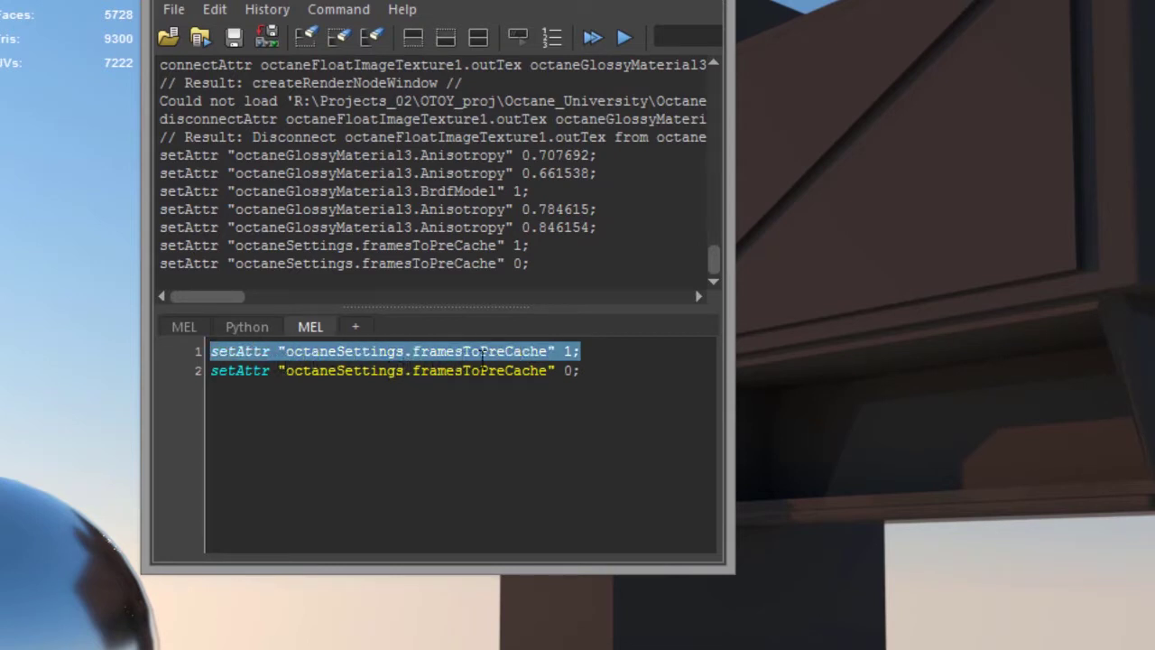
{"action": "left_click", "coordinate": [275, 386]}
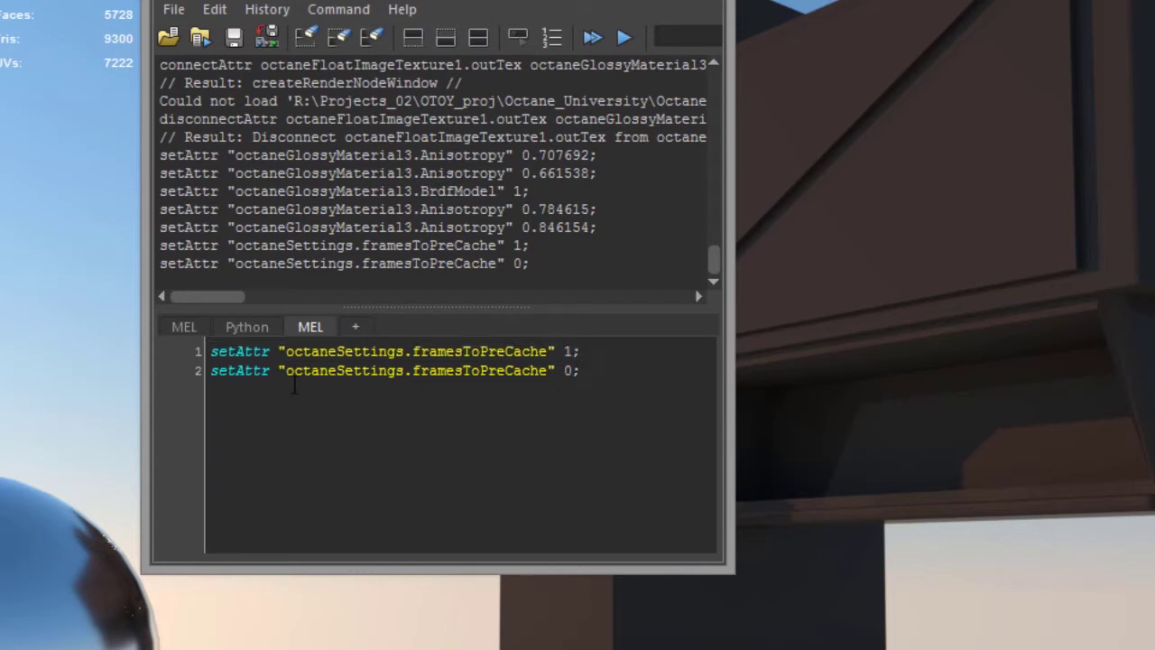
{"action": "left_click_drag", "start_coordinate": [579, 369], "coordinate": [226, 332]}
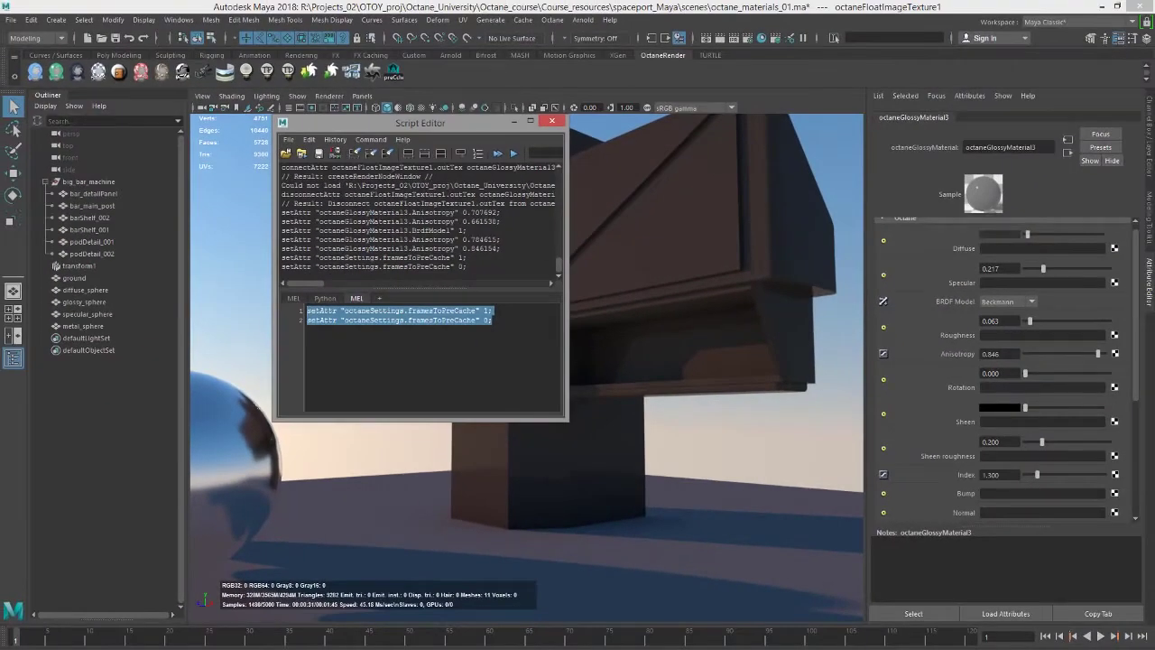
{"action": "left_click", "coordinate": [216, 57]}
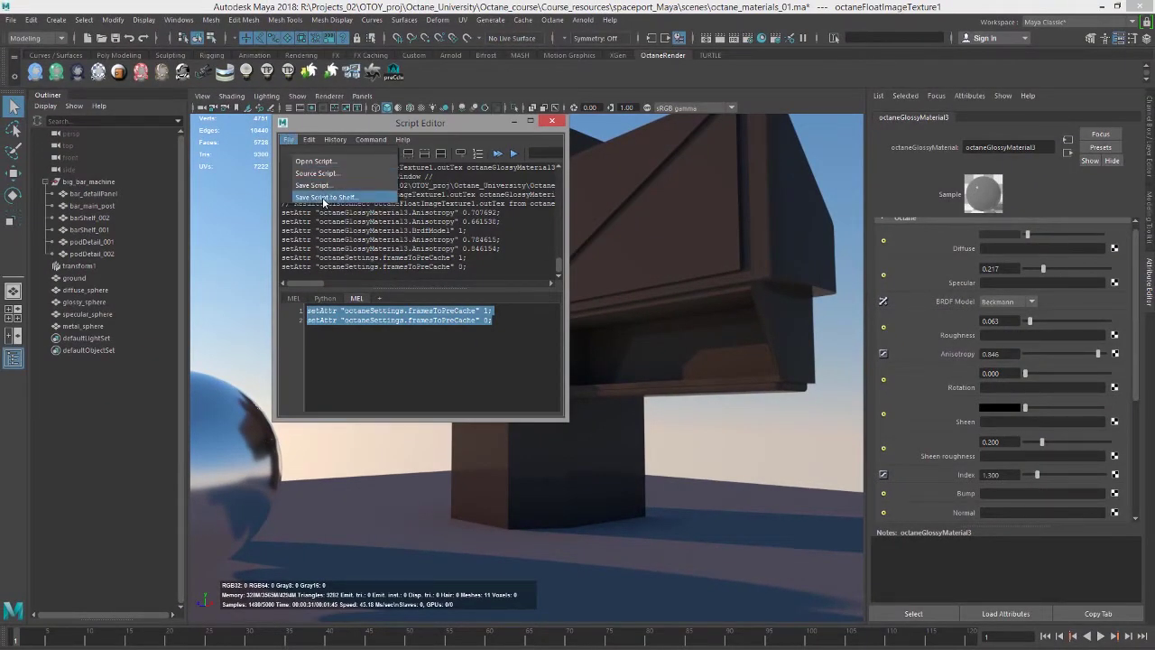
{"action": "left_click", "coordinate": [471, 181]}
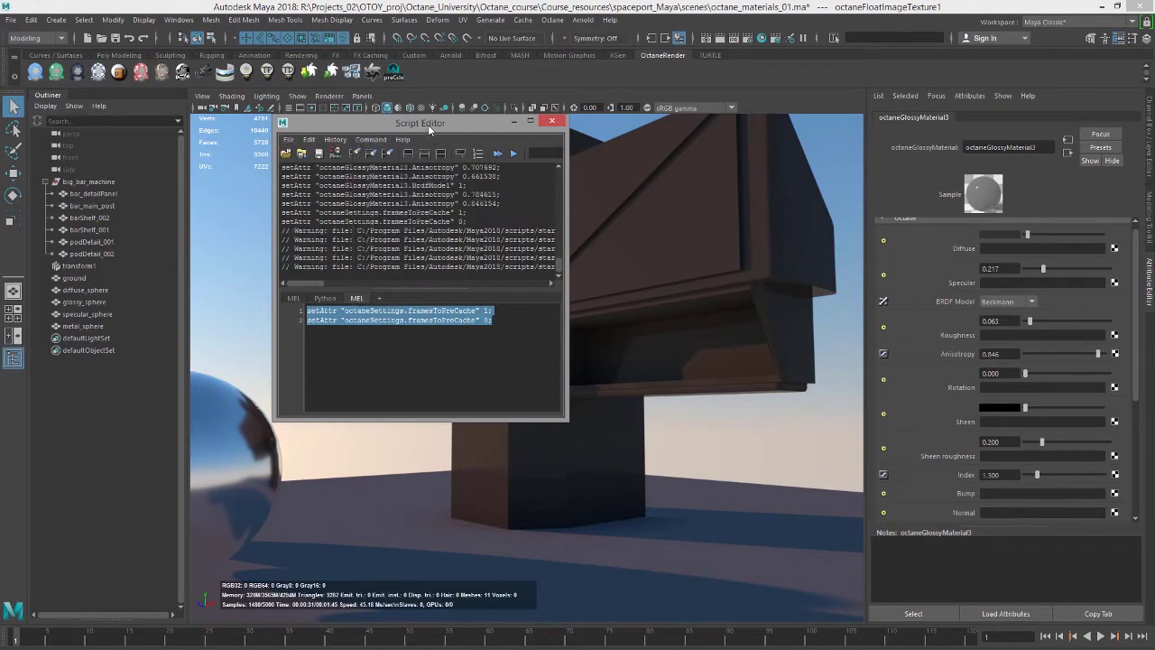
{"action": "left_click", "coordinate": [529, 120]}
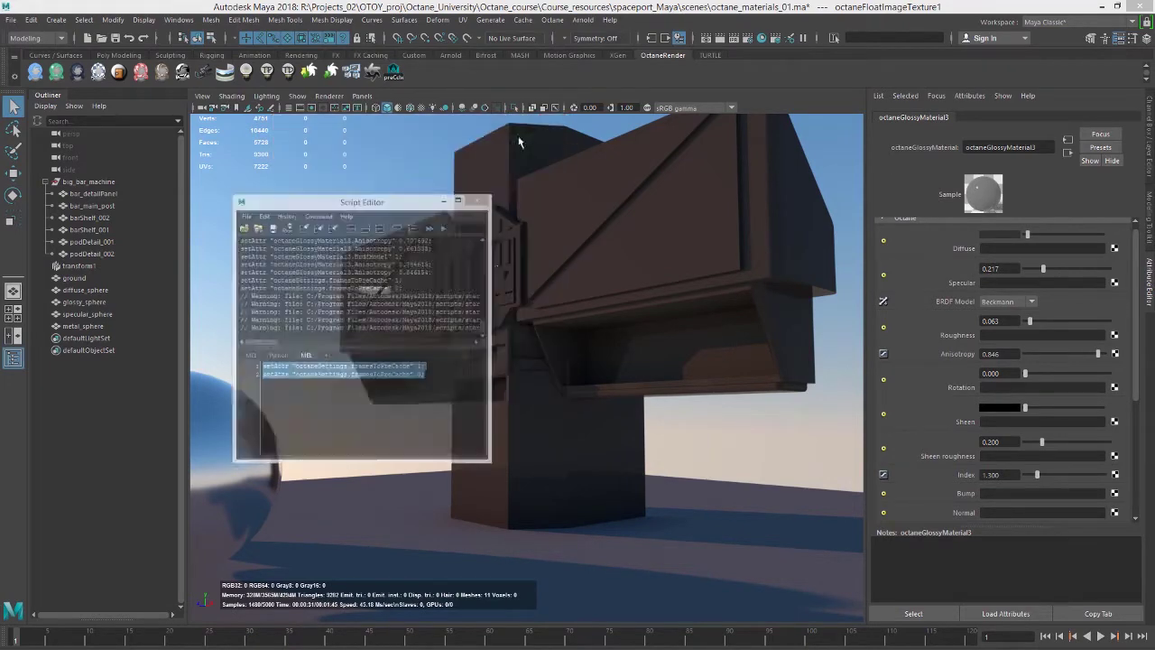
- Compare the Octane and Beckmann BRDF models, then settle on GGX for the glossy highlight
{"action": "left_click", "coordinate": [1006, 301]}
{"action": "left_click", "coordinate": [1004, 314]}
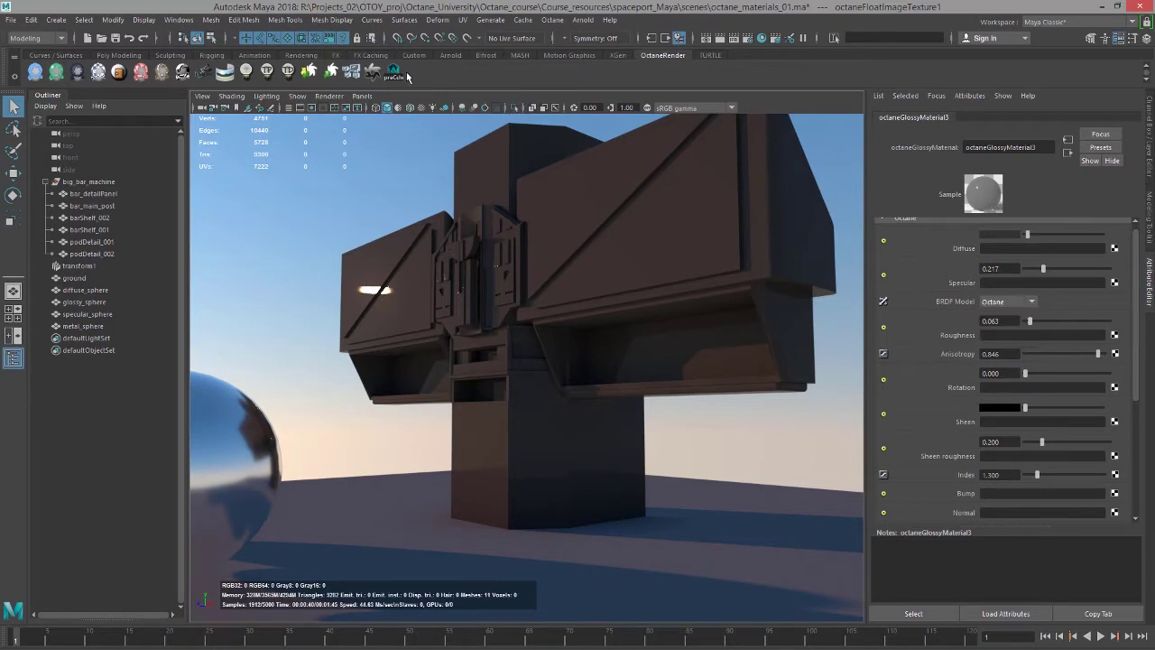
{"action": "left_click", "coordinate": [1006, 301]}
{"action": "left_click", "coordinate": [996, 326]}
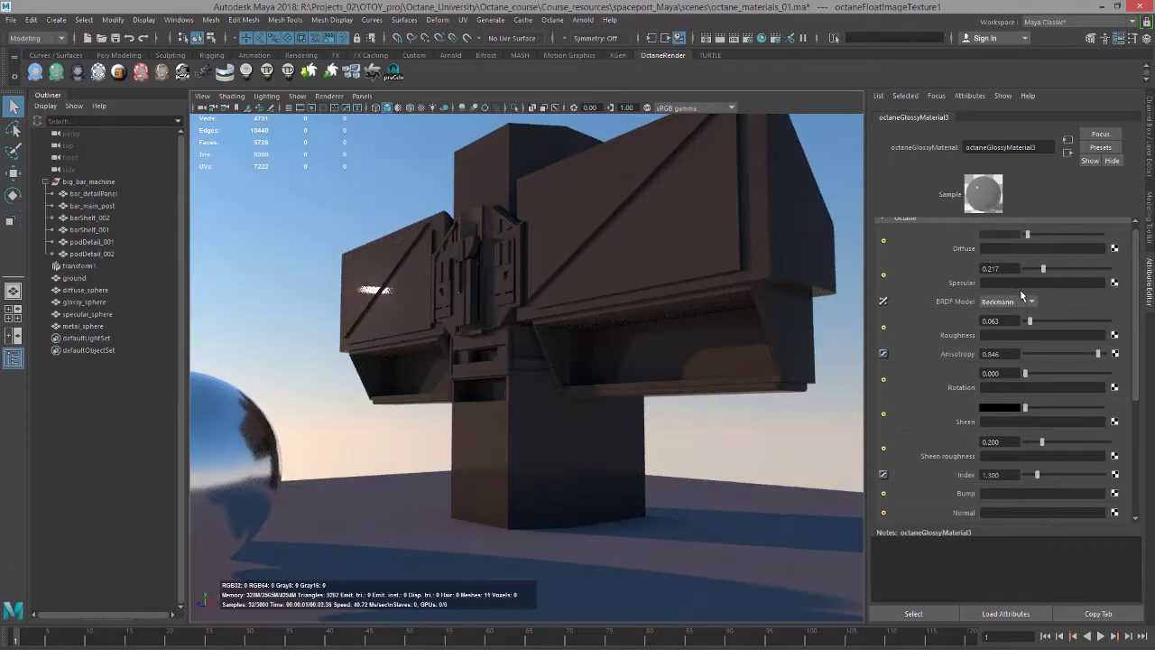
{"action": "left_click", "coordinate": [1008, 301]}
{"action": "left_click", "coordinate": [1010, 338]}
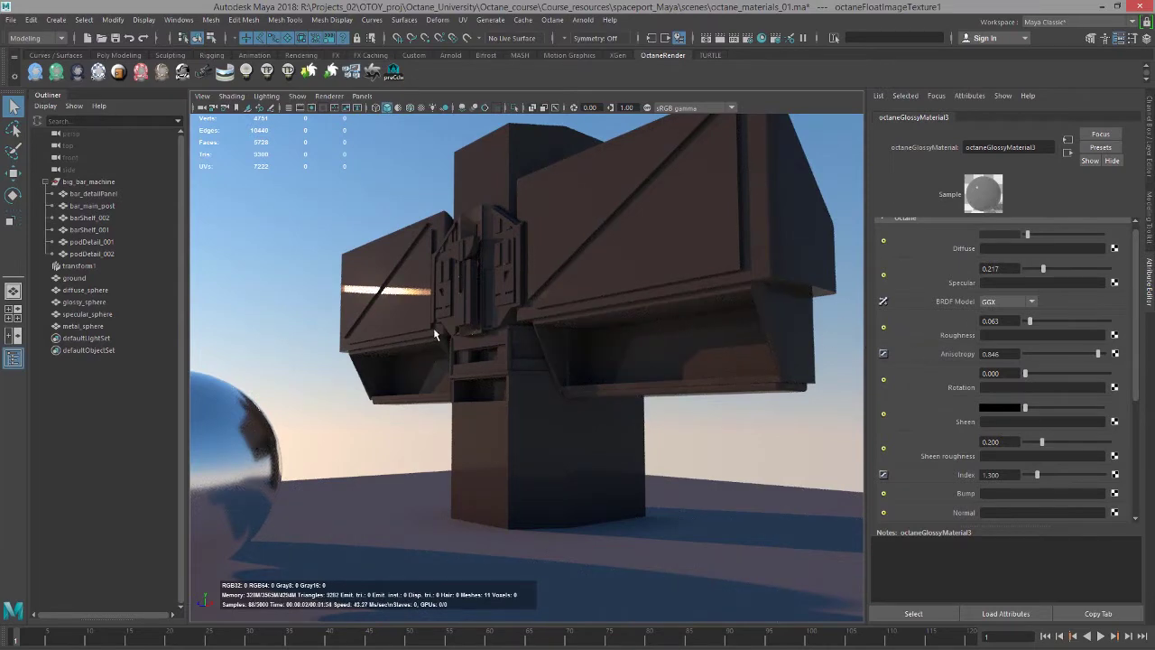
{"action": "mouse_move", "coordinate": [433, 334]}
{"action": "left_mouse_down", "text": "alt"}
{"action": "mouse_move", "coordinate": [397, 307]}
{"action": "mouse_move", "coordinate": [438, 329]}
{"action": "left_mouse_up", "text": "alt"}
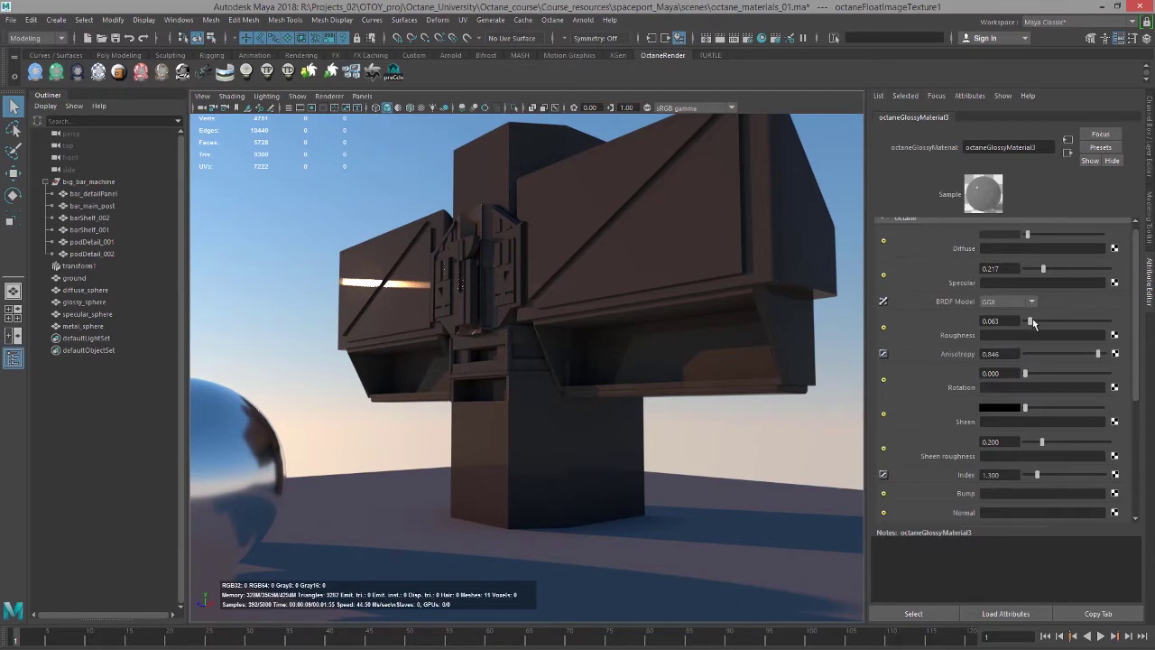
- Raise roughness to 0.174 and set anisotropy rotation to 0.312
{"action": "left_click_drag", "start_coordinate": [1034, 323], "coordinate": [1040, 323]}
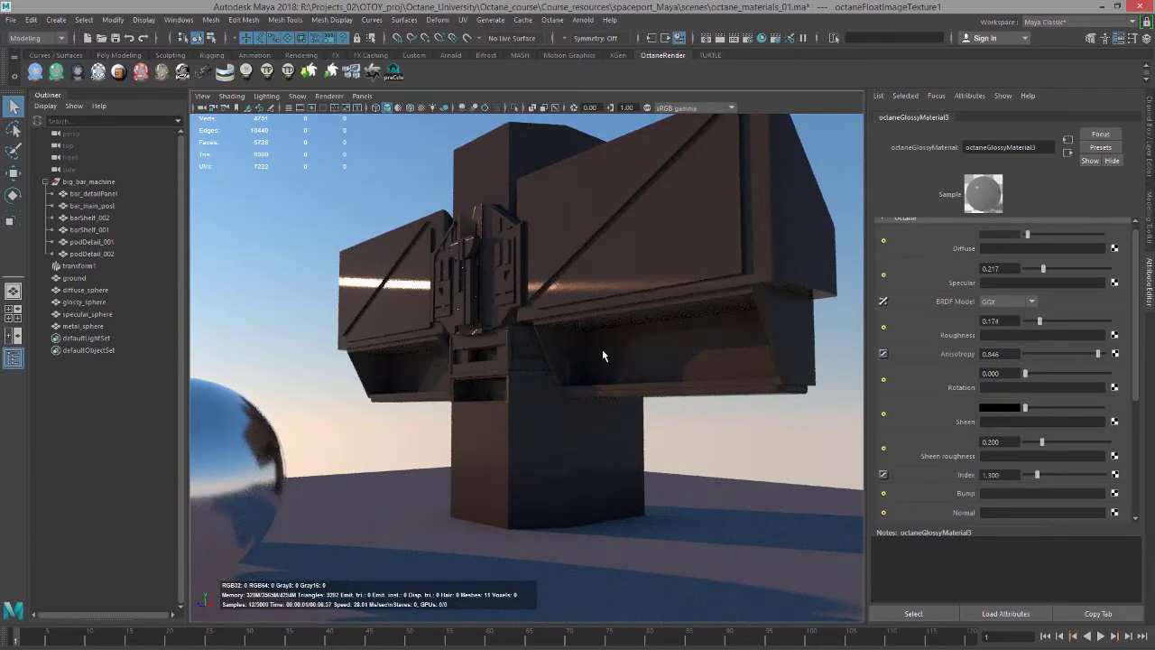
{"action": "left_click_drag", "start_coordinate": [560, 341], "coordinate": [577, 338], "text": "alt"}
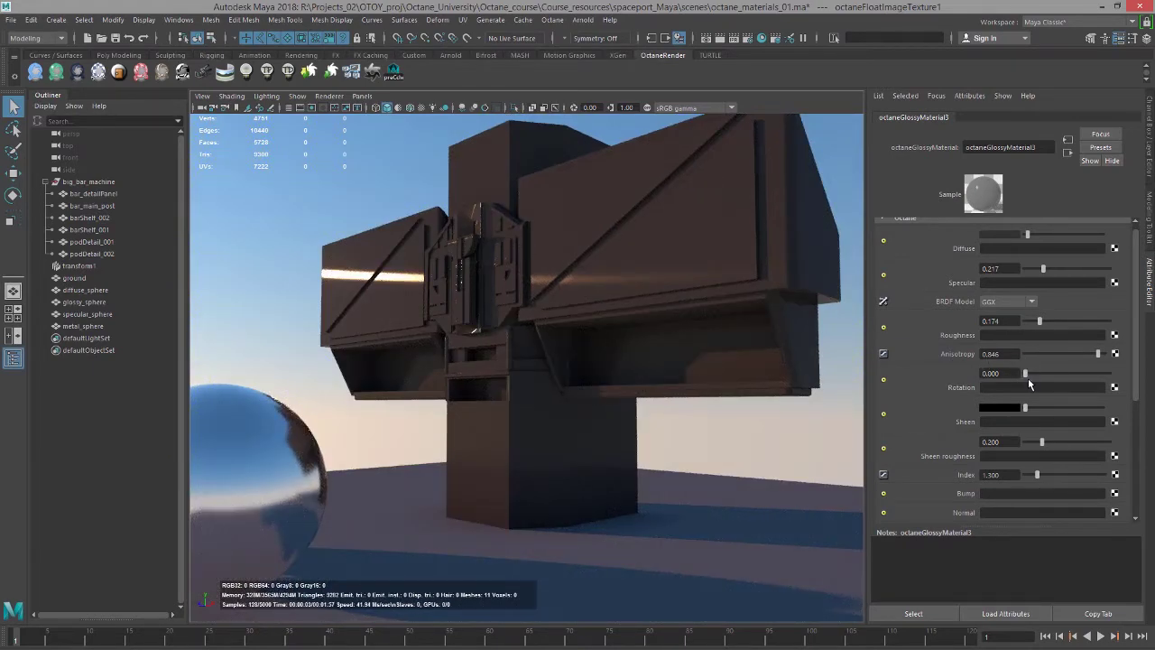
{"action": "left_click_drag", "start_coordinate": [1027, 375], "coordinate": [1050, 374]}
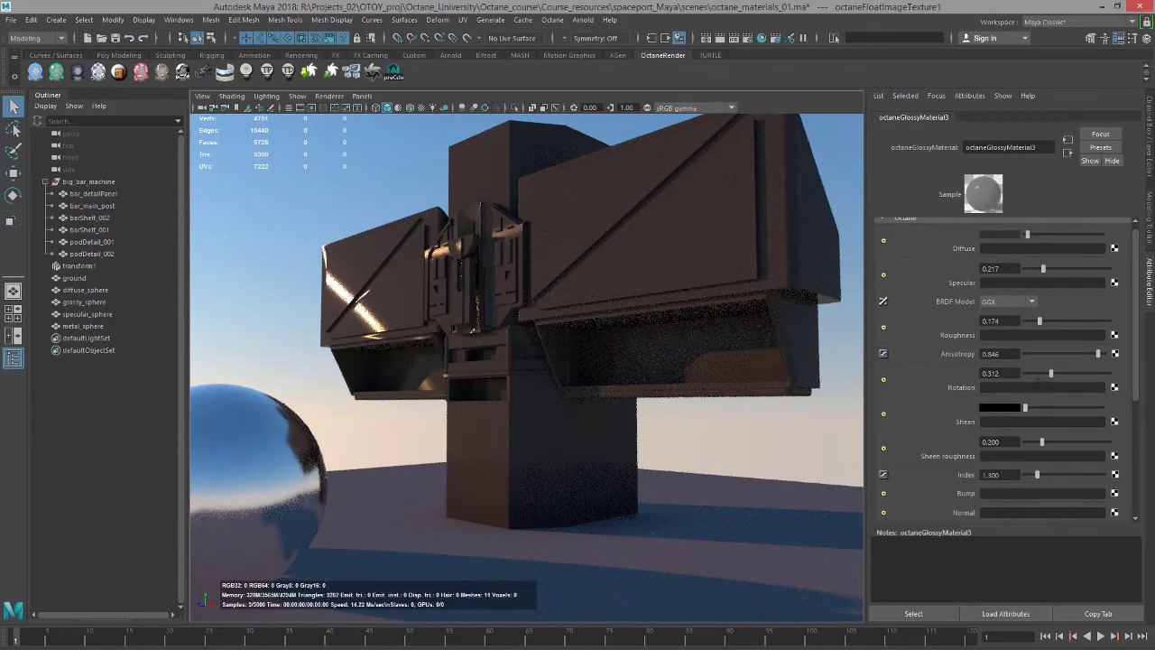
- Drive anisotropy rotation with an Octane Float Image Texture using bigBarMachine_1001_Roughness.png
{"action": "left_click", "coordinate": [1115, 387]}
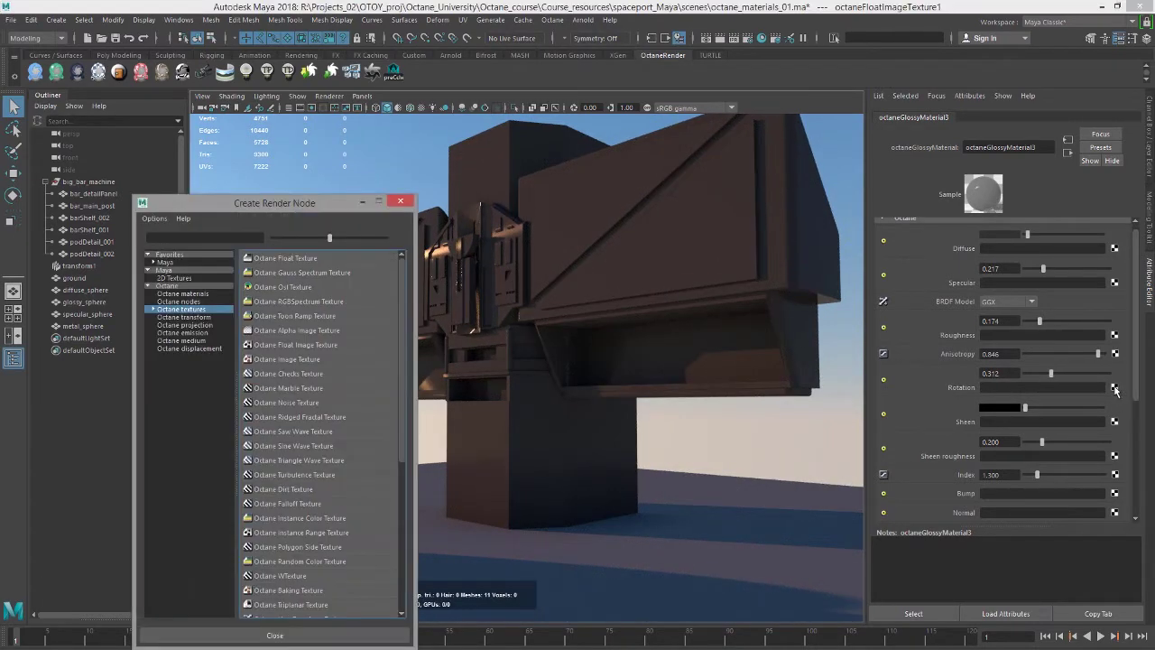
{"action": "left_click", "coordinate": [314, 345]}
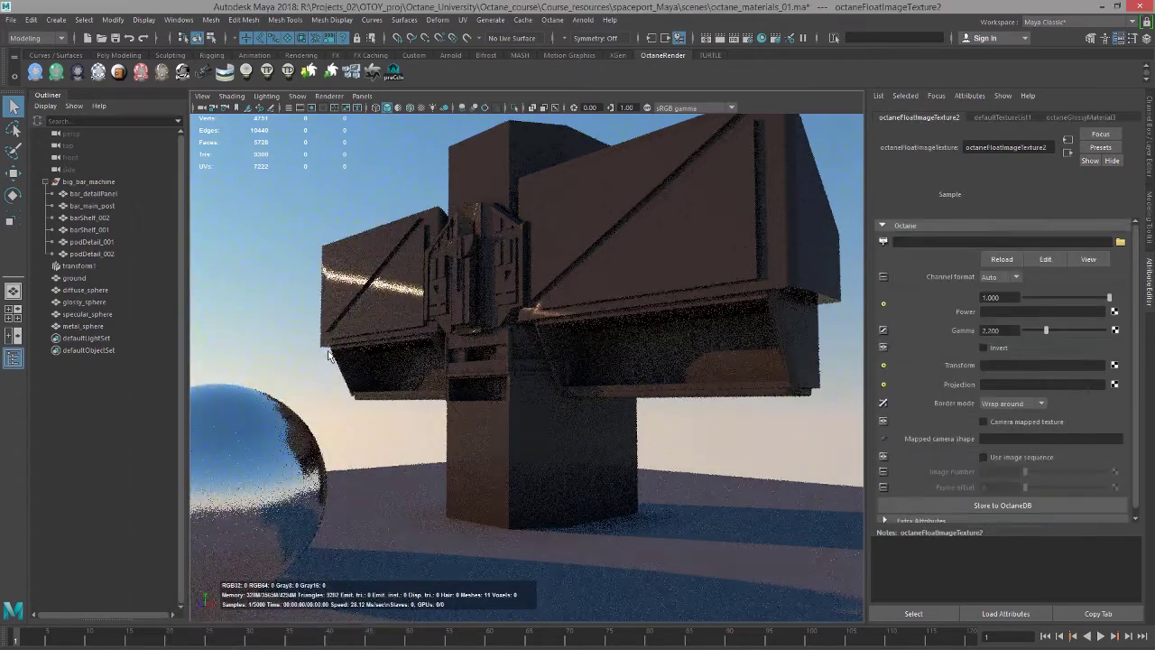
{"action": "left_click", "coordinate": [1119, 244]}
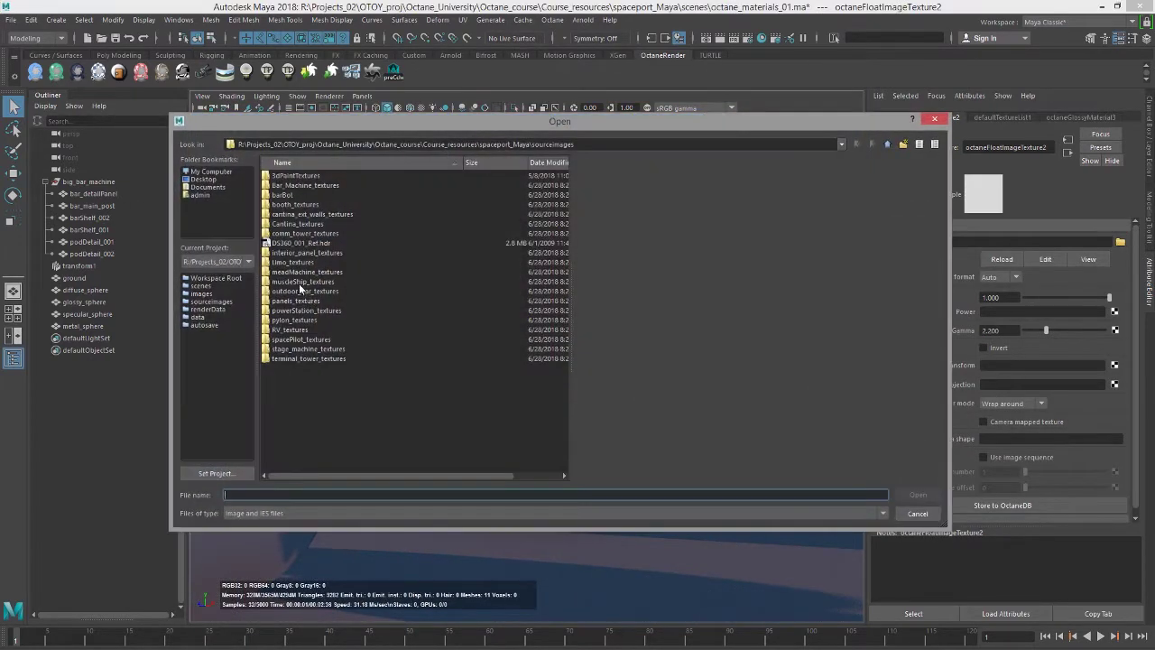
{"action": "left_click", "coordinate": [277, 185]}
{"action": "double_click", "coordinate": [277, 185]}
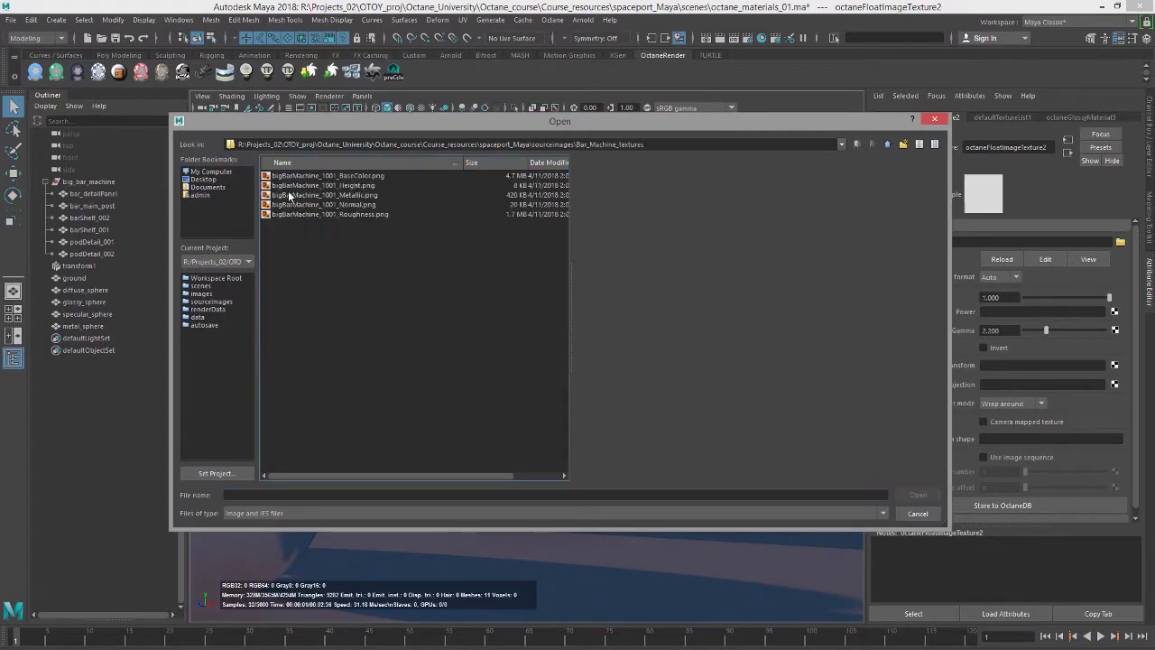
{"action": "left_click", "coordinate": [337, 214]}
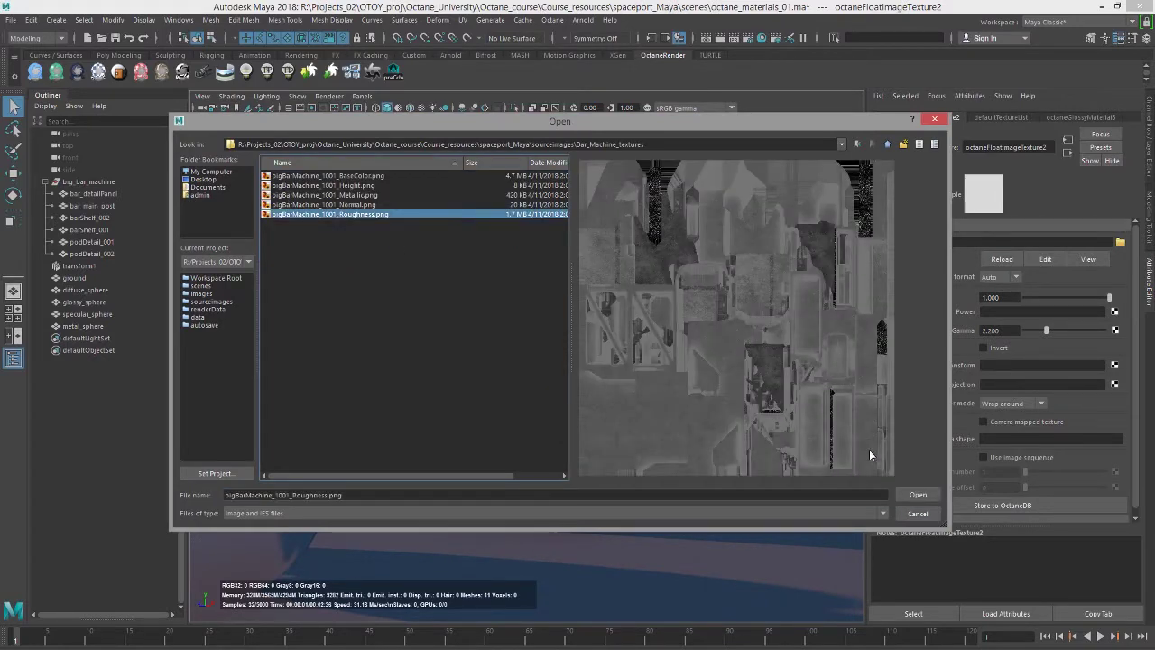
{"action": "left_click", "coordinate": [918, 494]}
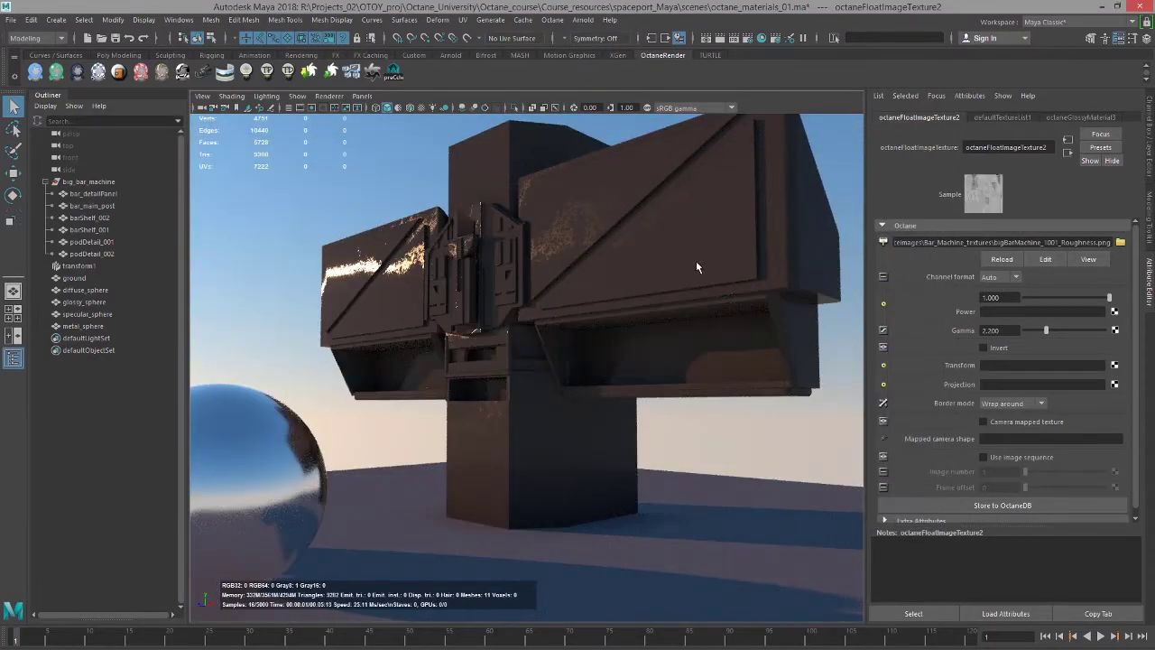
{"action": "left_click", "coordinate": [1069, 152]}
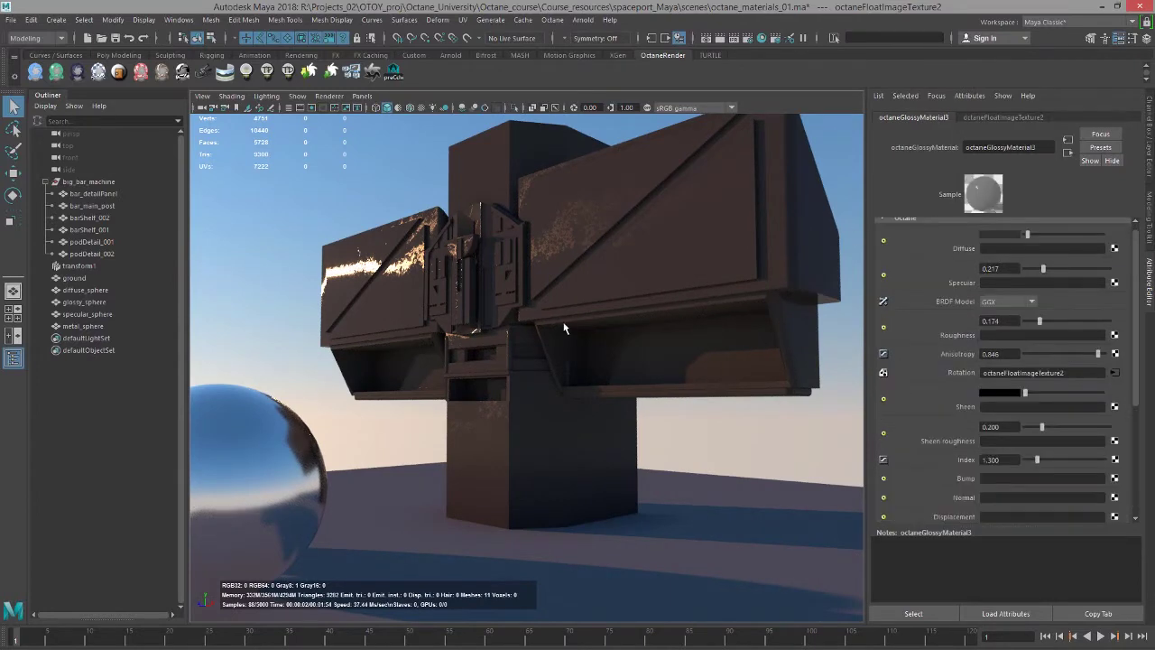
- Raise roughness to 0.457 and lower specular to 0.130
{"action": "mouse_move", "coordinate": [562, 321]}
{"action": "left_mouse_down", "text": "alt"}
{"action": "mouse_move", "coordinate": [547, 322]}
{"action": "mouse_move", "coordinate": [552, 313]}
{"action": "left_mouse_up", "text": "alt"}
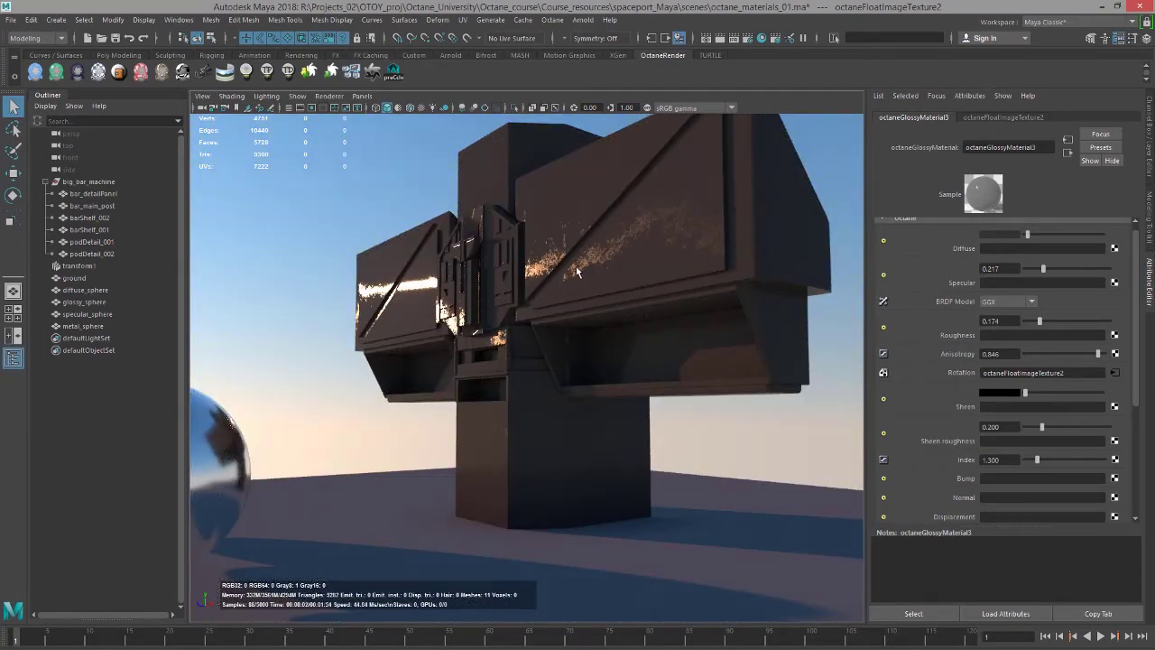
{"action": "left_click_drag", "start_coordinate": [586, 282], "coordinate": [592, 275], "text": "alt"}
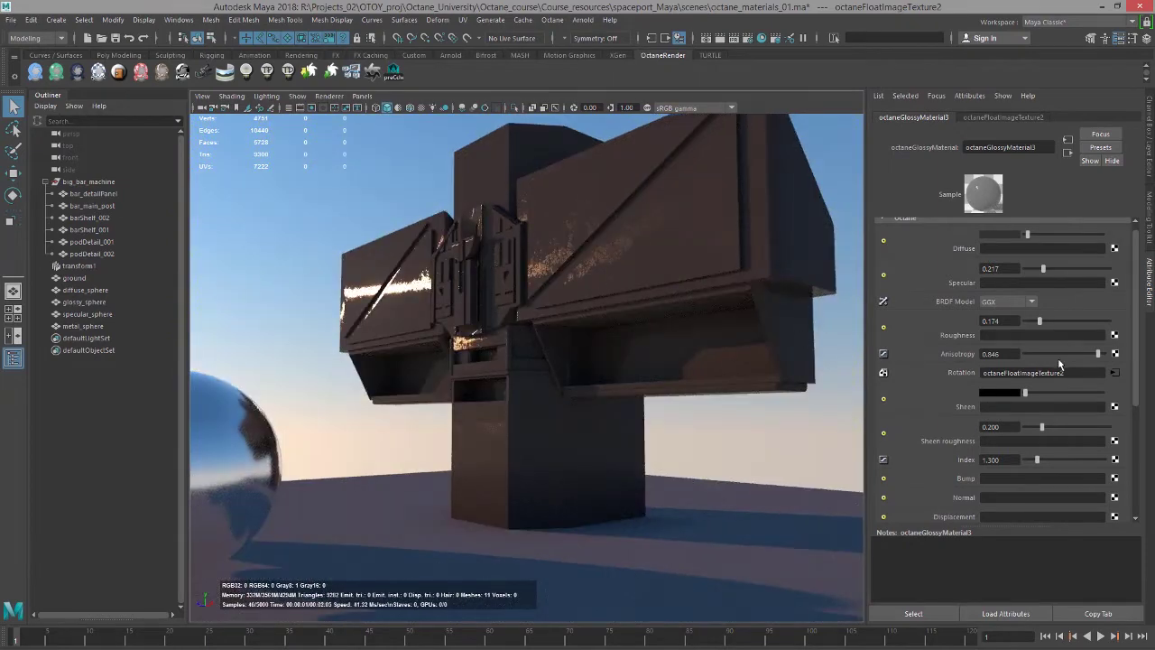
{"action": "left_click_drag", "start_coordinate": [1039, 324], "coordinate": [1063, 327]}
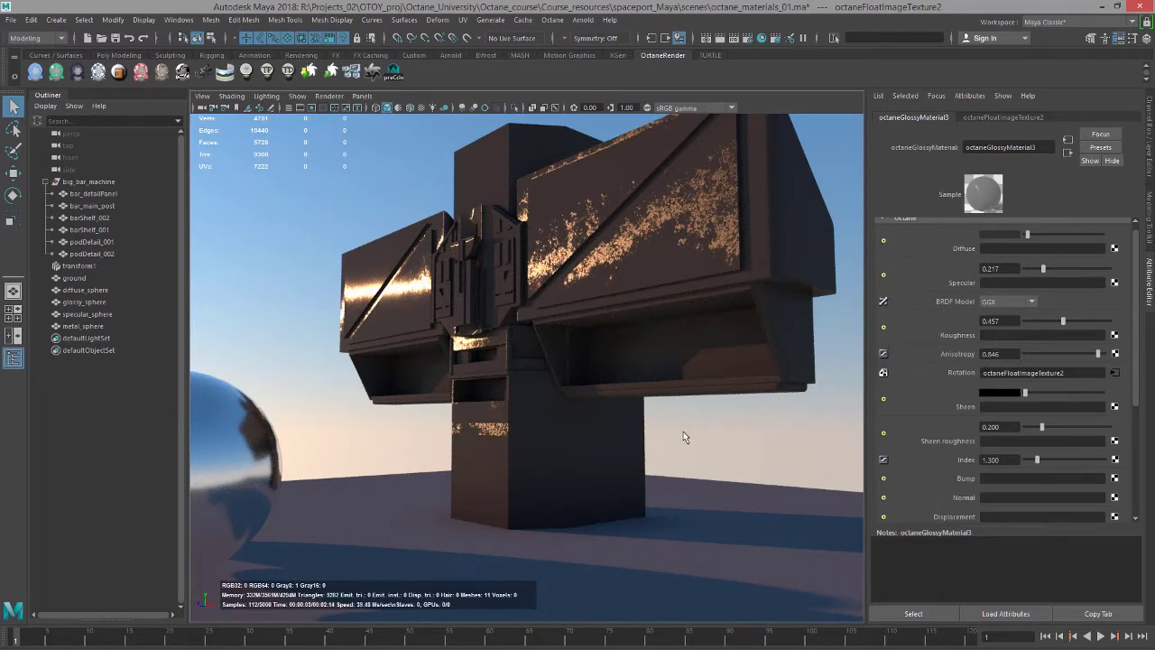
{"action": "left_click_drag", "start_coordinate": [650, 411], "coordinate": [665, 410], "text": "alt"}
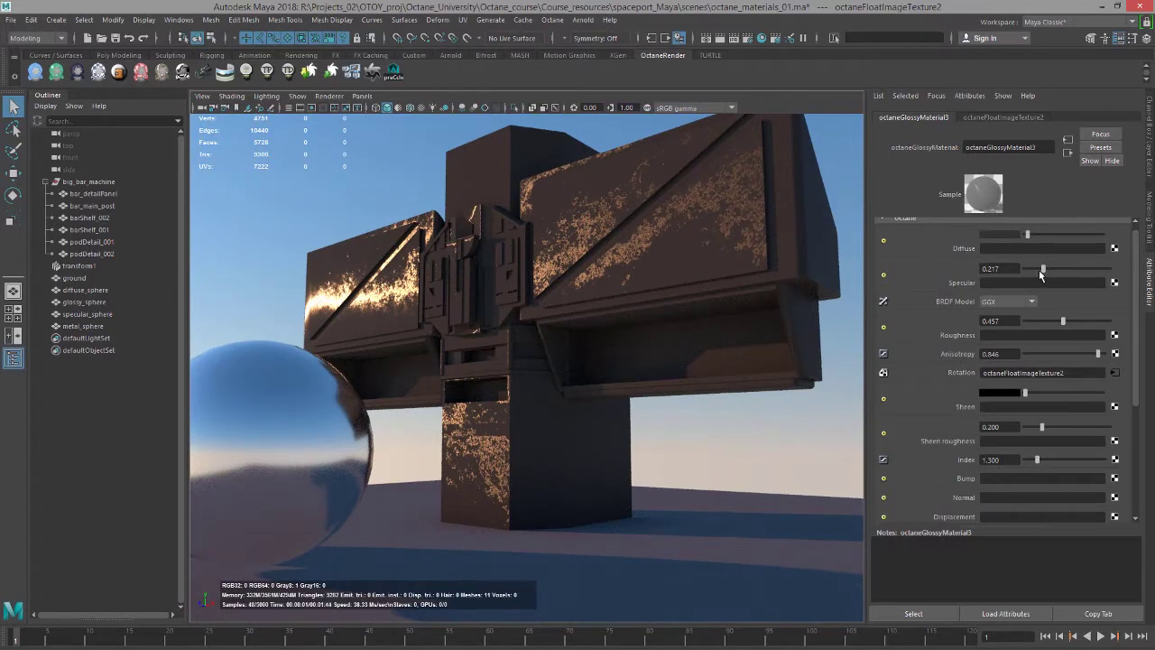
{"action": "left_click_drag", "start_coordinate": [1038, 270], "coordinate": [1034, 270]}
- Break the texture connection on rotation, resetting it to 0.000, and lower anisotropy to 0.292
{"action": "right_click", "coordinate": [960, 370]}
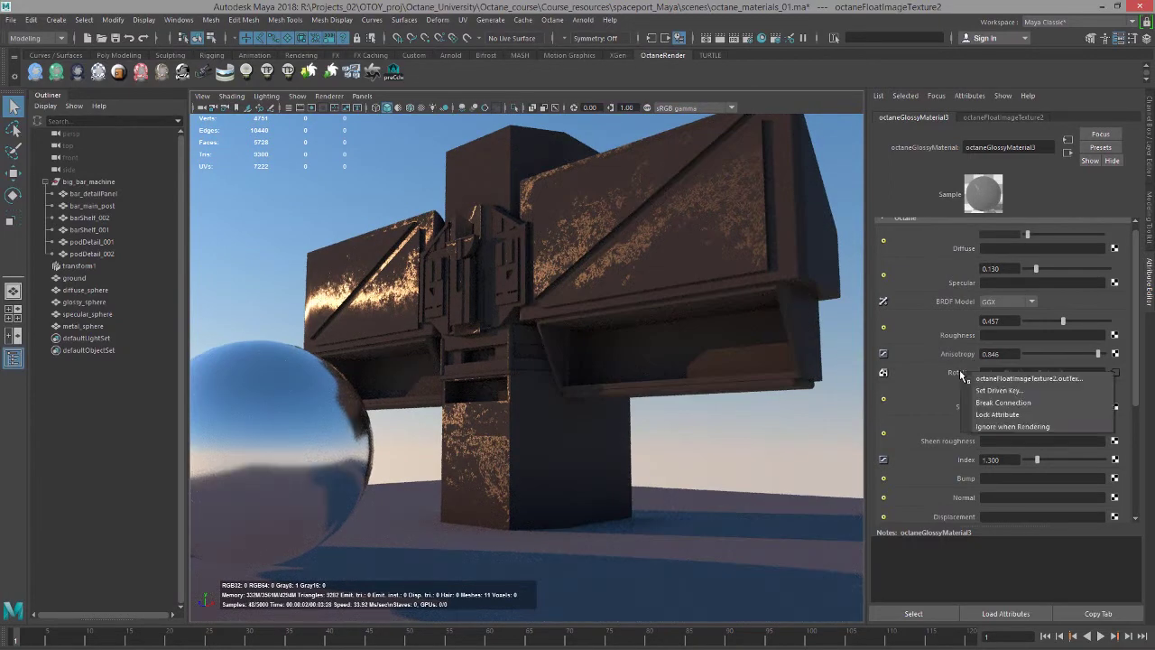
{"action": "left_click", "coordinate": [1001, 403]}
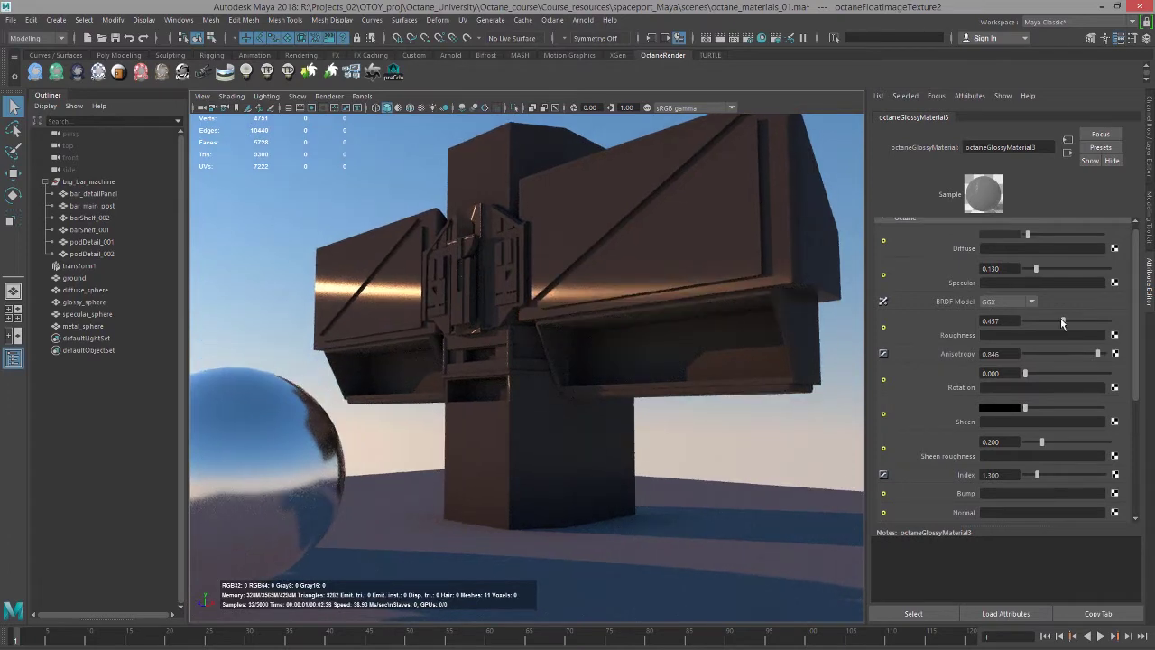
{"action": "left_click_drag", "start_coordinate": [1091, 352], "coordinate": [1033, 320]}
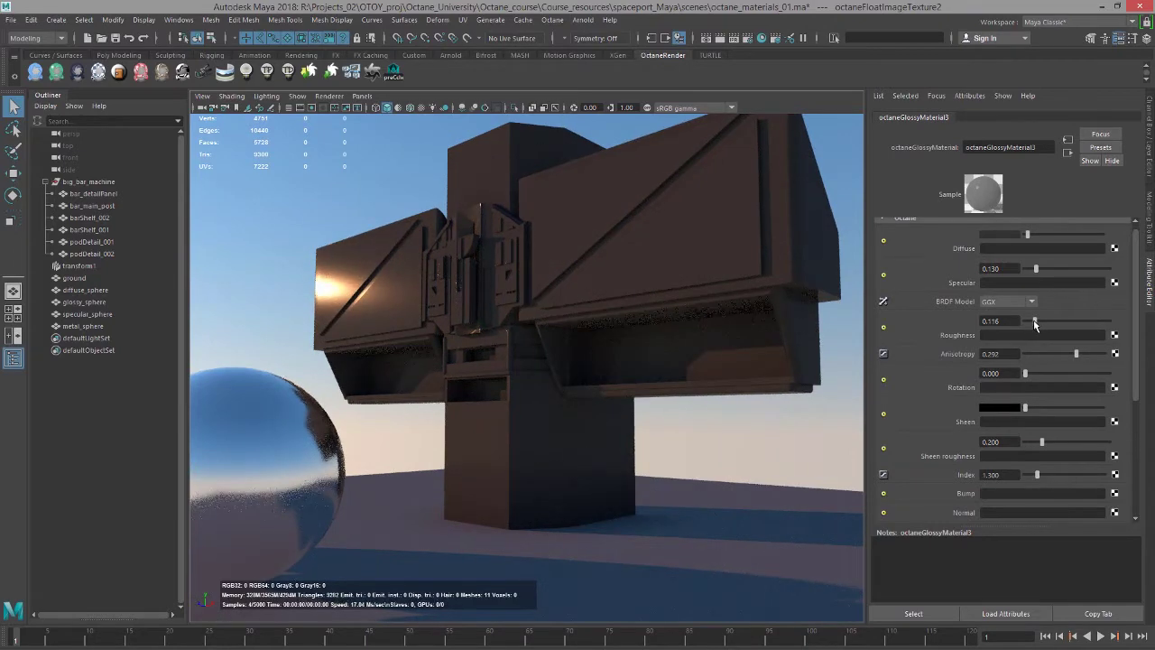
{"action": "left_click_drag", "start_coordinate": [521, 397], "coordinate": [515, 395], "text": "alt"}
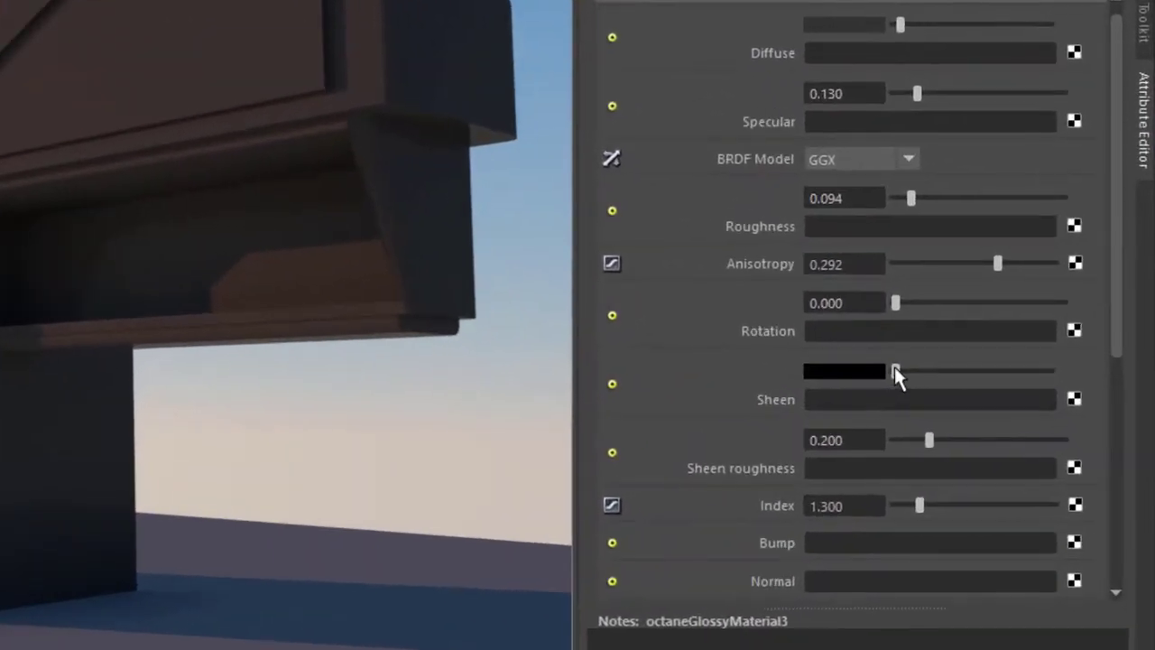
- Raise the sheen colour from black to white, briefly try green, then desaturate back to white
{"action": "left_click_drag", "start_coordinate": [1017, 404], "coordinate": [1033, 402]}
{"action": "left_click_drag", "start_coordinate": [924, 365], "coordinate": [1015, 371]}
{"action": "left_click_drag", "start_coordinate": [108, 271], "coordinate": [184, 256], "text": "alt"}
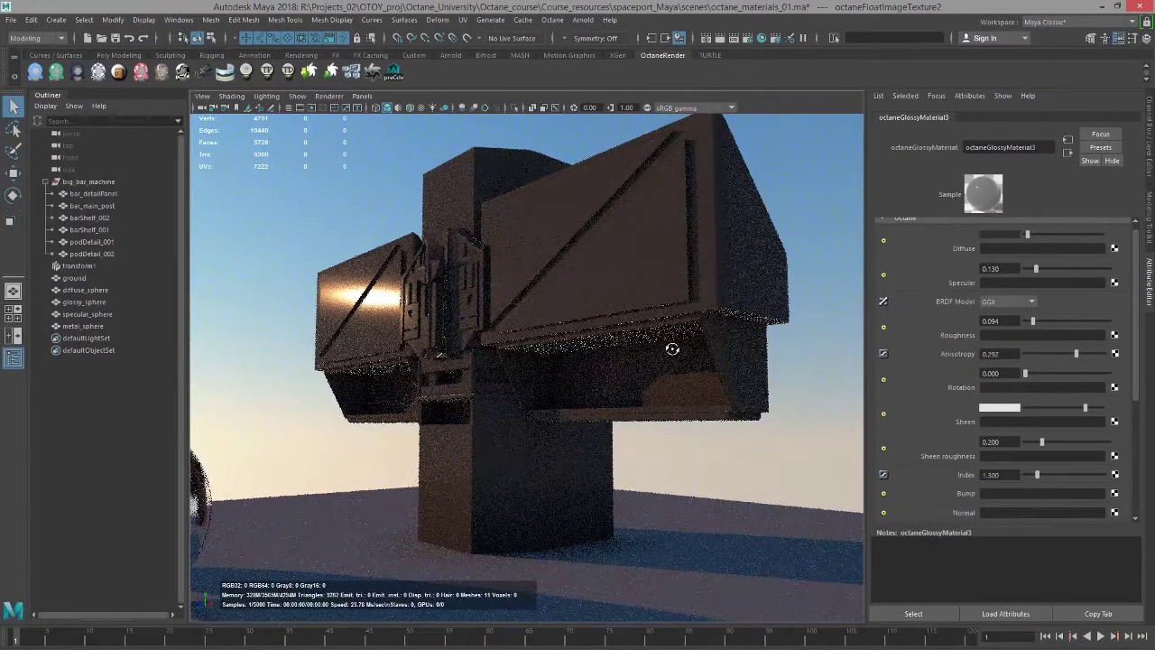
{"action": "left_click_drag", "start_coordinate": [672, 349], "coordinate": [737, 286], "text": "alt"}
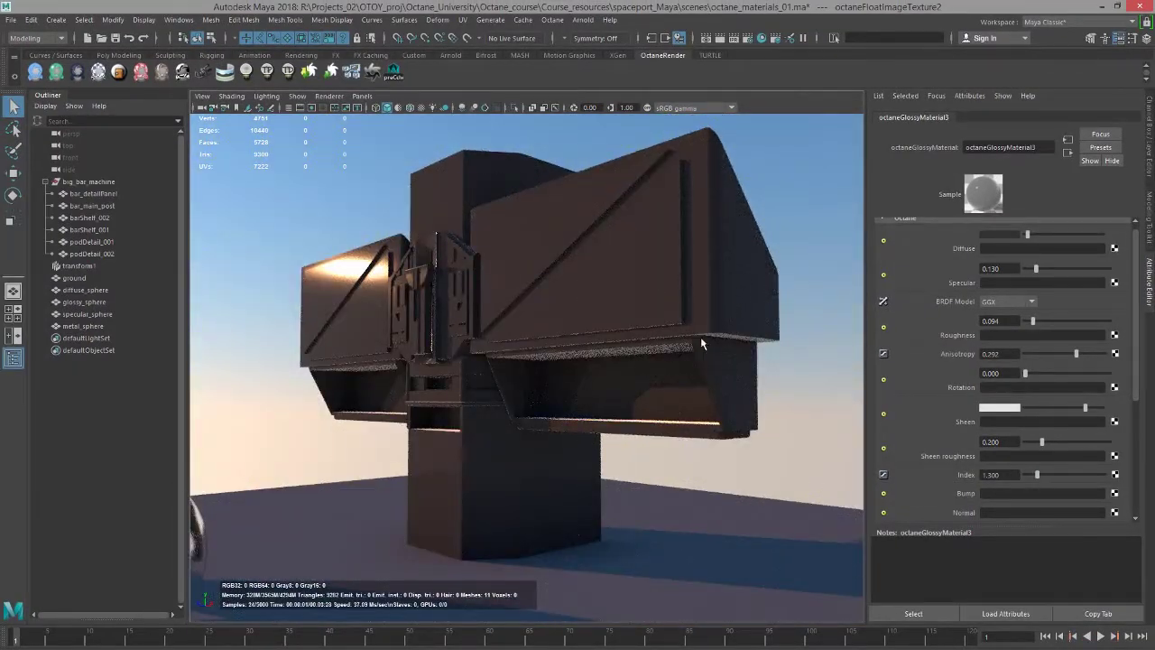
{"action": "left_click", "coordinate": [1007, 408]}
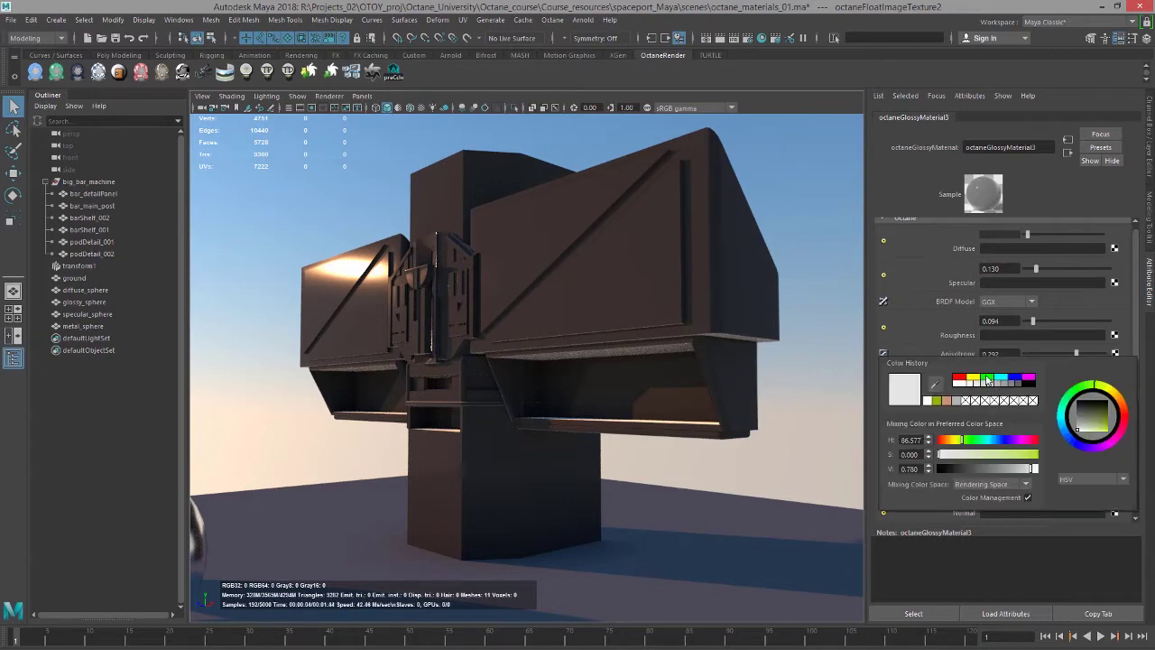
{"action": "left_click", "coordinate": [986, 378]}
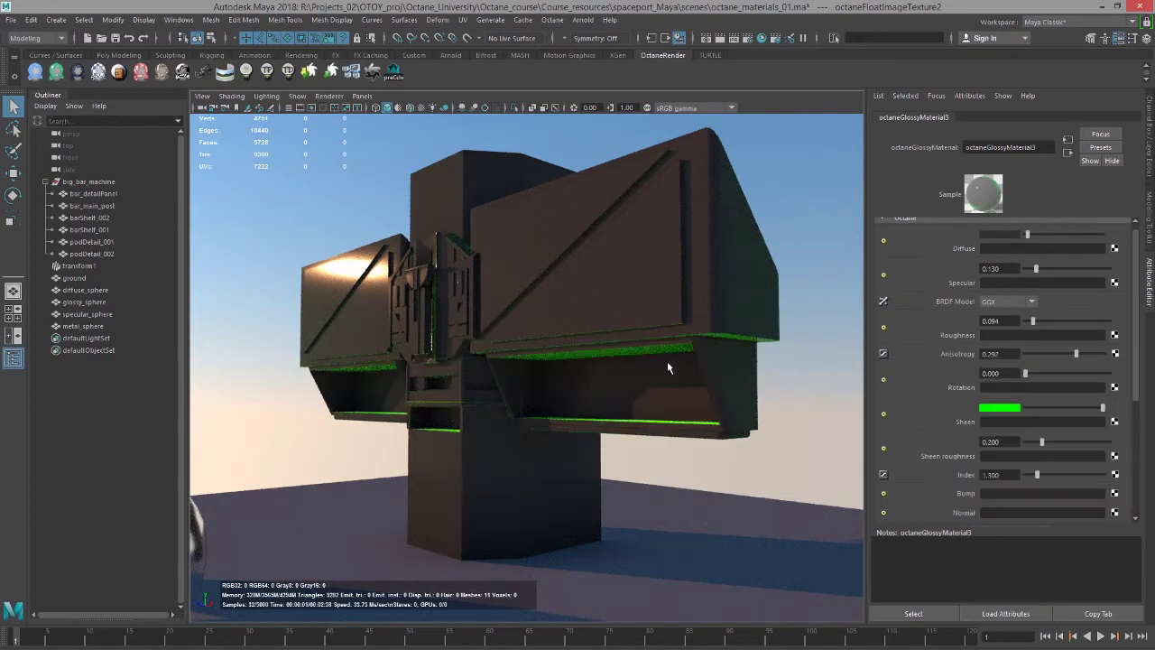
{"action": "left_click", "coordinate": [998, 413]}
{"action": "left_click_drag", "start_coordinate": [954, 458], "coordinate": [929, 456]}
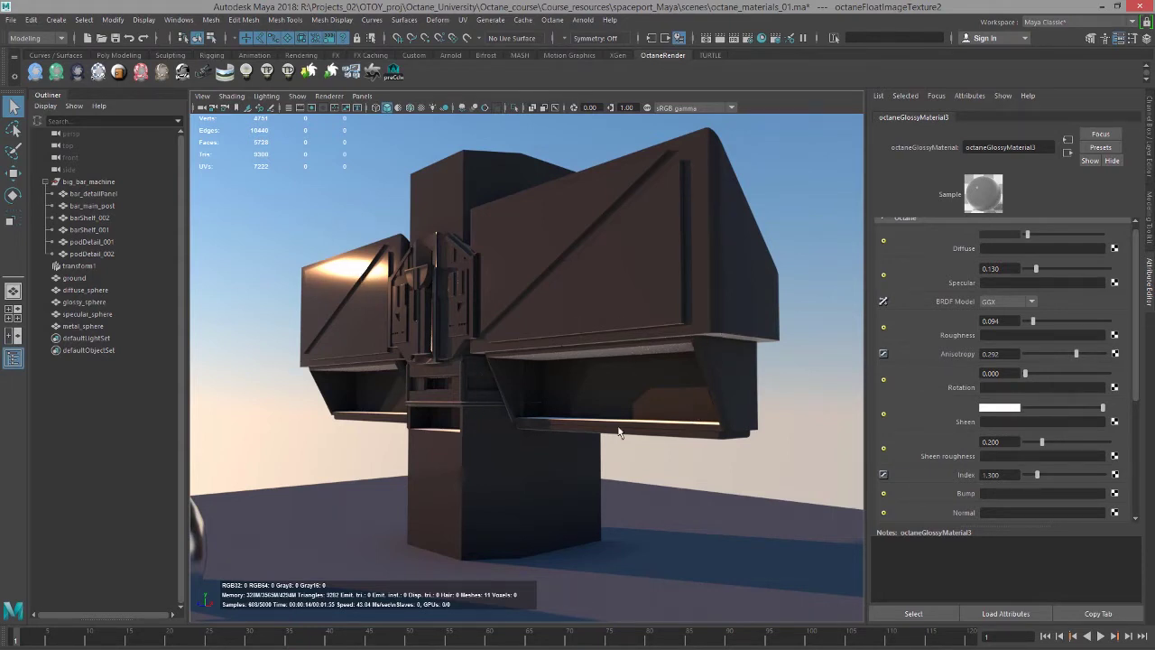
- Dim the sheen colour to grey and raise sheen roughness to 0.833
{"action": "left_click", "coordinate": [1064, 407]}
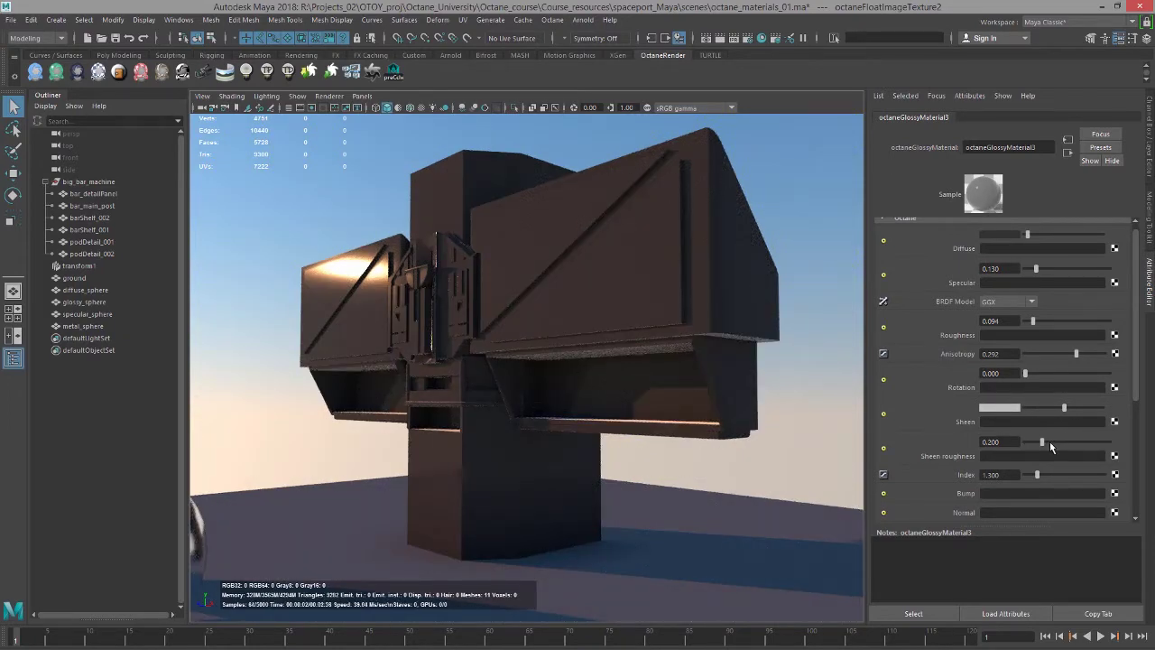
{"action": "left_click_drag", "start_coordinate": [1048, 440], "coordinate": [1092, 445]}
{"action": "mouse_move", "coordinate": [605, 397]}
{"action": "left_mouse_down", "text": "alt"}
{"action": "mouse_move", "coordinate": [653, 418]}
{"action": "mouse_move", "coordinate": [652, 405]}
{"action": "mouse_move", "coordinate": [618, 403]}
{"action": "left_mouse_up", "text": "alt"}
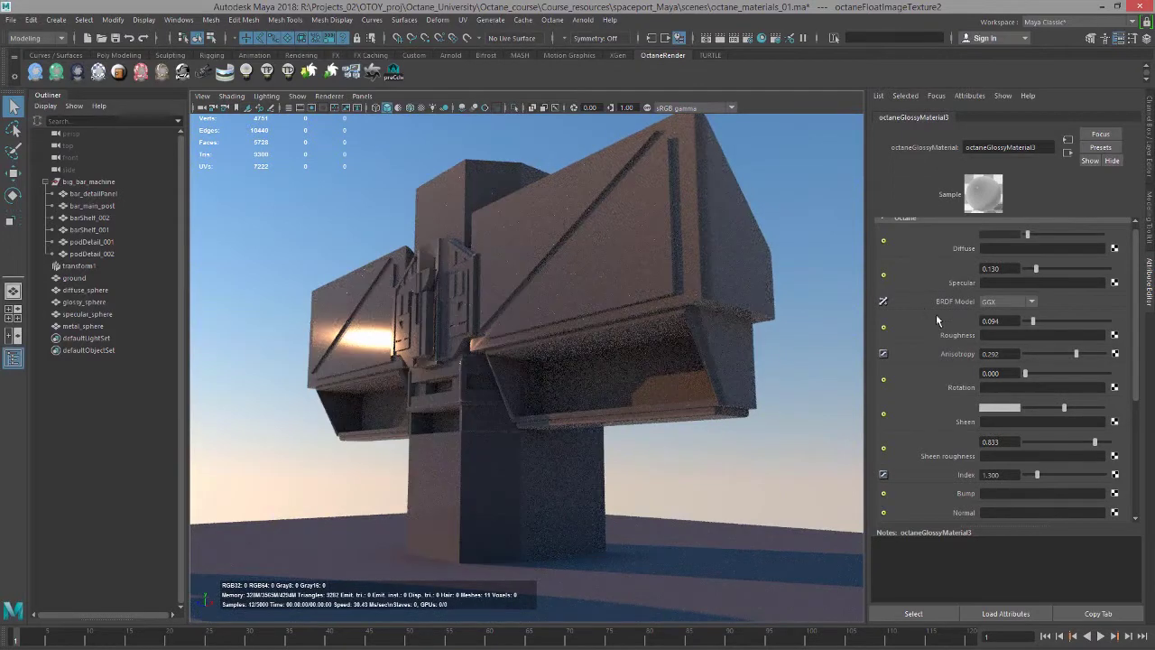
- Raise the material roughness to 0.399 and lower specular to 0.029
{"action": "left_click_drag", "start_coordinate": [1032, 319], "coordinate": [1058, 319]}
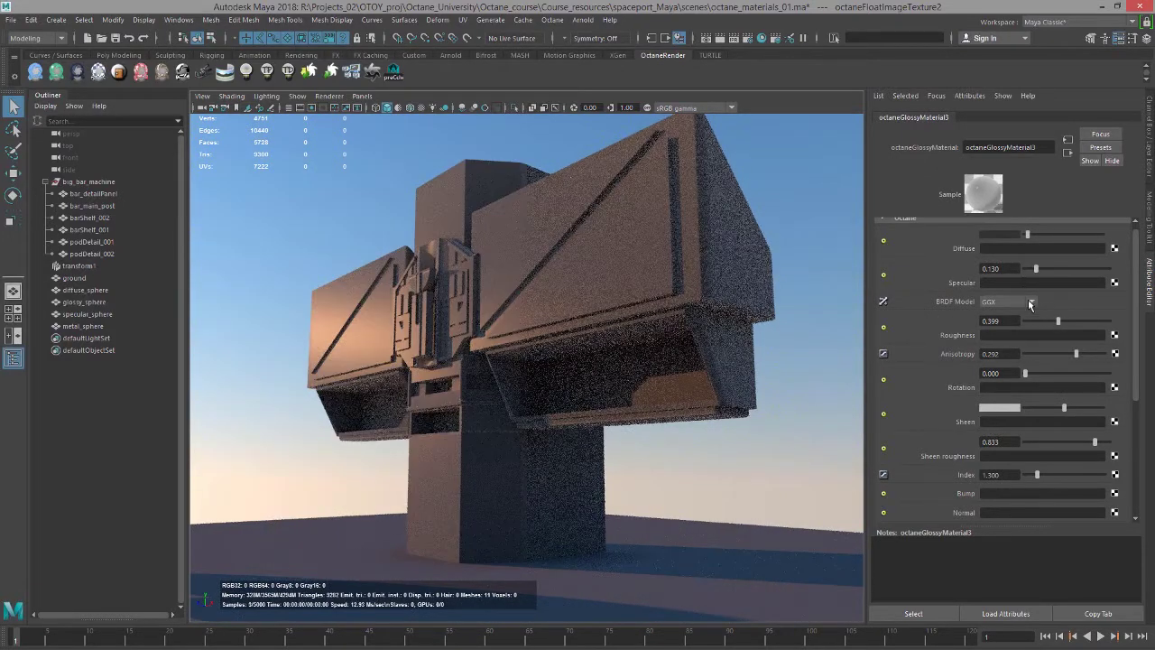
{"action": "left_click_drag", "start_coordinate": [1035, 269], "coordinate": [1031, 271]}
{"action": "mouse_move", "coordinate": [678, 359]}
{"action": "left_mouse_down", "text": "alt"}
{"action": "mouse_move", "coordinate": [686, 375]}
{"action": "mouse_move", "coordinate": [675, 372]}
{"action": "left_mouse_up", "text": "alt"}
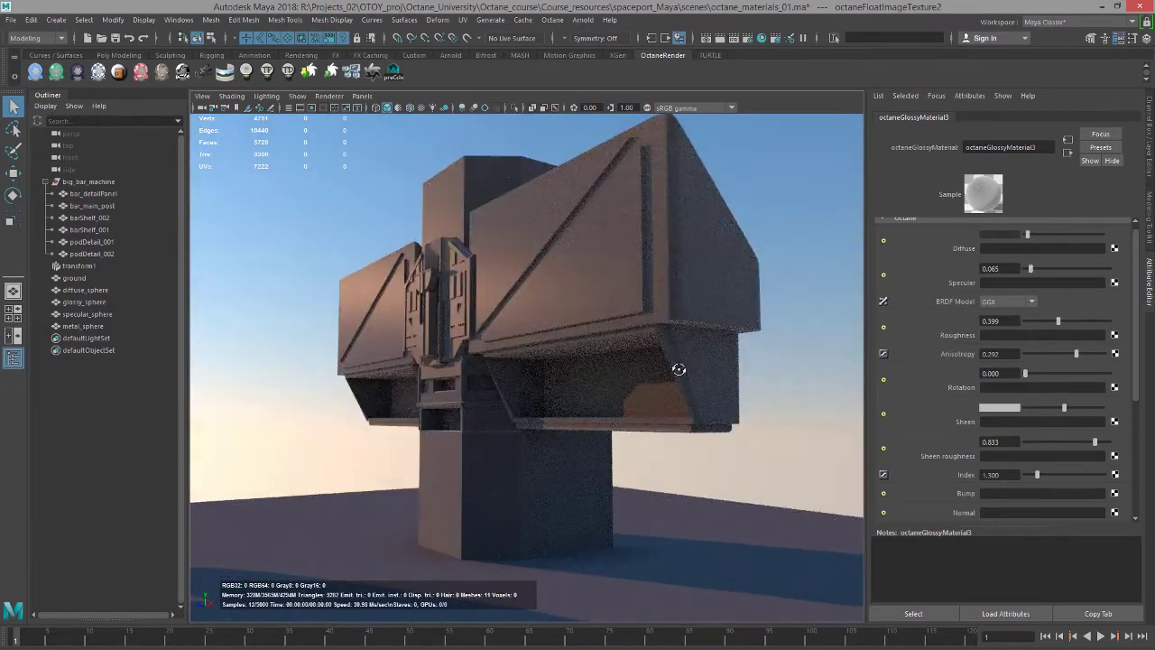
{"action": "left_click_drag", "start_coordinate": [1030, 269], "coordinate": [1027, 269]}
{"action": "left_click_drag", "start_coordinate": [672, 353], "coordinate": [611, 305], "text": "alt"}
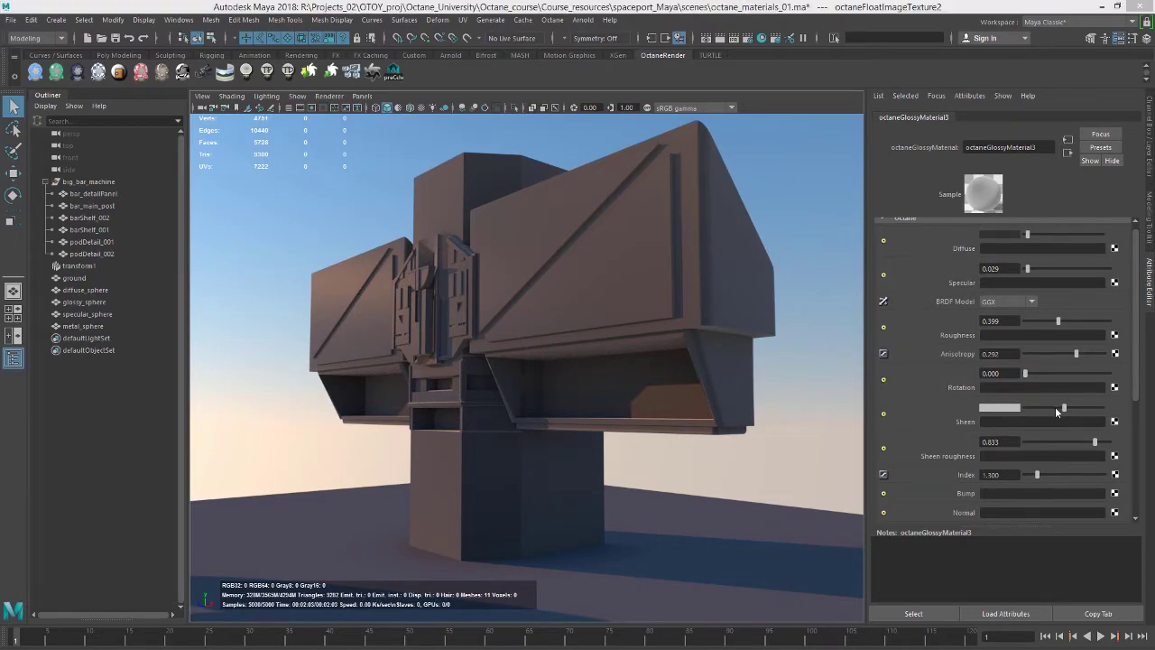
- Turn the sheen colour back to black and lower roughness to 0.188
{"action": "left_click_drag", "start_coordinate": [1055, 406], "coordinate": [997, 411]}
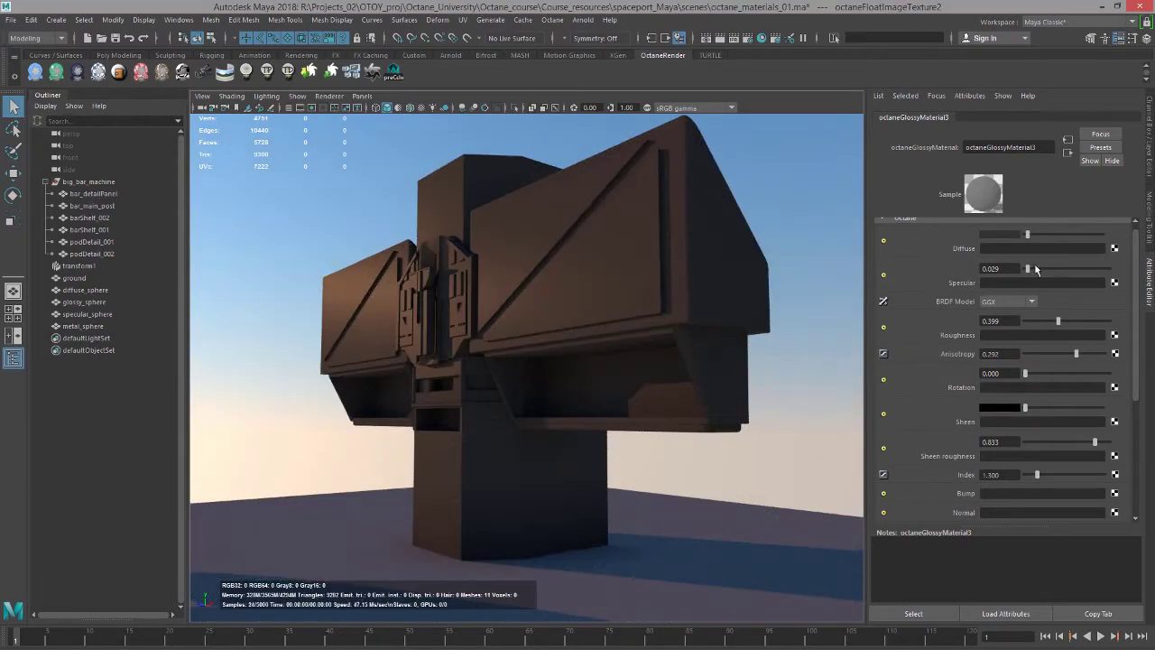
{"action": "left_click_drag", "start_coordinate": [1064, 321], "coordinate": [1040, 322]}
{"action": "left_click_drag", "start_coordinate": [595, 330], "coordinate": [627, 330], "text": "alt"}
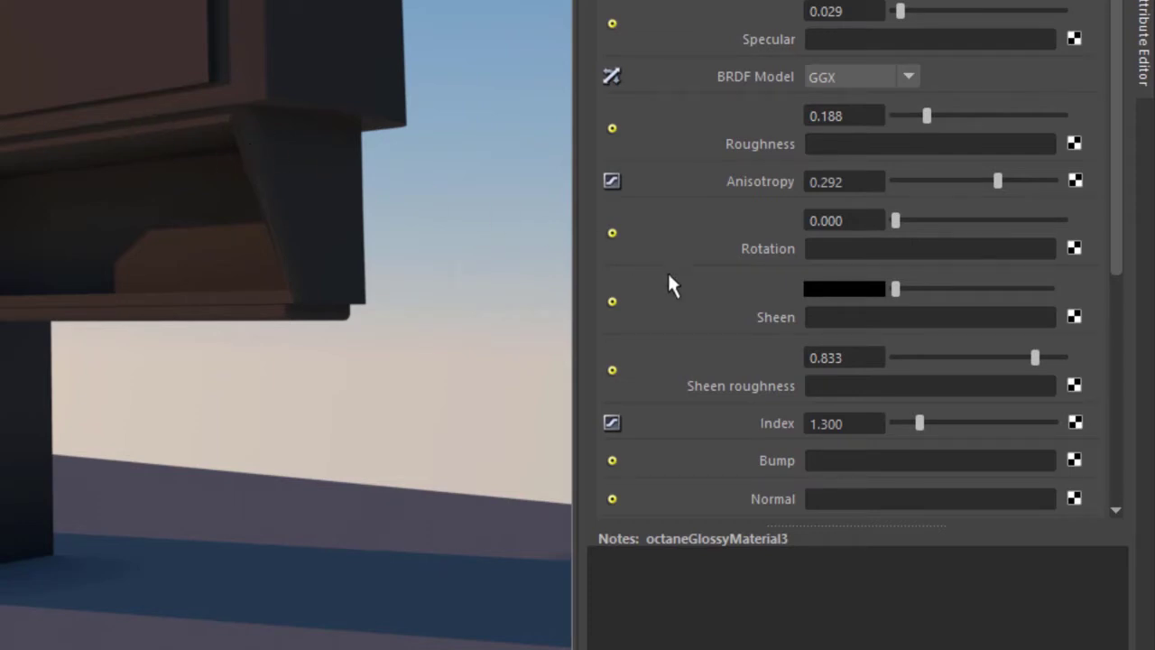
- Set the index to 1.000, roughness to 0 and specular to 0.993 for sharp gloss
{"action": "left_click", "coordinate": [844, 423]}
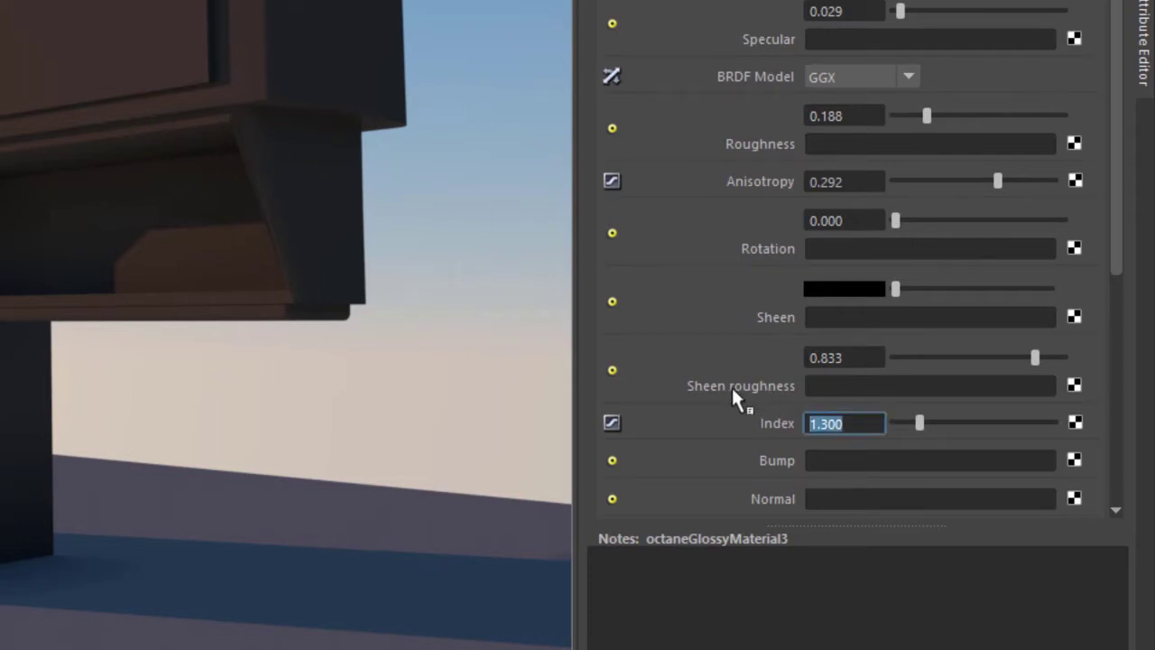
{"action": "type", "text": "1"}
{"action": "key", "text": "Return"}
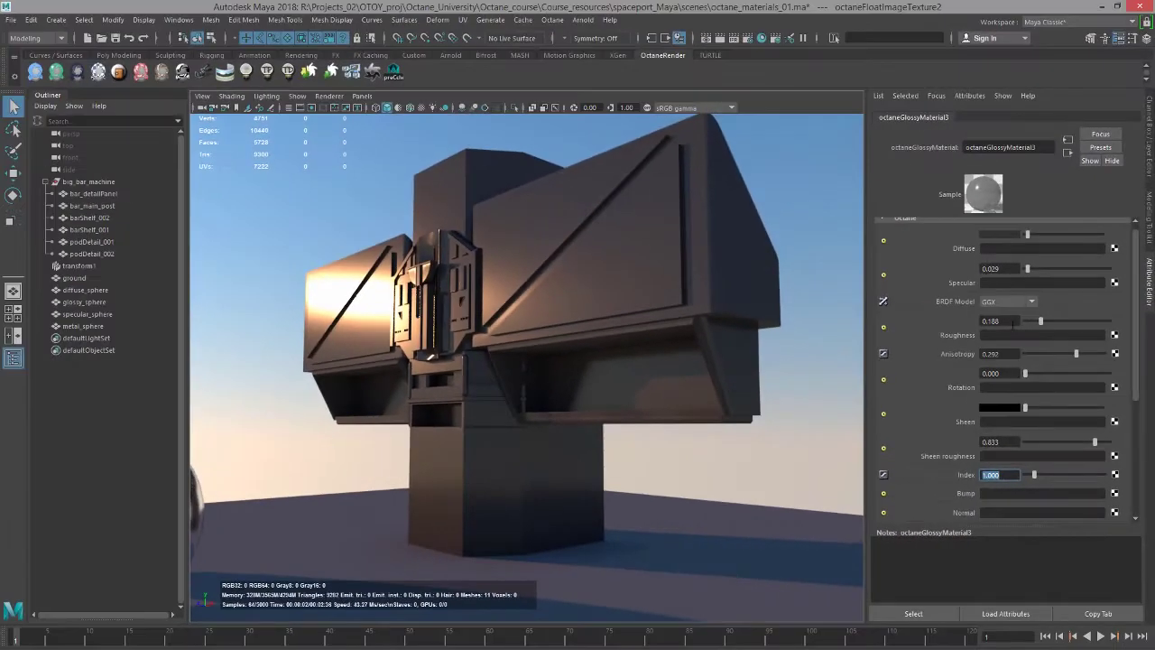
{"action": "left_click_drag", "start_coordinate": [1040, 321], "coordinate": [1021, 320]}
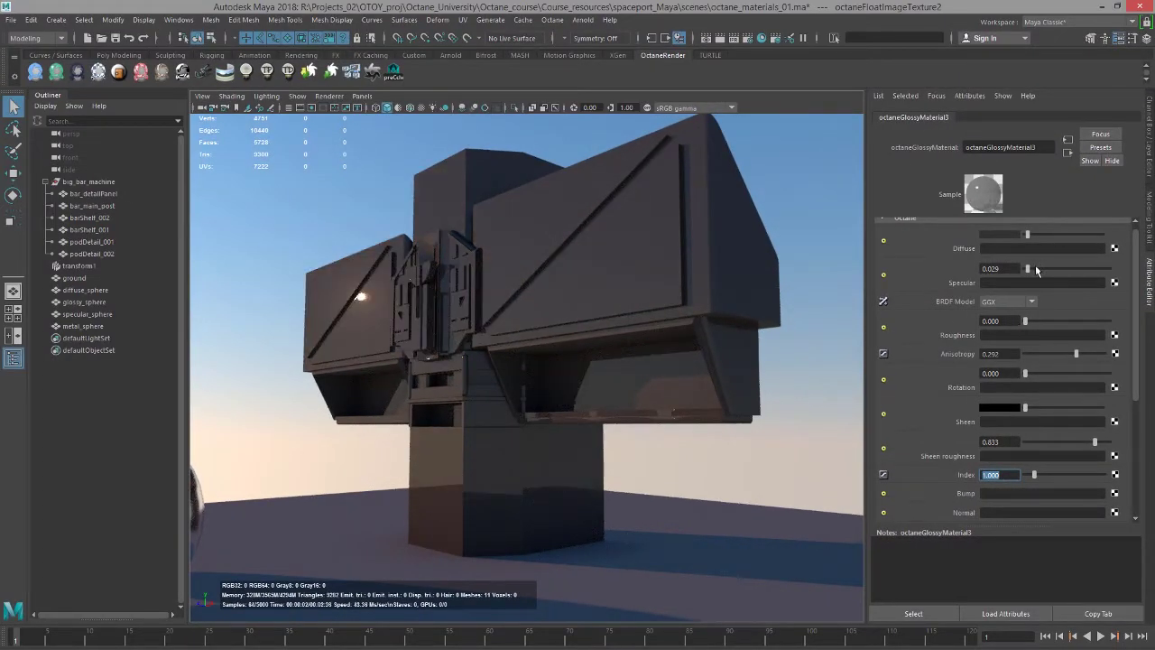
{"action": "left_click_drag", "start_coordinate": [1034, 268], "coordinate": [1102, 271]}
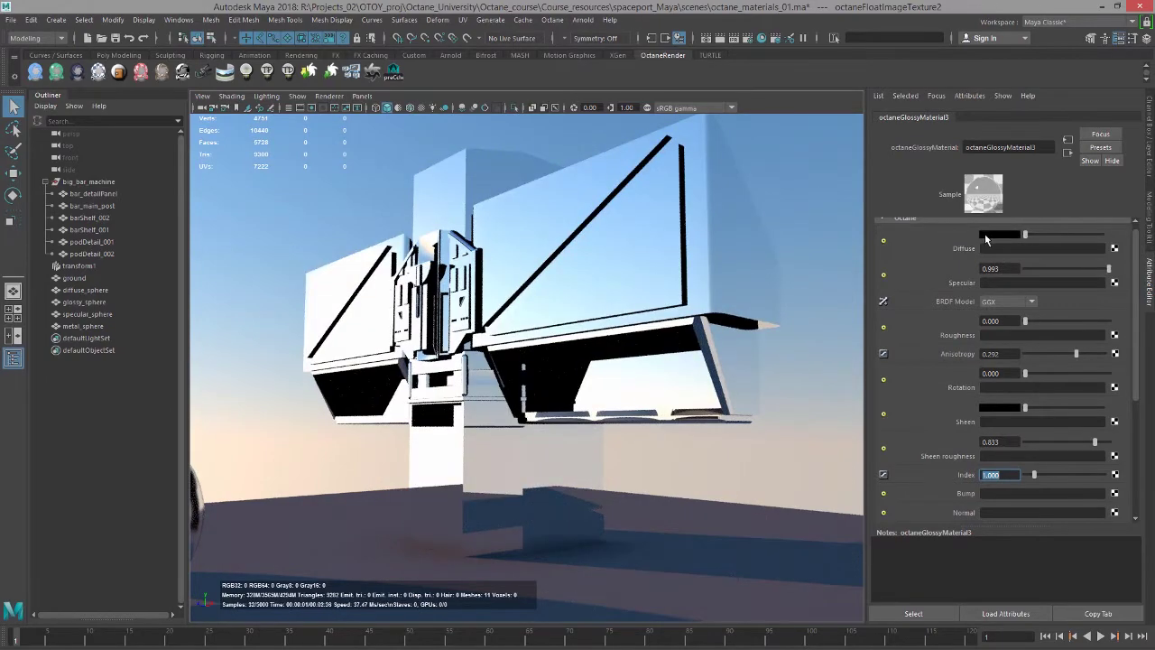
{"action": "left_click_drag", "start_coordinate": [623, 270], "coordinate": [598, 267], "text": "alt"}
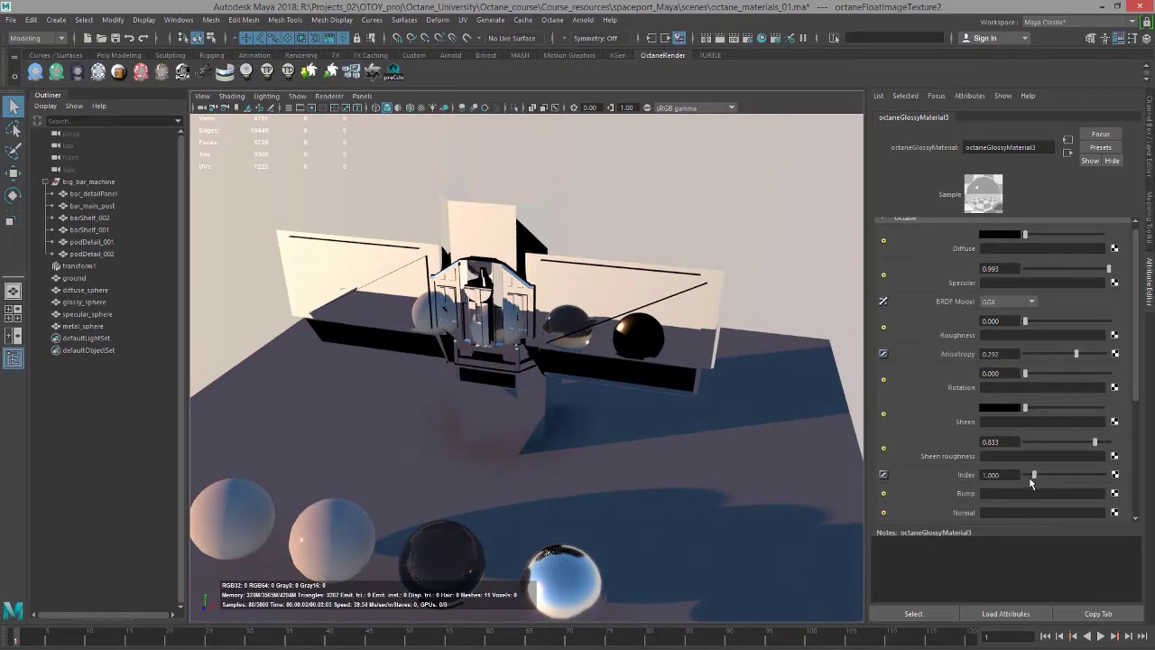
- Try an index of refraction of 1.010 and view the machine up close
{"action": "left_click_drag", "start_coordinate": [1034, 475], "coordinate": [1027, 475]}
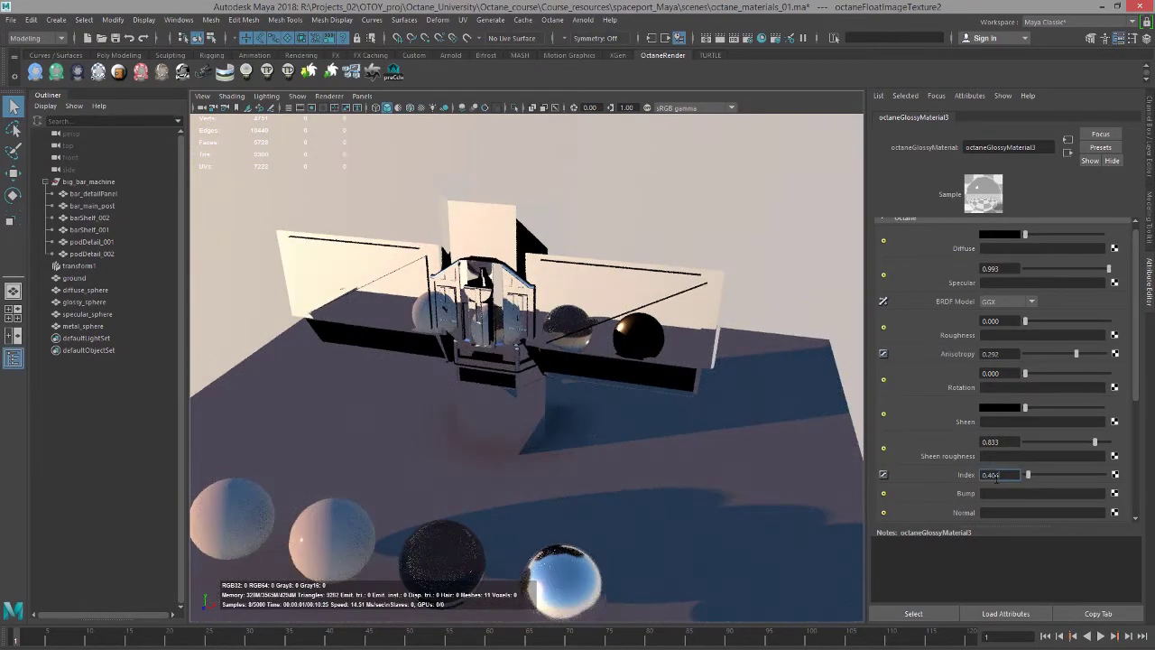
{"action": "key", "text": "BackSpace"}
{"action": "type", "text": "1.010"}
{"action": "key", "text": "Return"}
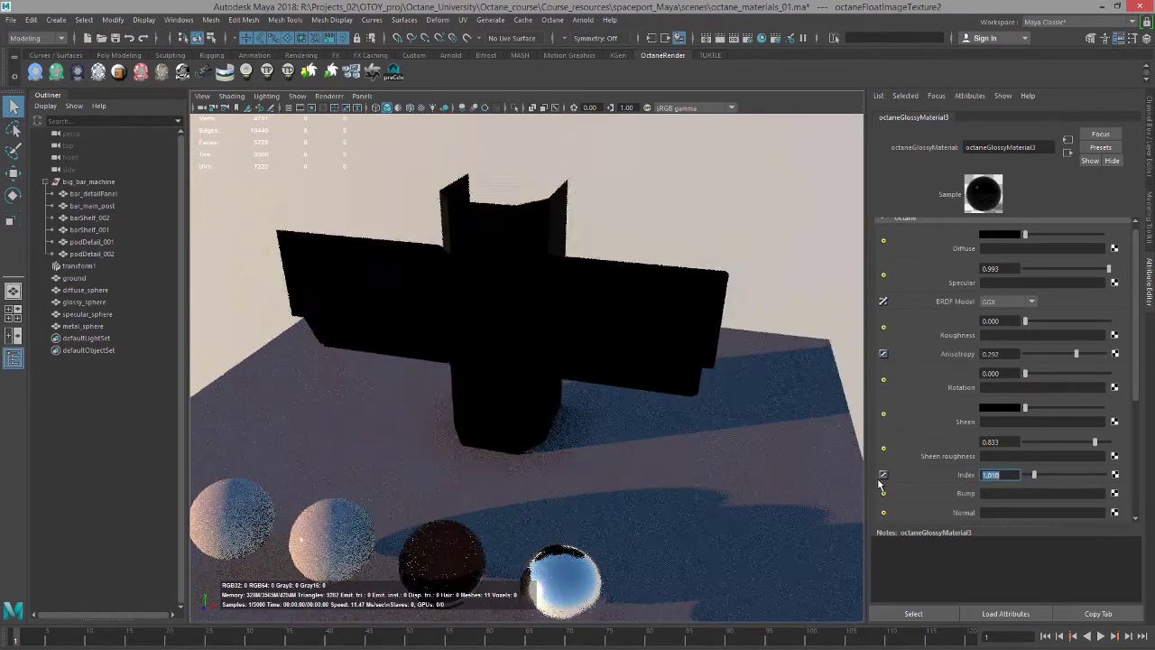
{"action": "left_click_drag", "start_coordinate": [466, 387], "coordinate": [508, 372], "text": "alt"}
{"action": "right_click_drag", "start_coordinate": [508, 371], "coordinate": [495, 407], "text": "alt"}
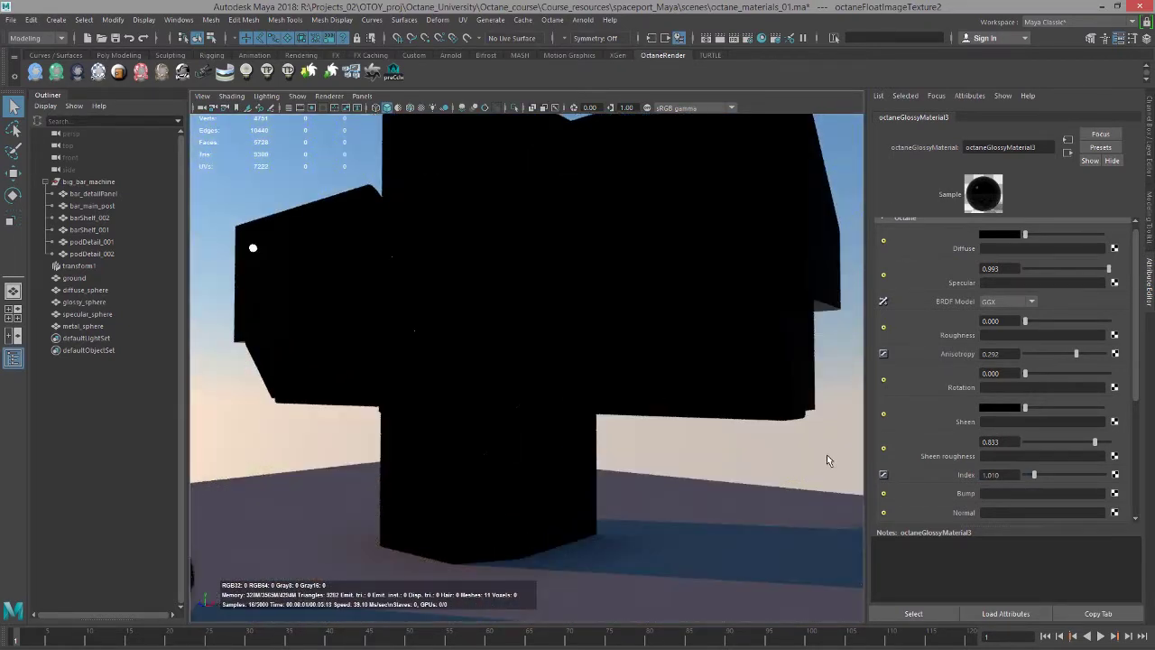
- Step the index through 1.1 and 1.2 to settle on 1.300, checking reflections
{"action": "double_click", "coordinate": [1009, 476]}
{"action": "type", "text": "1.1"}
{"action": "key", "text": "Return"}
{"action": "type", "text": "1.2"}
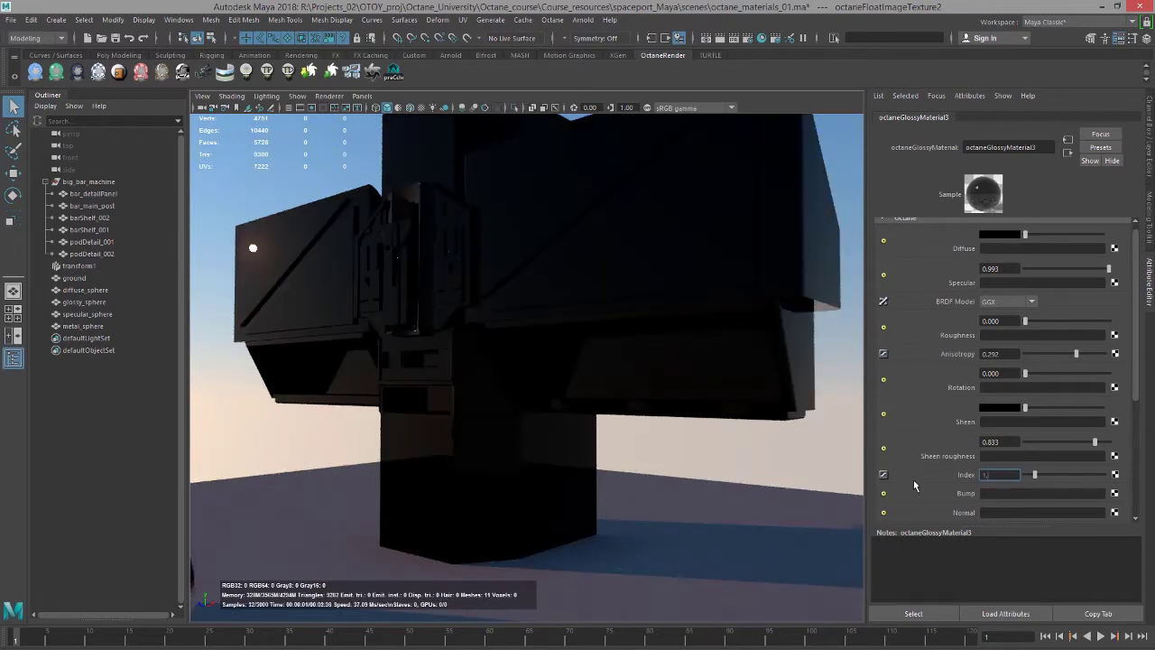
{"action": "key", "text": "Return"}
{"action": "type", "text": "1.2"}
{"action": "key", "text": "Return"}
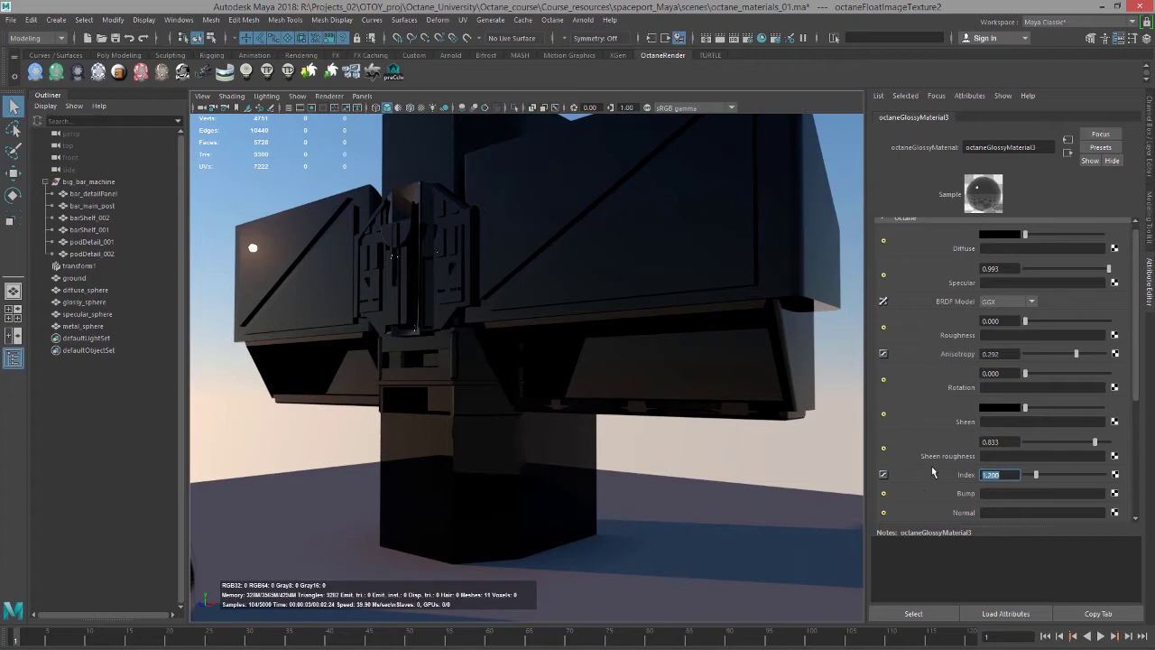
{"action": "type", "text": "1.3"}
{"action": "key", "text": "Return"}
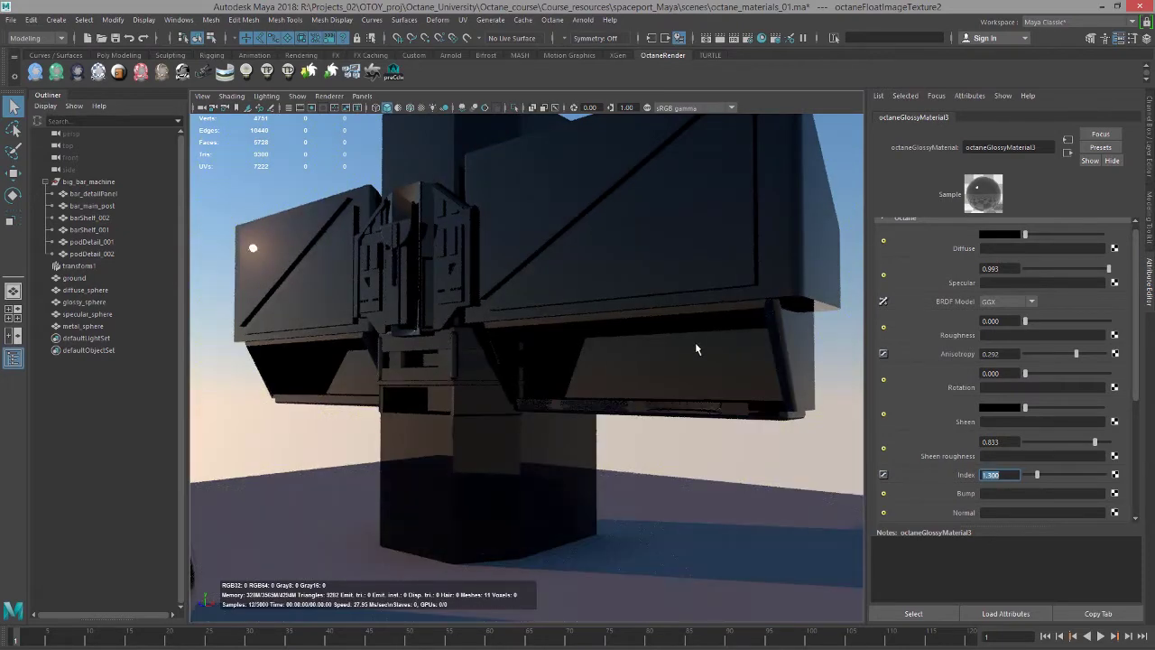
{"action": "right_click_drag", "start_coordinate": [647, 330], "coordinate": [598, 328], "text": "alt"}
{"action": "left_click_drag", "start_coordinate": [598, 328], "coordinate": [608, 323], "text": "alt"}
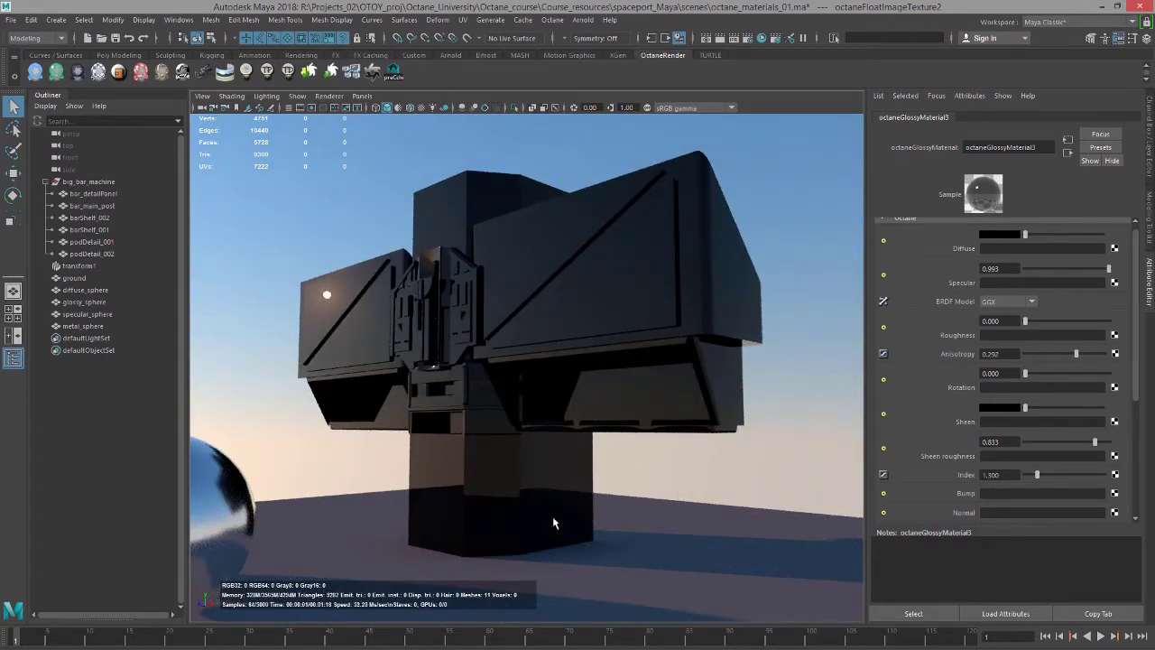
{"action": "left_click_drag", "start_coordinate": [0, 107], "coordinate": [483, 107]}
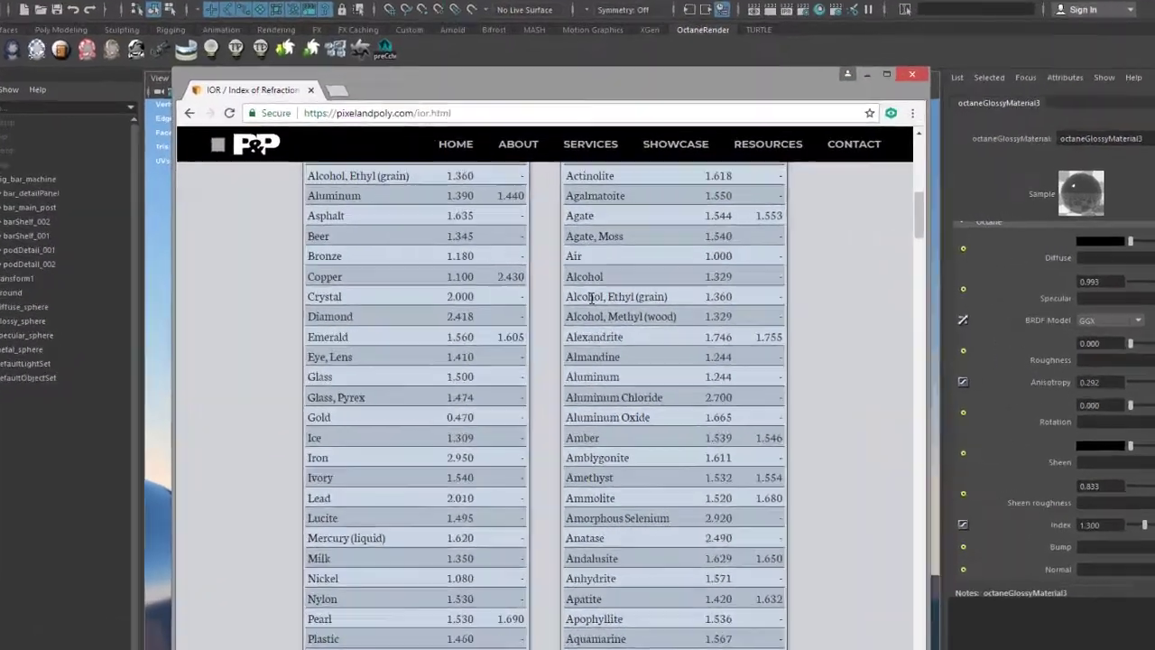
- Browse the pixelandpoly.com IOR table down to the J and K materials, then move the browser aside
{"action": "scroll", "coordinate": [573, 303], "scroll_direction": "up", "scroll_amount": 5}
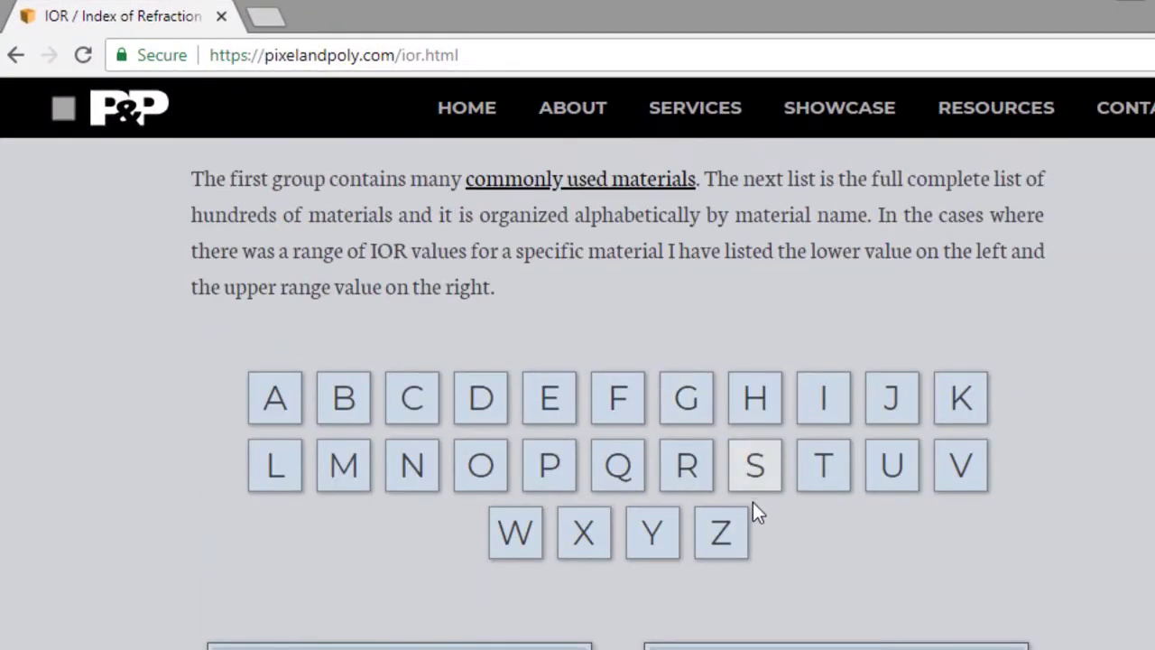
{"action": "scroll", "coordinate": [694, 646], "scroll_direction": "down", "scroll_amount": 5}
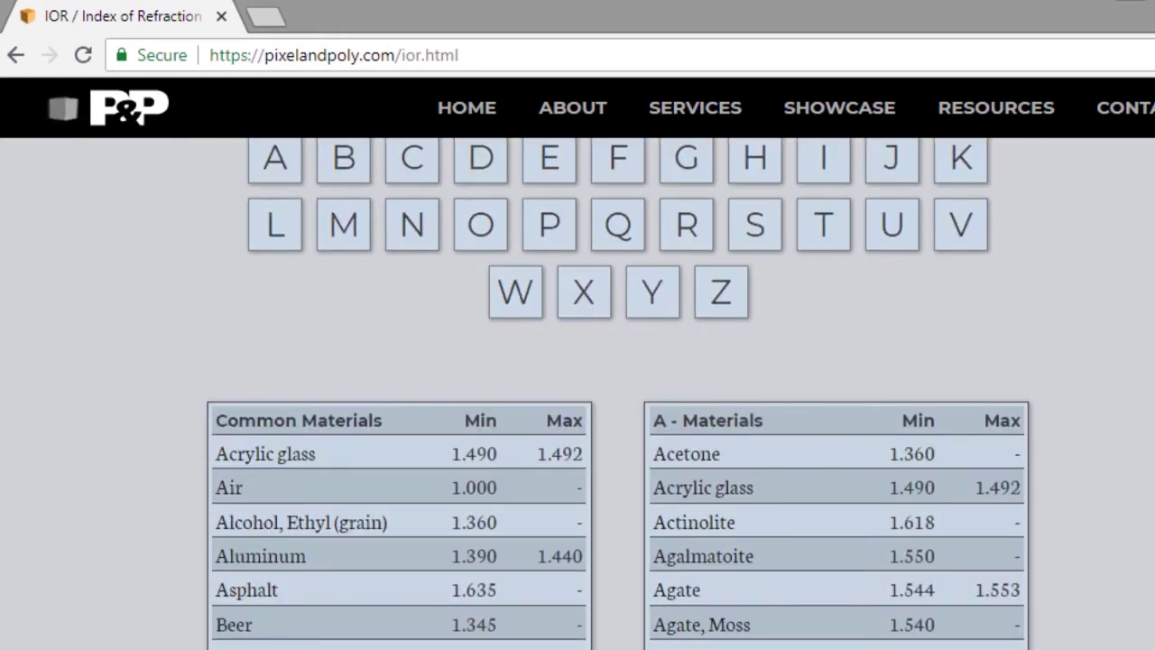
{"action": "scroll", "coordinate": [577, 393], "scroll_direction": "down", "scroll_amount": 9}
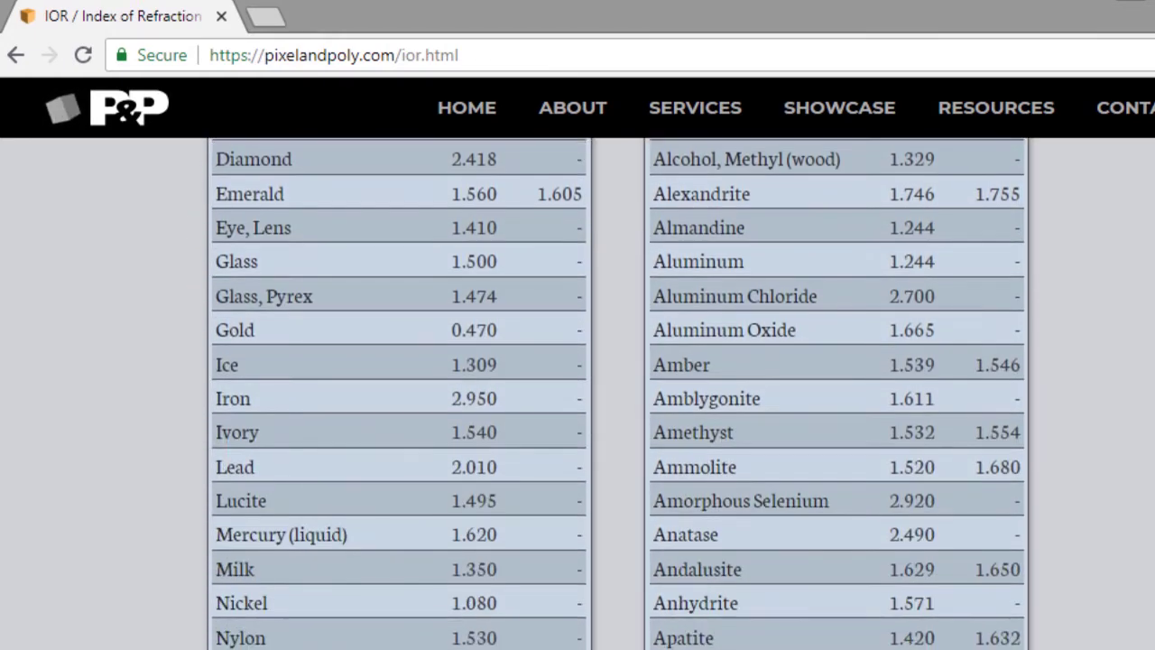
{"action": "scroll", "coordinate": [578, 393], "scroll_direction": "down", "scroll_amount": 2}
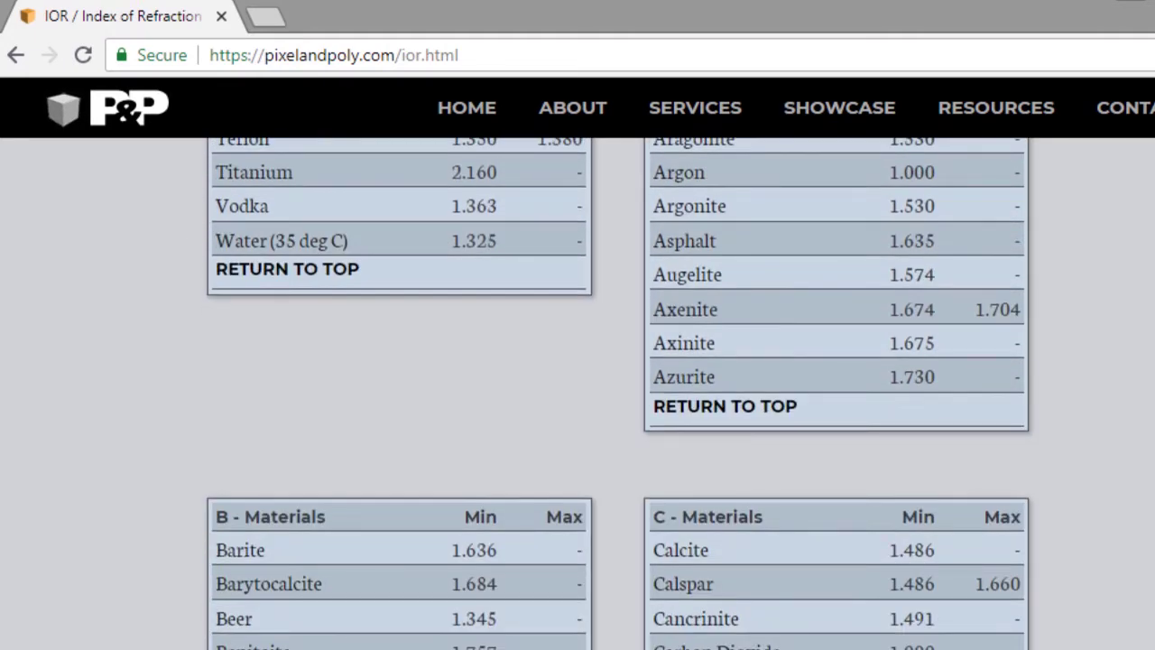
{"action": "scroll", "coordinate": [578, 393], "scroll_direction": "down", "scroll_amount": 5}
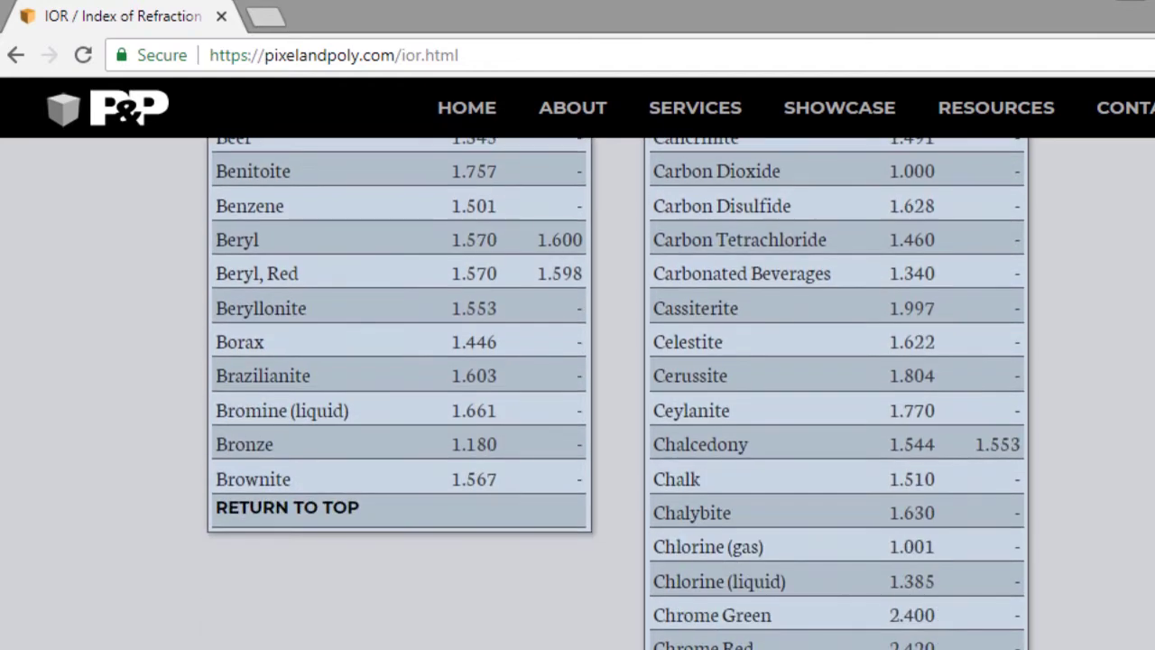
{"action": "scroll", "coordinate": [577, 393], "scroll_direction": "down", "scroll_amount": 4}
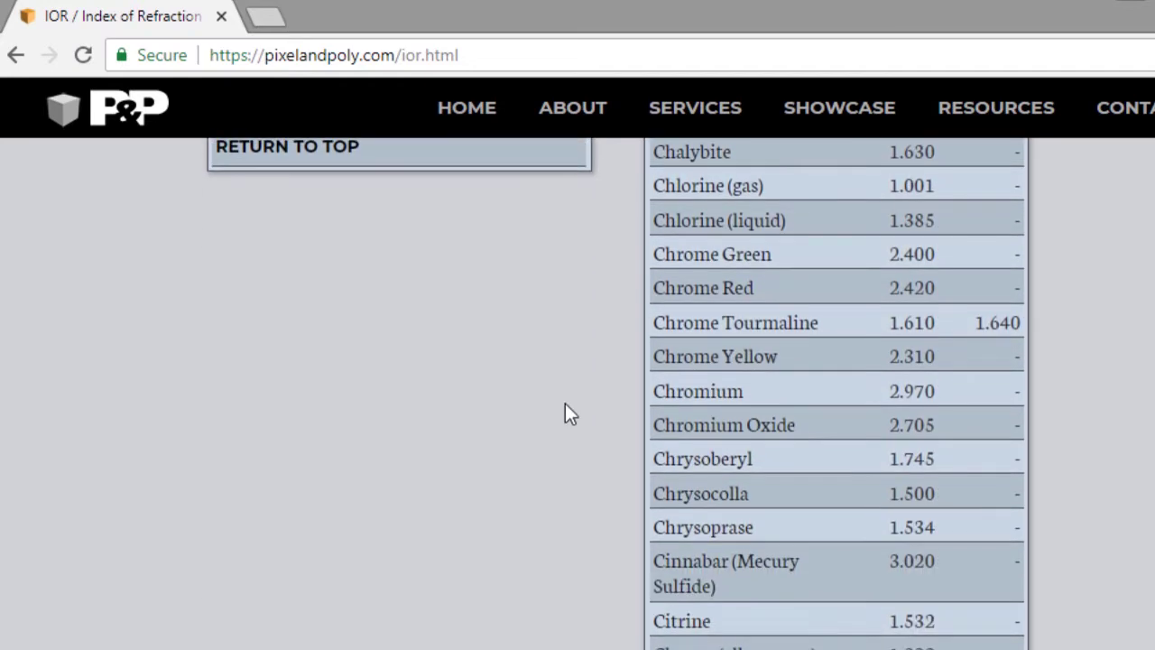
{"action": "scroll", "coordinate": [587, 413], "scroll_direction": "up", "scroll_amount": 15}
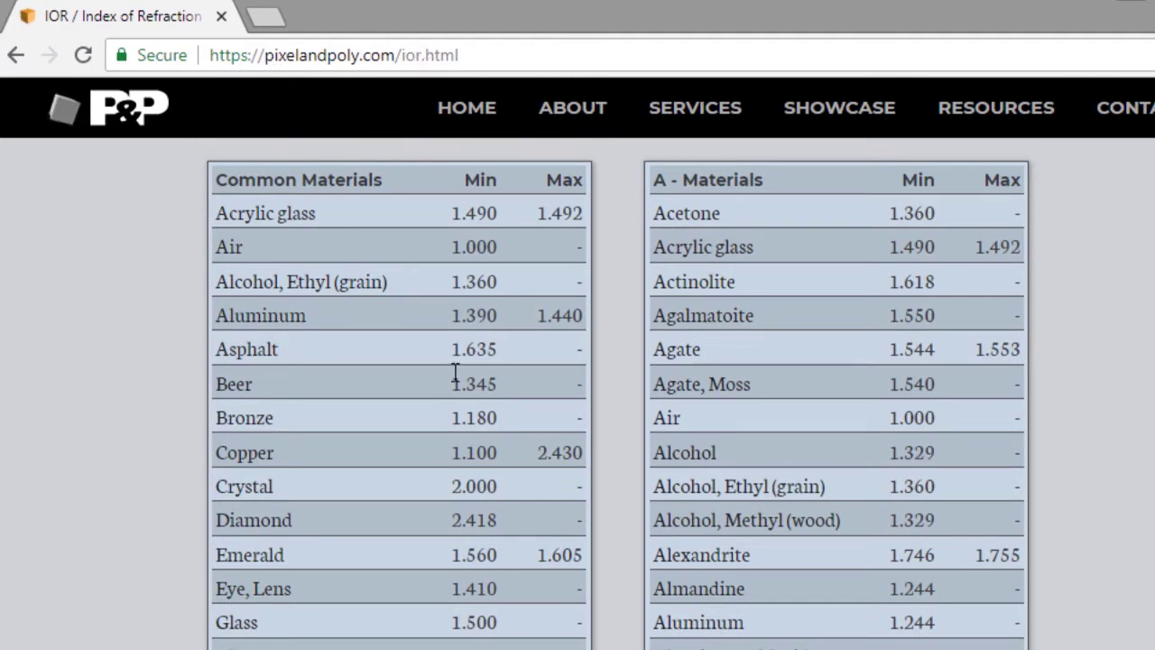
{"action": "scroll", "coordinate": [462, 448], "scroll_direction": "up", "scroll_amount": 6}
{"action": "scroll", "coordinate": [463, 448], "scroll_direction": "down", "scroll_amount": 4}
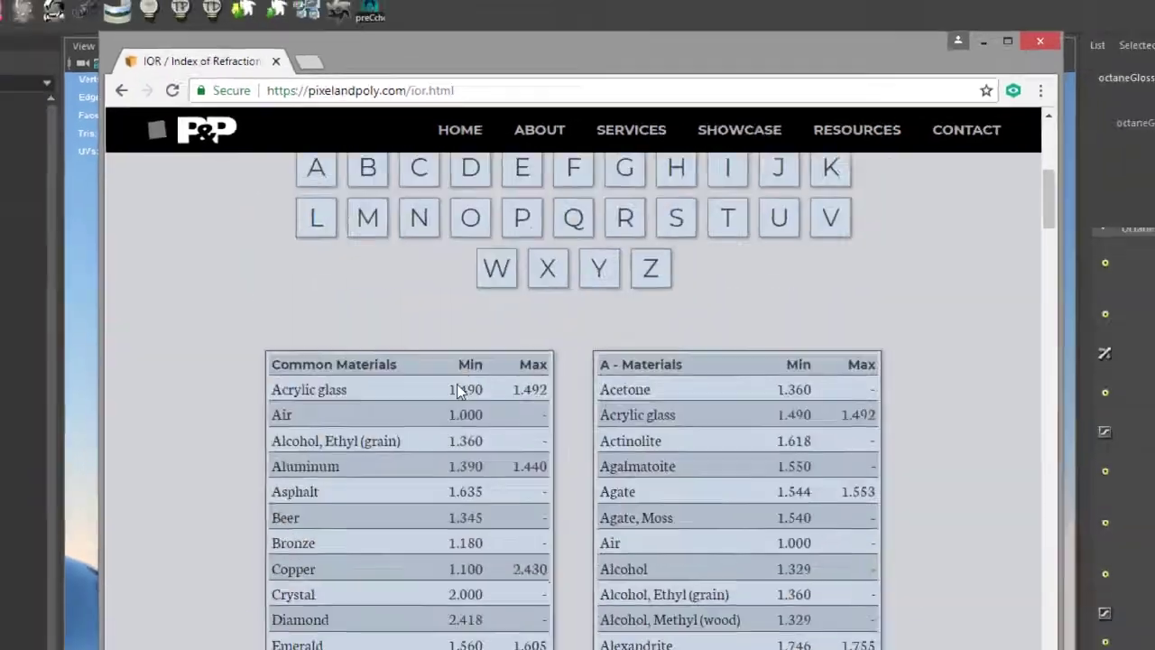
{"action": "scroll", "coordinate": [457, 383], "scroll_direction": "down", "scroll_amount": 10}
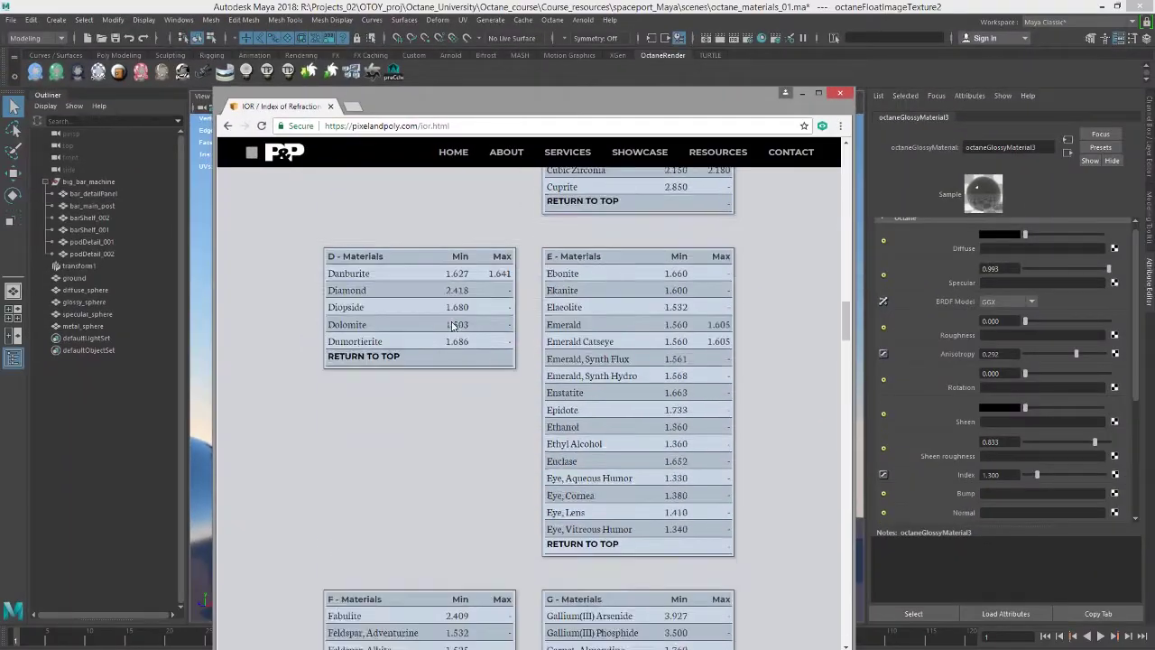
{"action": "scroll", "coordinate": [452, 326], "scroll_direction": "down", "scroll_amount": 10}
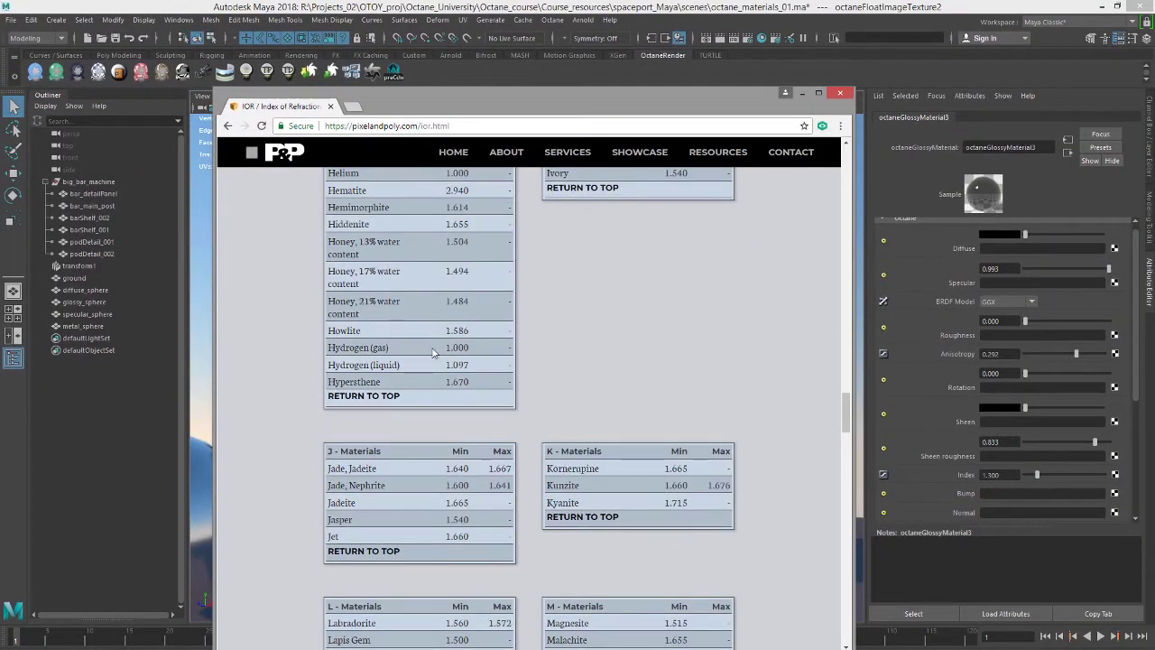
{"action": "scroll", "coordinate": [432, 354], "scroll_direction": "down", "scroll_amount": 2}
{"action": "left_click_drag", "start_coordinate": [583, 105], "coordinate": [256, 259]}
- Close the IOR reference browser and switch the Octane render kernel to Path Trace
{"action": "left_click", "coordinate": [475, 251]}
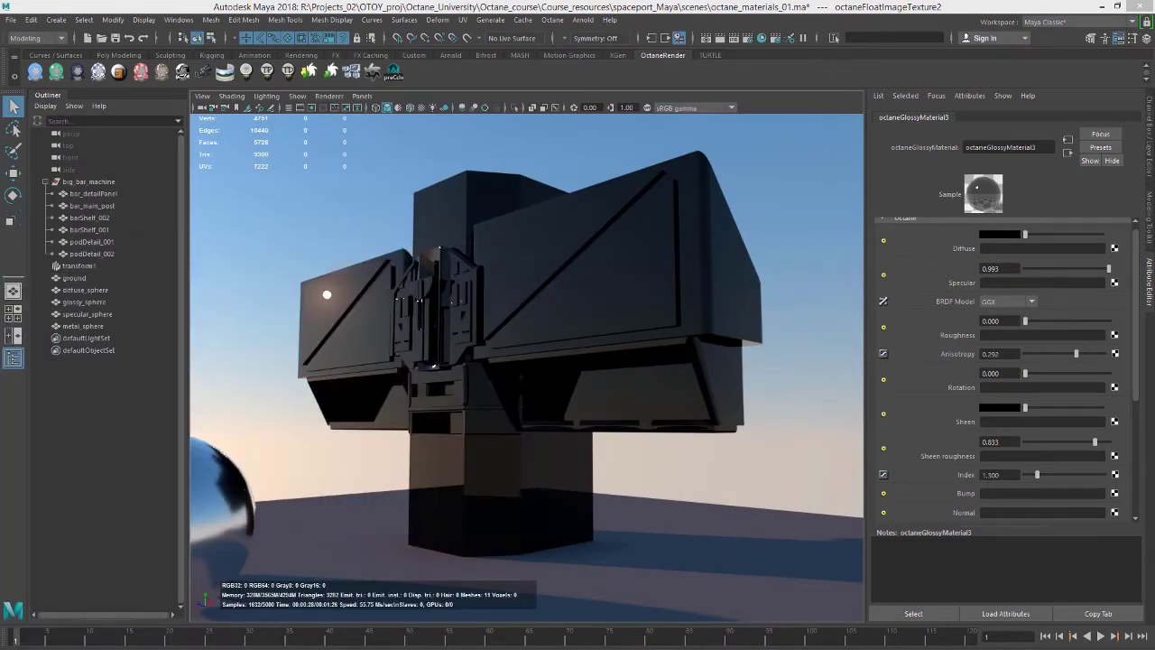
{"action": "left_click_drag", "start_coordinate": [280, 434], "coordinate": [423, 109]}
{"action": "left_click", "coordinate": [614, 291]}
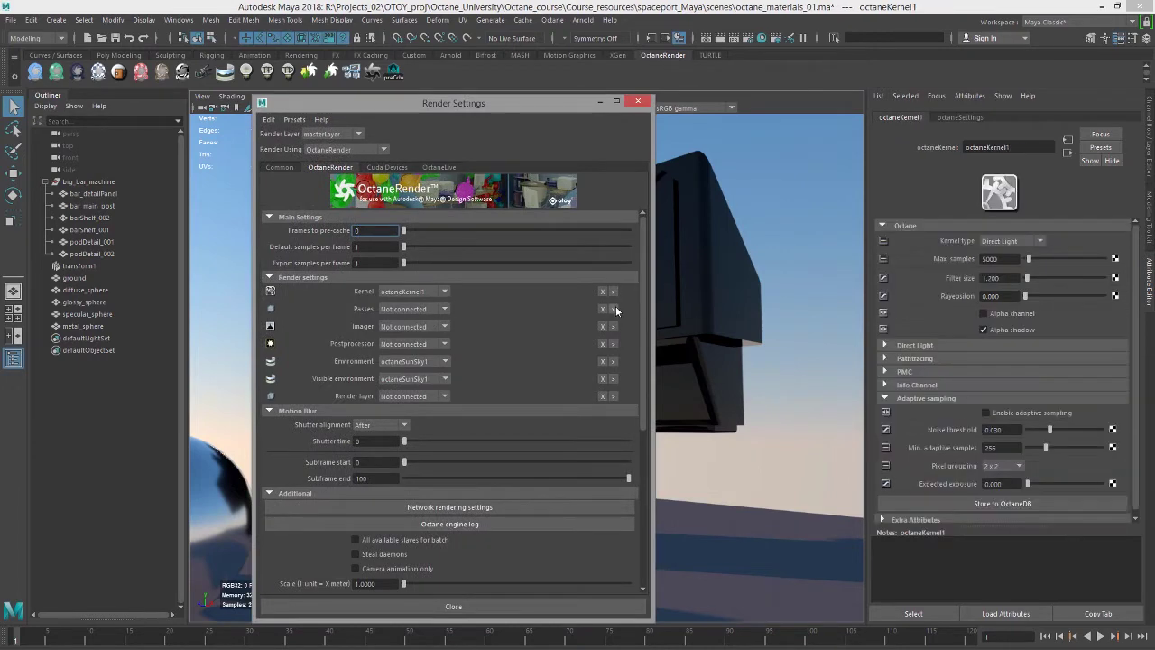
{"action": "left_click", "coordinate": [1010, 241]}
{"action": "left_click", "coordinate": [1001, 267]}
- Try the Direct Light kernel, then return the kernel to Path Trace
{"action": "mouse_move", "coordinate": [332, 96]}
{"action": "left_mouse_down"}
{"action": "mouse_move", "coordinate": [224, 116]}
{"action": "mouse_move", "coordinate": [42, 341]}
{"action": "mouse_move", "coordinate": [9, 642]}
{"action": "left_mouse_up"}
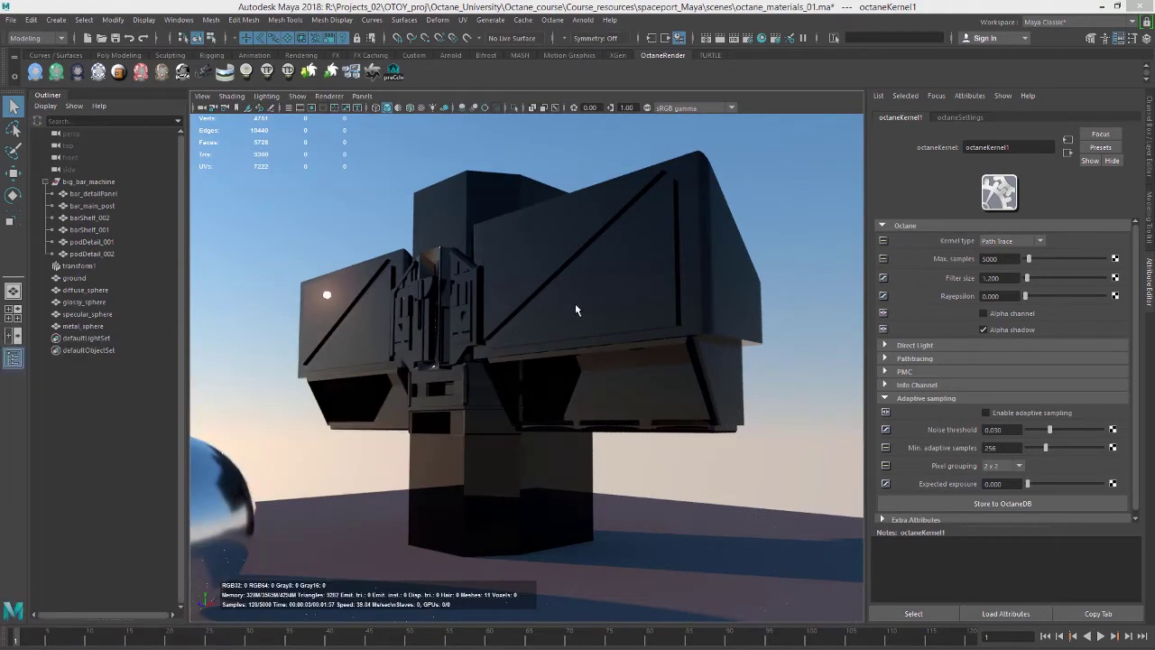
{"action": "left_click", "coordinate": [1011, 240]}
{"action": "left_click", "coordinate": [1001, 253]}
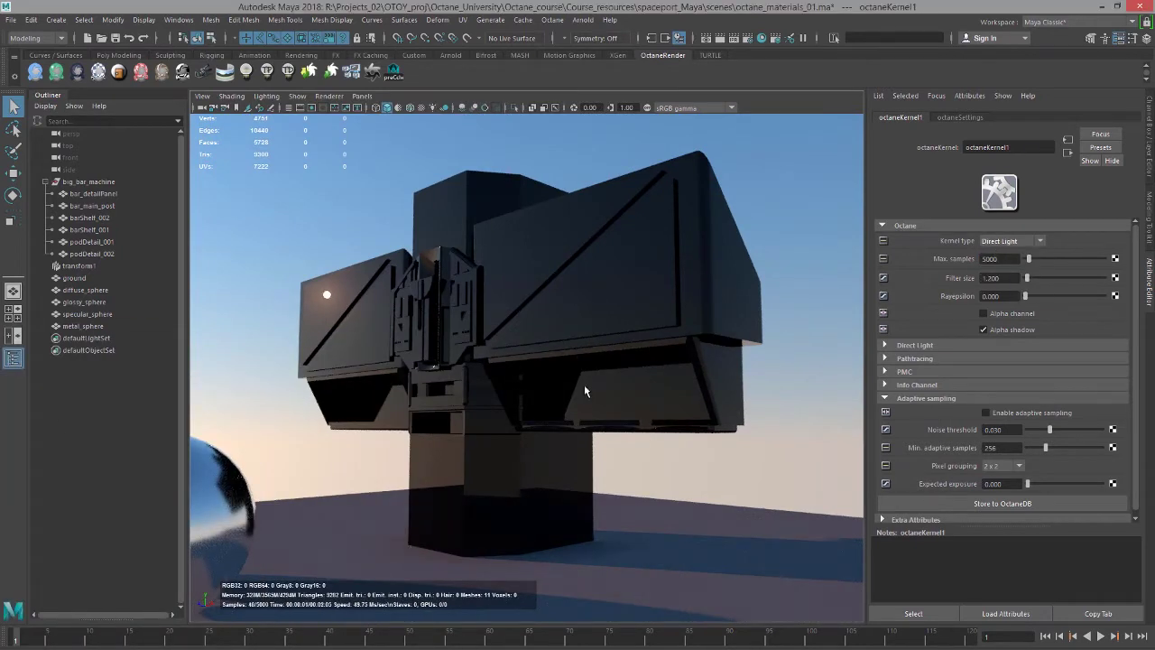
{"action": "left_click", "coordinate": [1004, 242]}
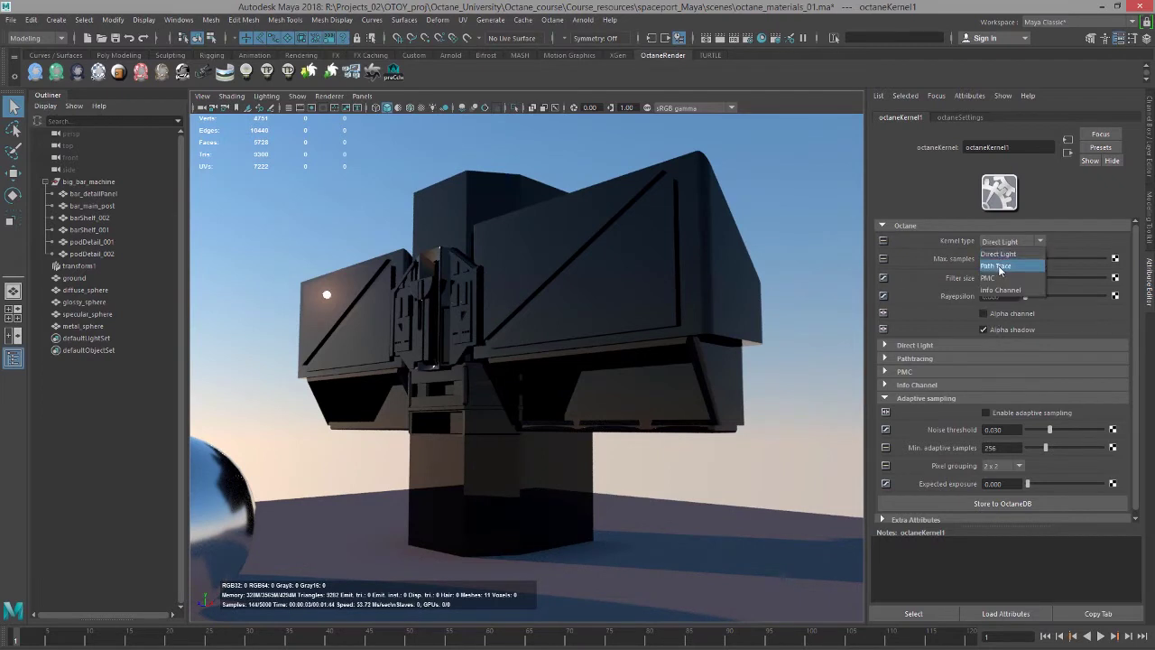
{"action": "left_click", "coordinate": [998, 266]}
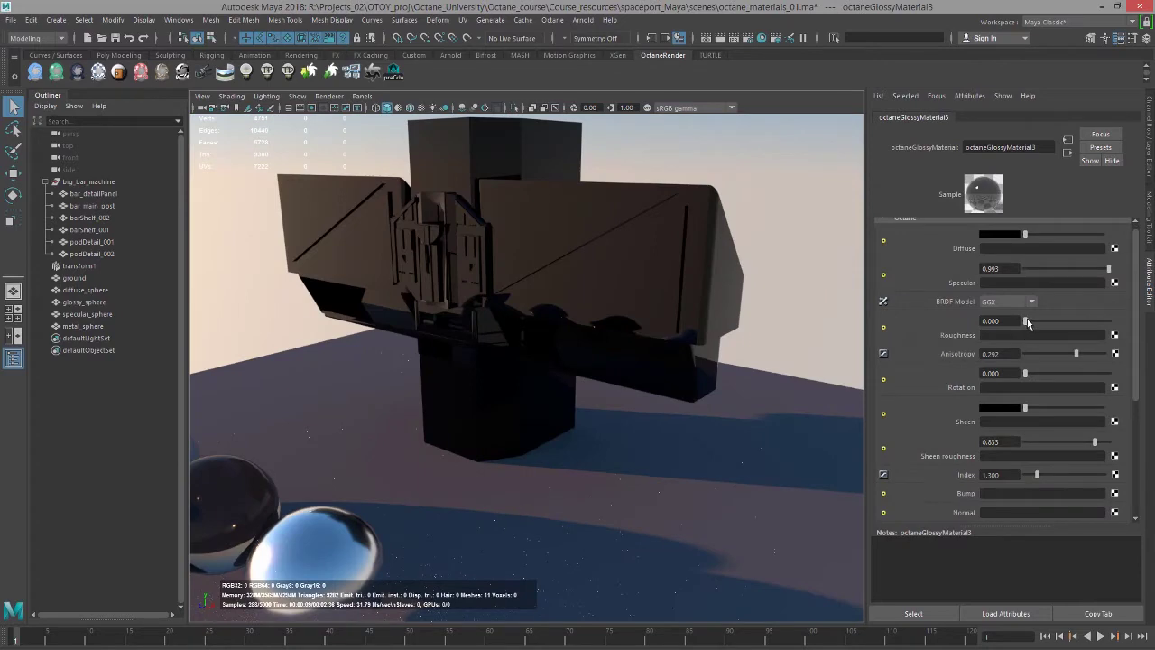
- Raise the glossy material's roughness to 0.246 and set its index to 1.8
{"action": "left_click_drag", "start_coordinate": [1027, 323], "coordinate": [1039, 327]}
{"action": "left_click_drag", "start_coordinate": [1039, 327], "coordinate": [1040, 325]}
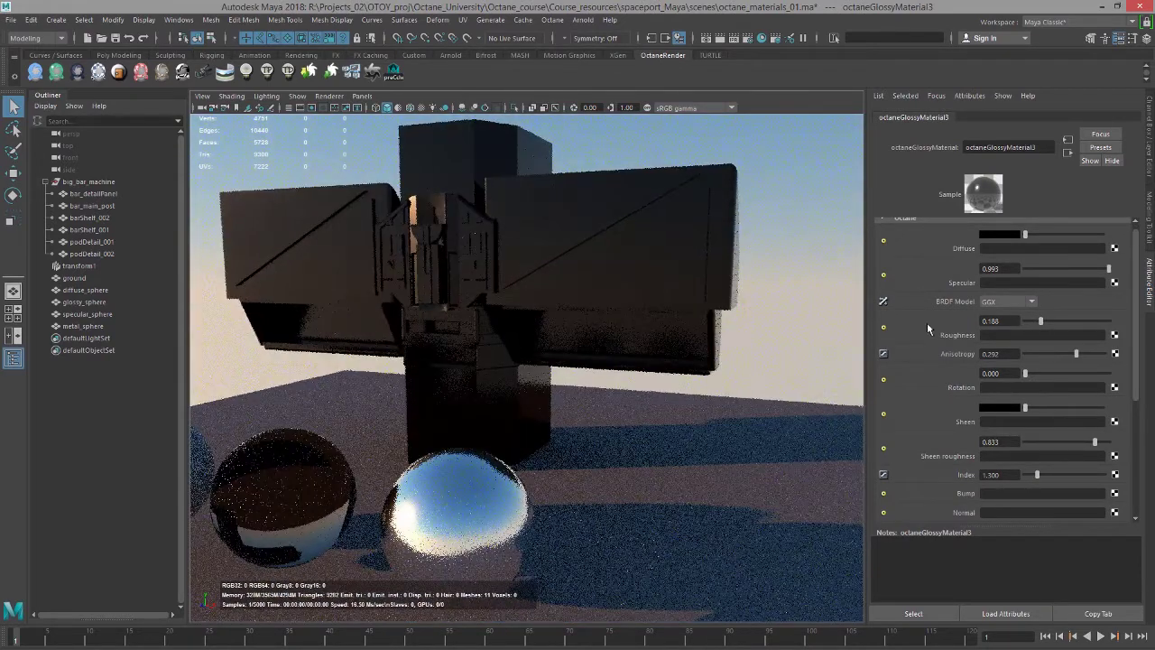
{"action": "left_click_drag", "start_coordinate": [1041, 321], "coordinate": [1045, 321]}
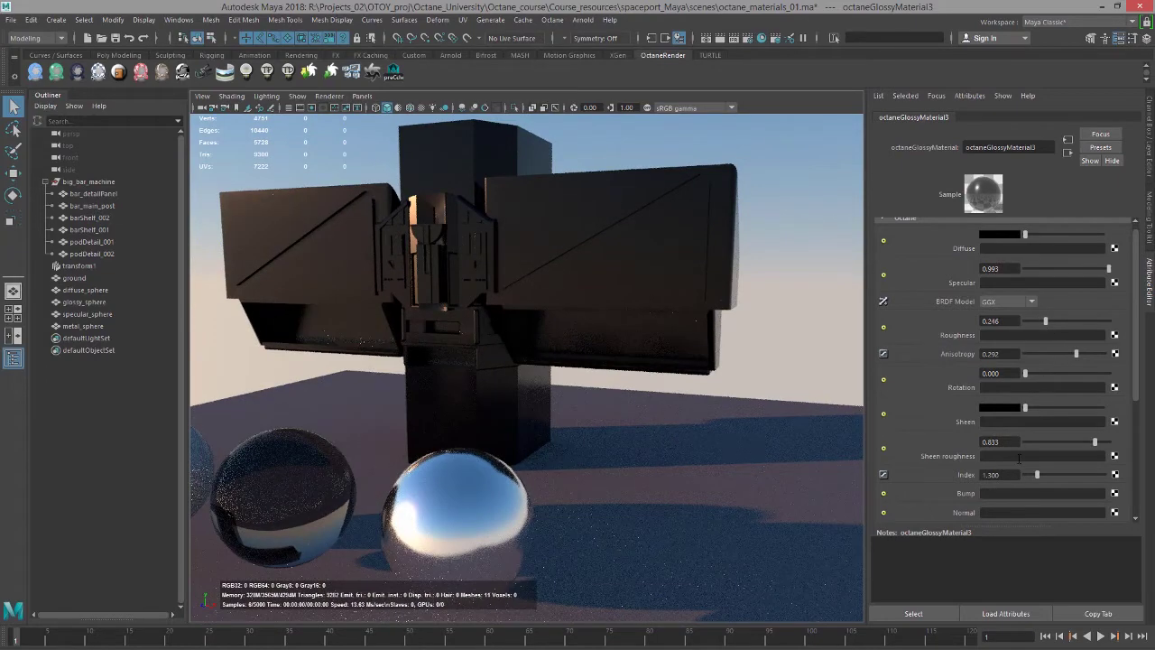
{"action": "left_click", "coordinate": [997, 475]}
{"action": "type", "text": "1.8"}
{"action": "key", "text": "Return"}
- Set the glossy material's anisotropy to 0.631 and rotation to 0.283
{"action": "left_click_drag", "start_coordinate": [685, 425], "coordinate": [671, 394], "text": "alt"}
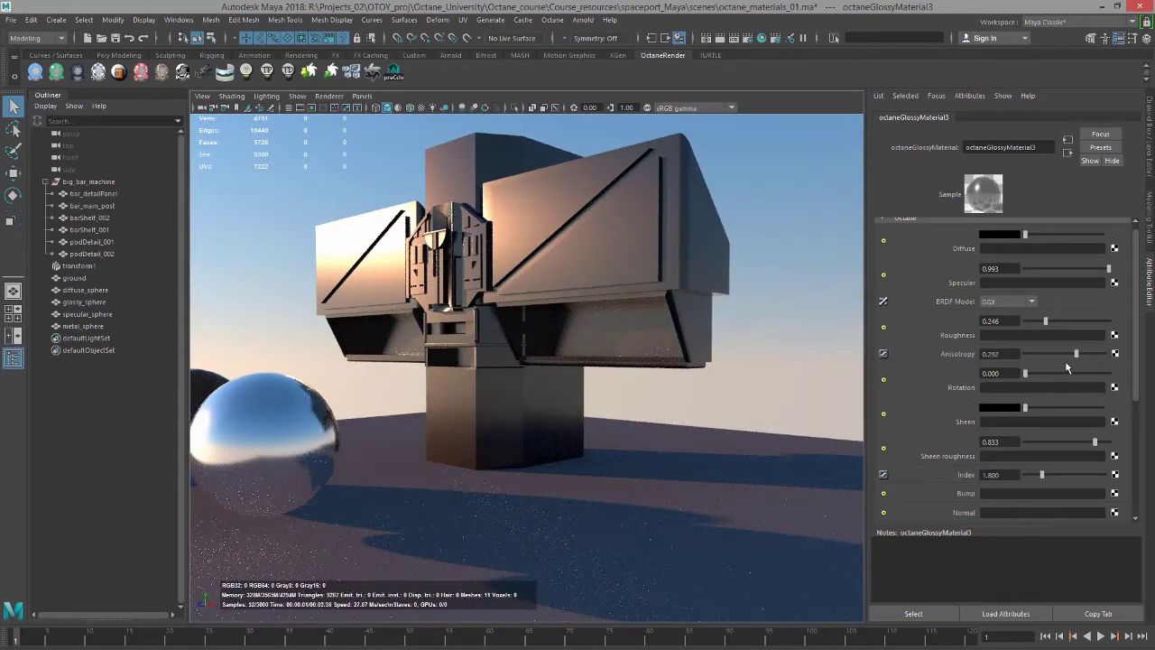
{"action": "left_click_drag", "start_coordinate": [1072, 355], "coordinate": [1082, 354]}
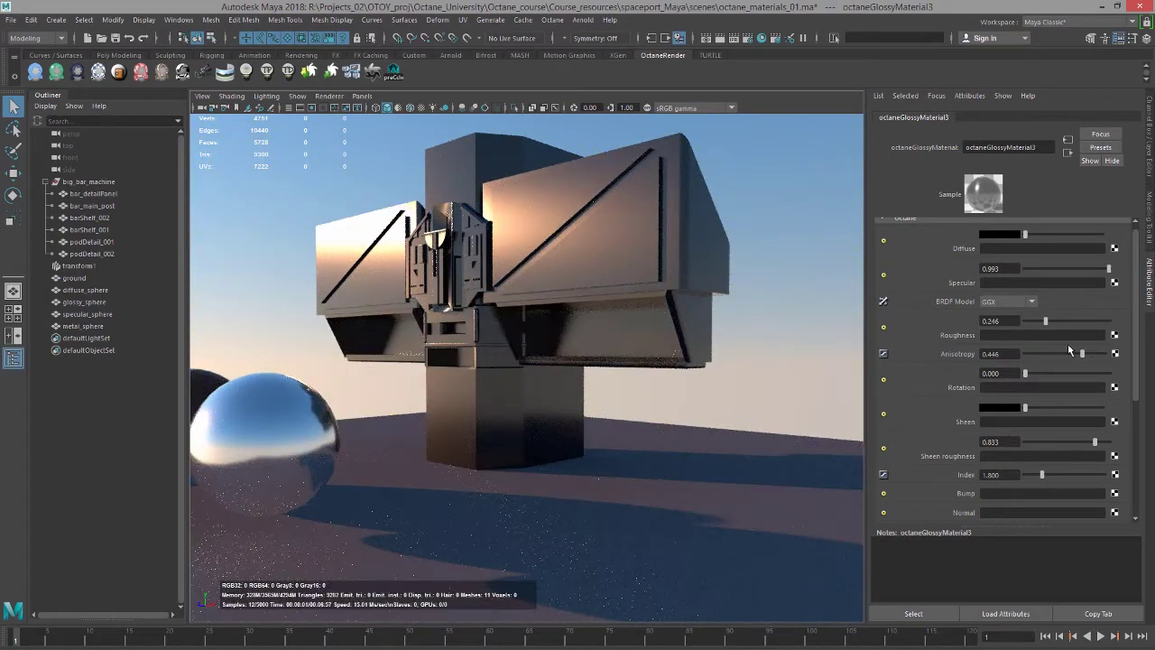
{"action": "left_click_drag", "start_coordinate": [1082, 355], "coordinate": [1088, 353]}
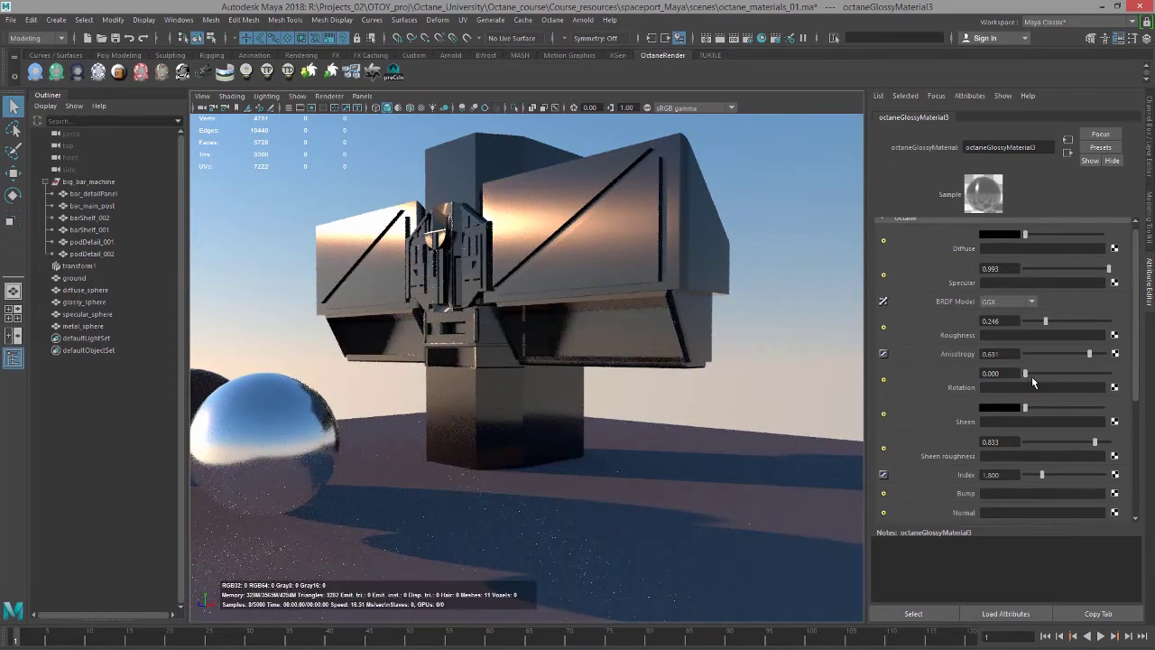
{"action": "mouse_move", "coordinate": [1027, 375]}
{"action": "left_mouse_down"}
{"action": "mouse_move", "coordinate": [1070, 374]}
{"action": "mouse_move", "coordinate": [1049, 379]}
{"action": "left_mouse_up"}
{"action": "left_click_drag", "start_coordinate": [587, 253], "coordinate": [498, 256], "text": "alt"}
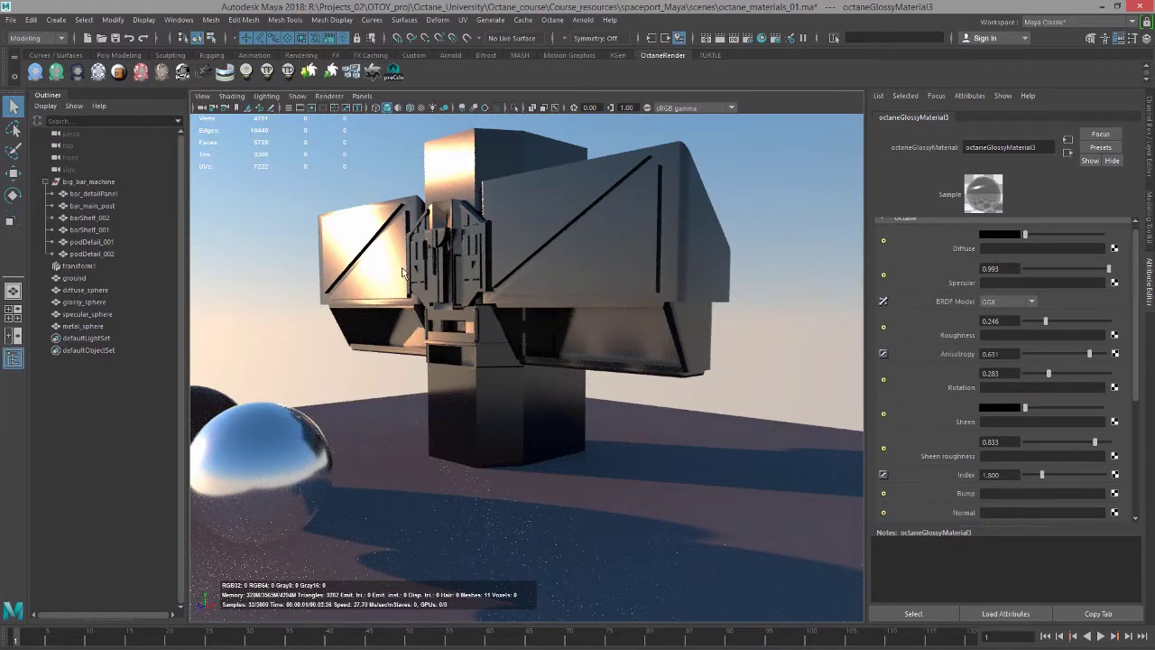
{"action": "left_click_drag", "start_coordinate": [417, 274], "coordinate": [595, 314], "text": "alt"}
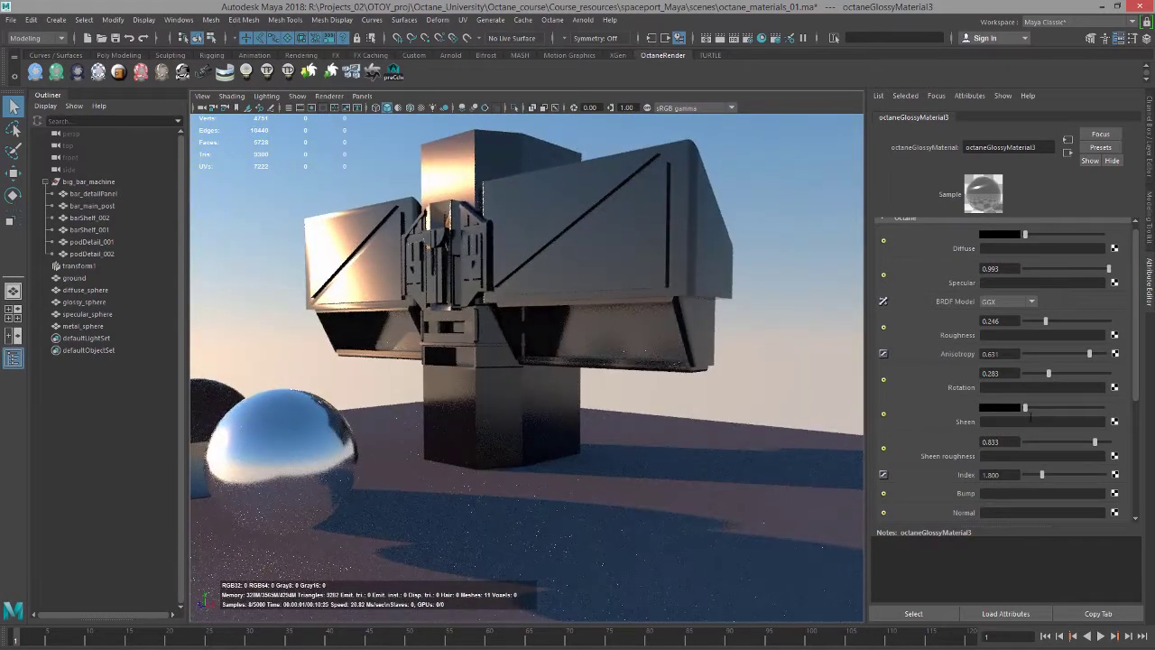
{"action": "scroll", "coordinate": [1128, 424], "scroll_direction": "down", "scroll_amount": 3}
{"action": "scroll", "coordinate": [1126, 440], "scroll_direction": "down", "scroll_amount": 2}
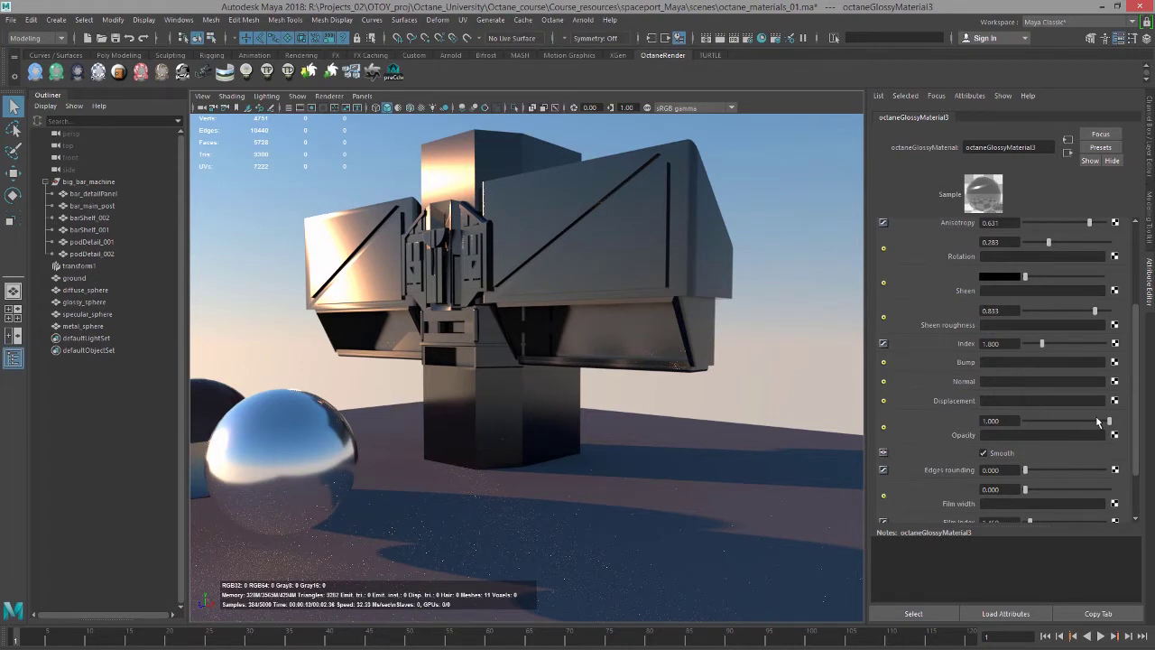
{"action": "left_click_drag", "start_coordinate": [1077, 419], "coordinate": [1039, 421]}
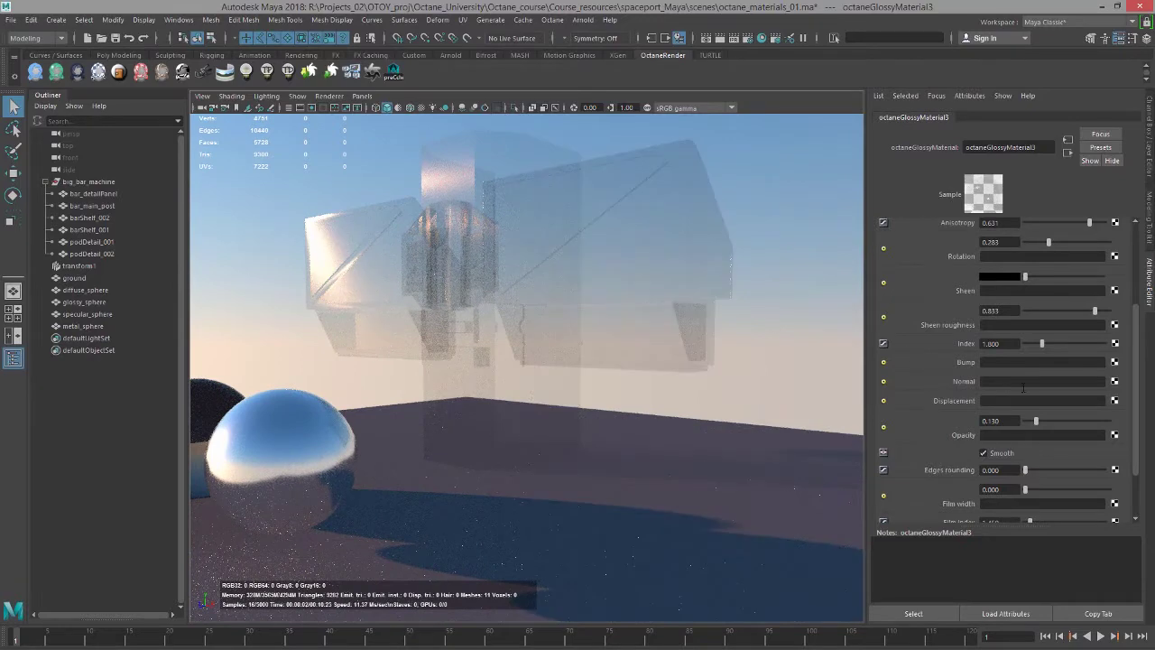
{"action": "mouse_move", "coordinate": [1035, 421]}
{"action": "left_mouse_down"}
{"action": "mouse_move", "coordinate": [1020, 421]}
{"action": "mouse_move", "coordinate": [1037, 419]}
{"action": "left_mouse_up"}
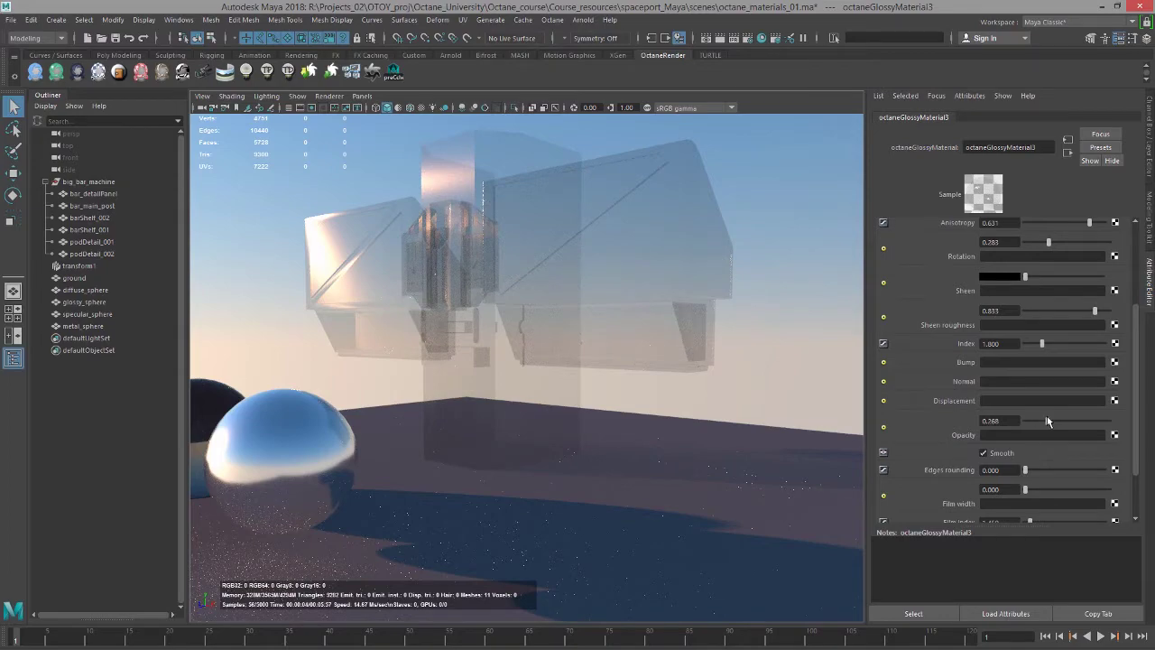
{"action": "left_click_drag", "start_coordinate": [1047, 421], "coordinate": [1115, 421]}
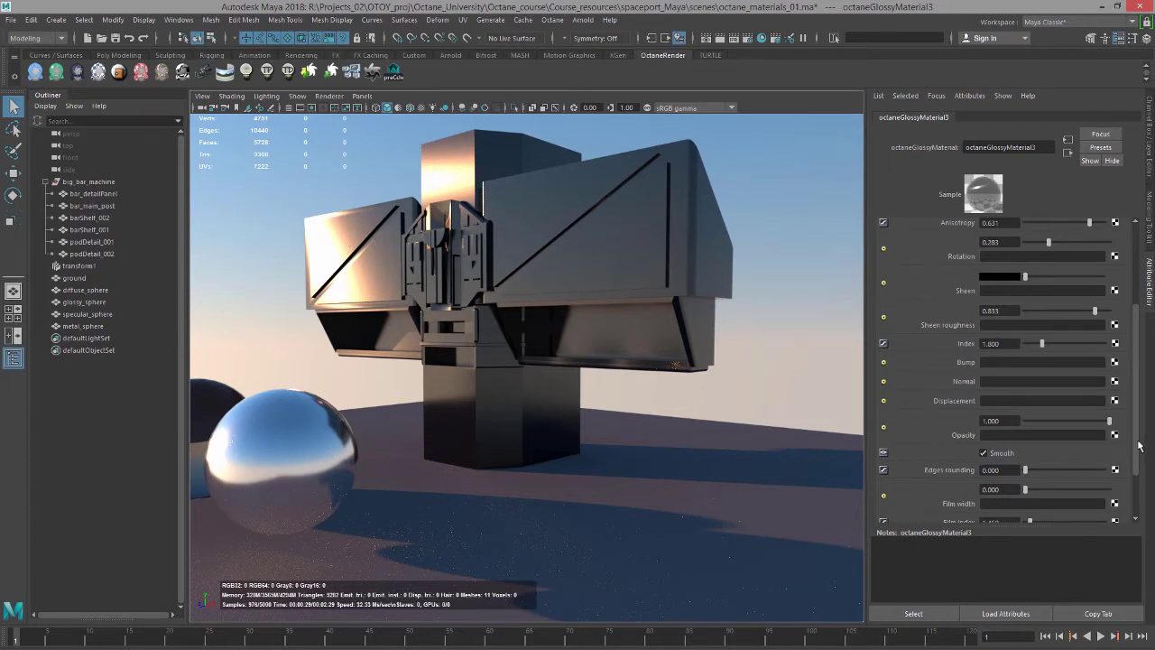
- Toggle the material's Smooth setting and test a heavy edges rounding on the machine
{"action": "scroll", "coordinate": [1133, 446], "scroll_direction": "up", "scroll_amount": 1}
{"action": "left_click_drag", "start_coordinate": [1133, 446], "coordinate": [1134, 486]}
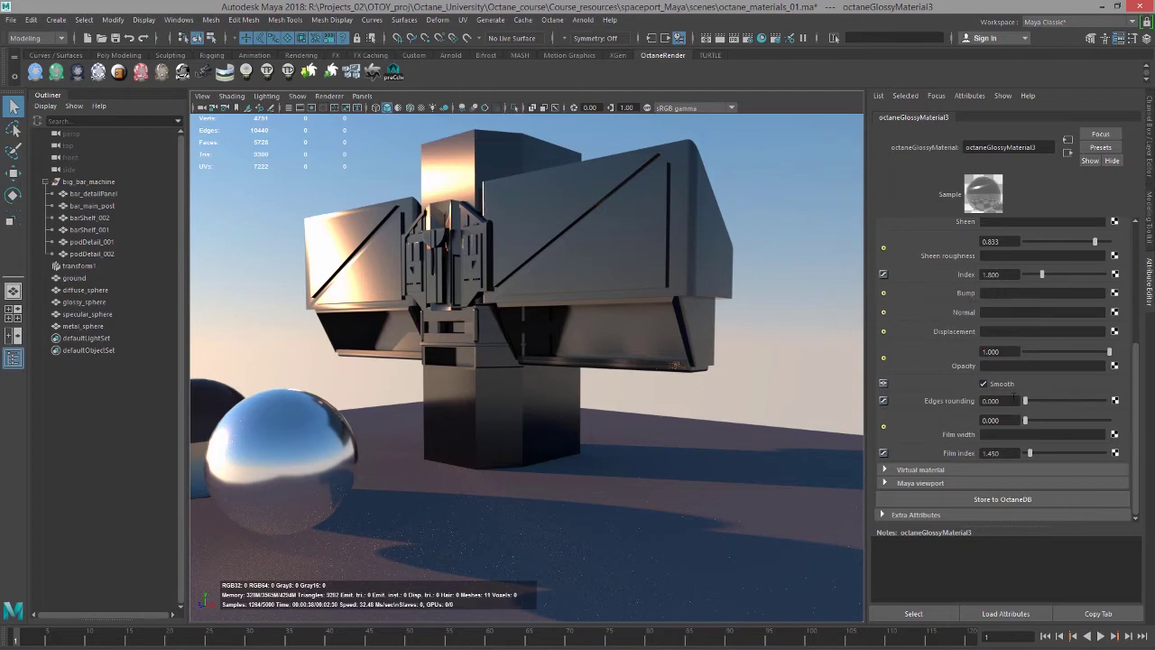
{"action": "left_click", "coordinate": [985, 383]}
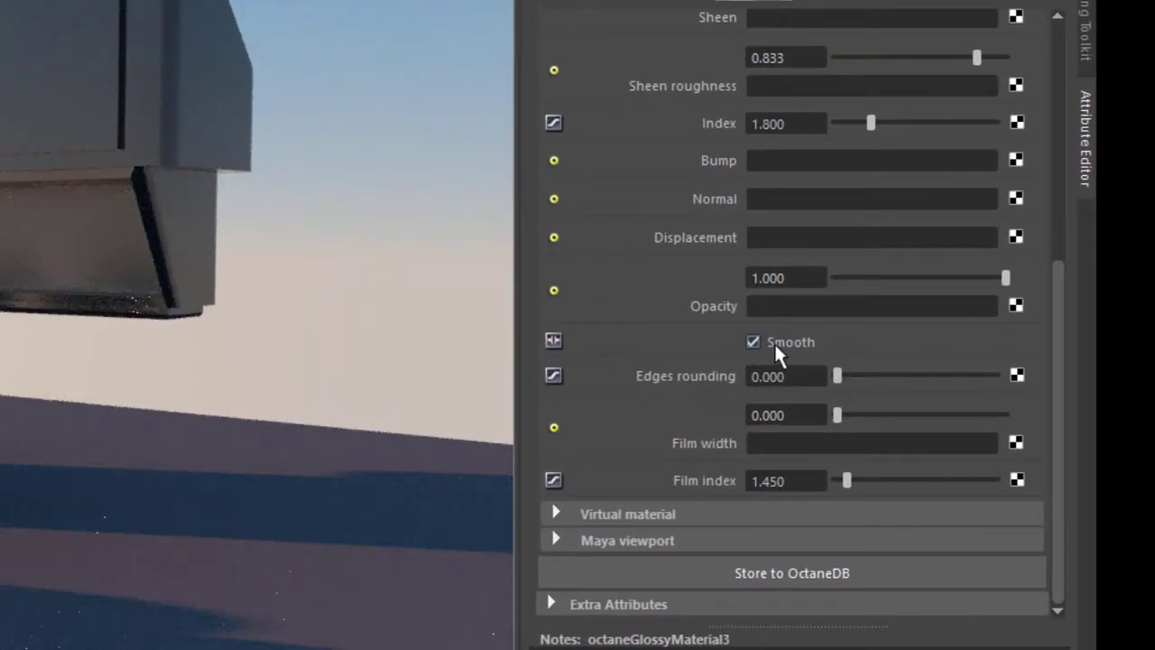
{"action": "left_click_drag", "start_coordinate": [840, 377], "coordinate": [875, 376]}
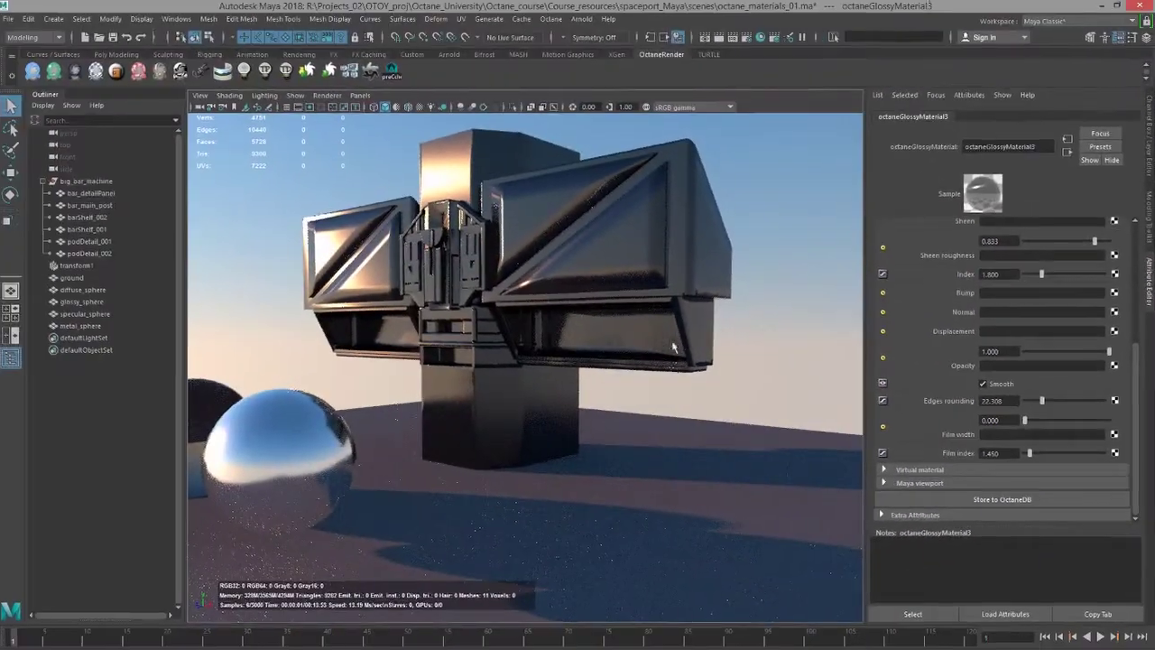
{"action": "left_click_drag", "start_coordinate": [6, 180], "coordinate": [111, 354], "text": "alt"}
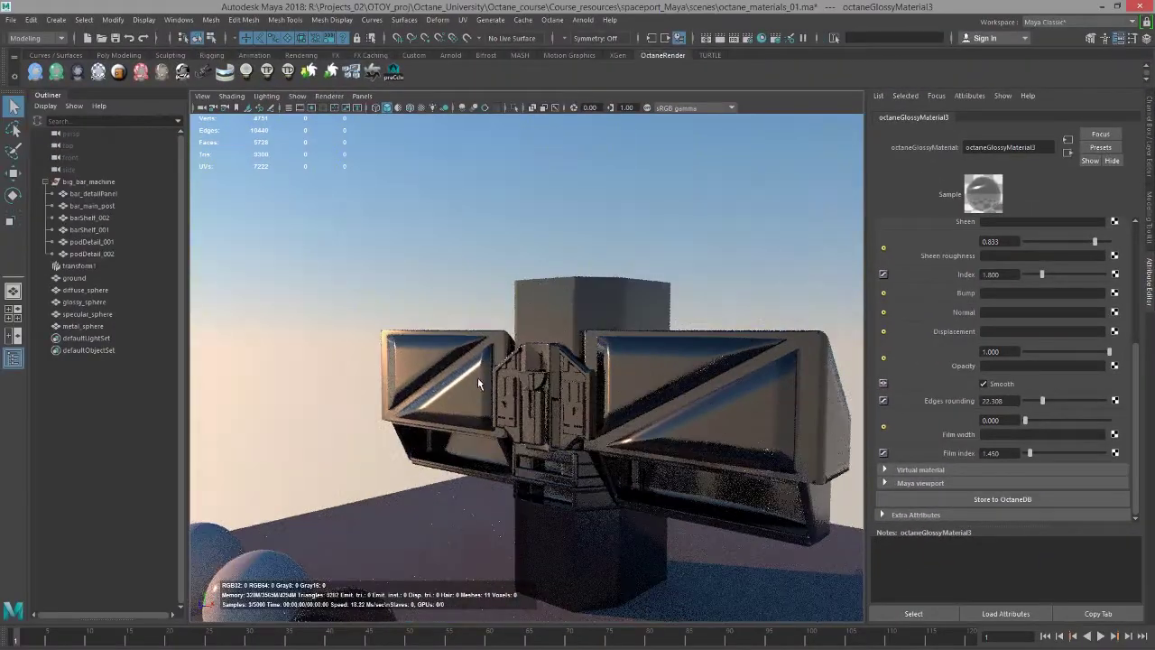
{"action": "left_click_drag", "start_coordinate": [477, 377], "coordinate": [650, 390], "text": "alt"}
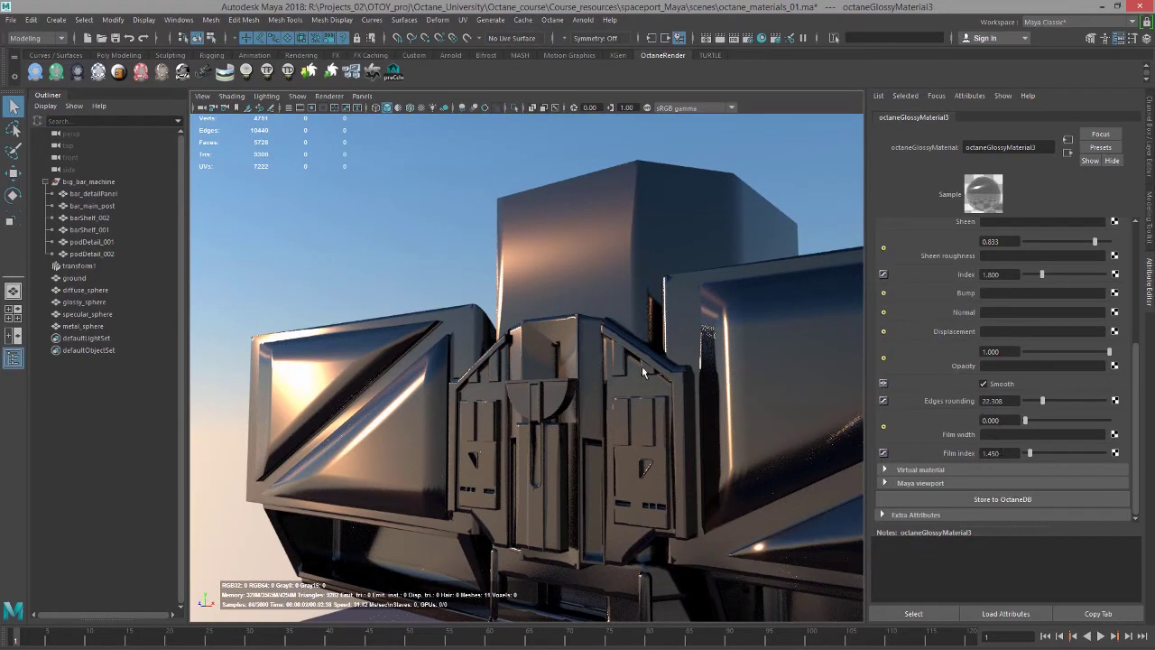
- Replace the edges rounding with a small value, settling on 0.050
{"action": "left_click_drag", "start_coordinate": [1006, 400], "coordinate": [876, 400]}
{"action": "type", "text": ".0"}
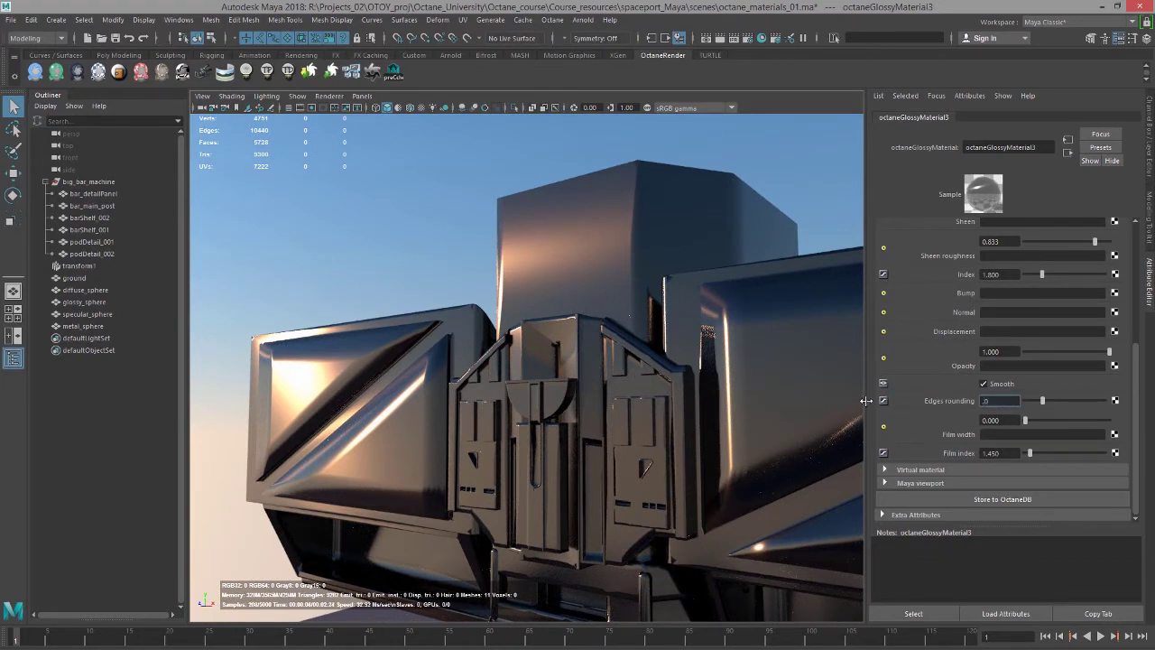
{"action": "type", "text": "2"}
{"action": "key", "text": "Return"}
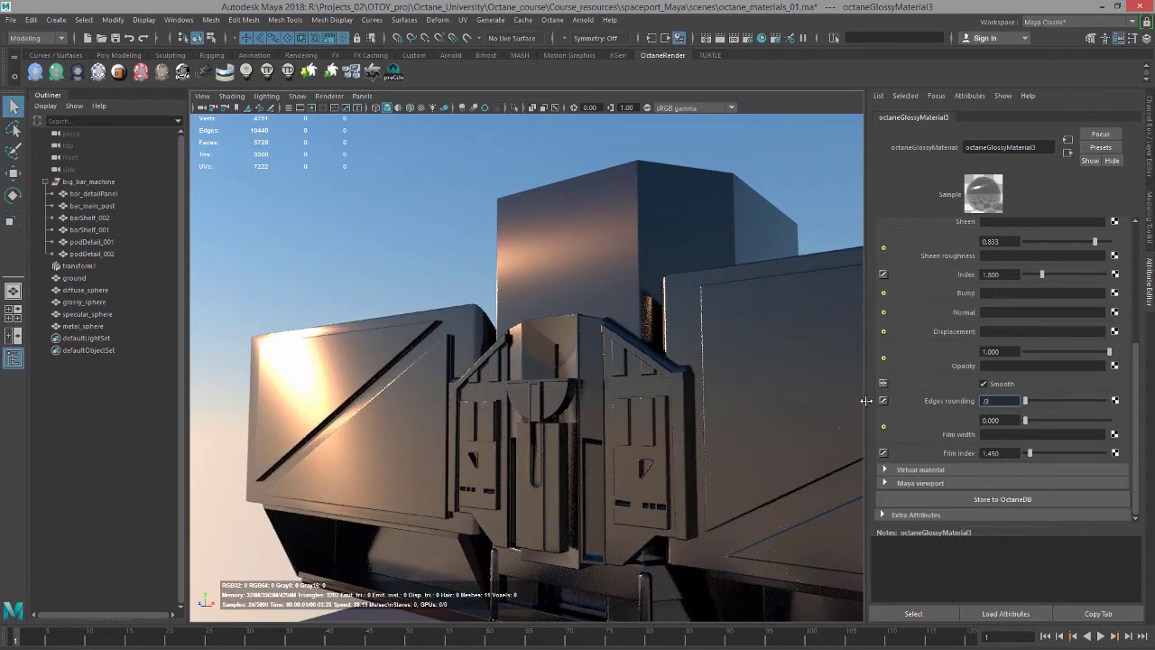
{"action": "left_click_drag", "start_coordinate": [553, 338], "coordinate": [569, 316], "text": "alt"}
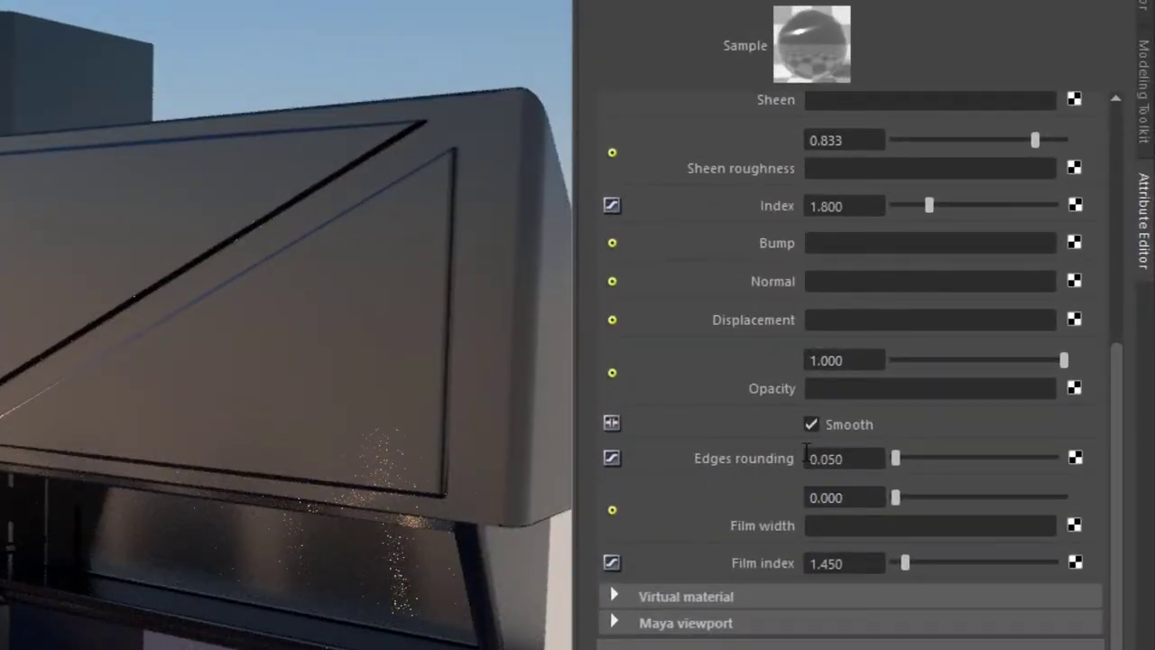
- Add a thin film to the glossy material, tuning film width to 0.123 and film index to 6.708
{"action": "left_click_drag", "start_coordinate": [894, 494], "coordinate": [1042, 497]}
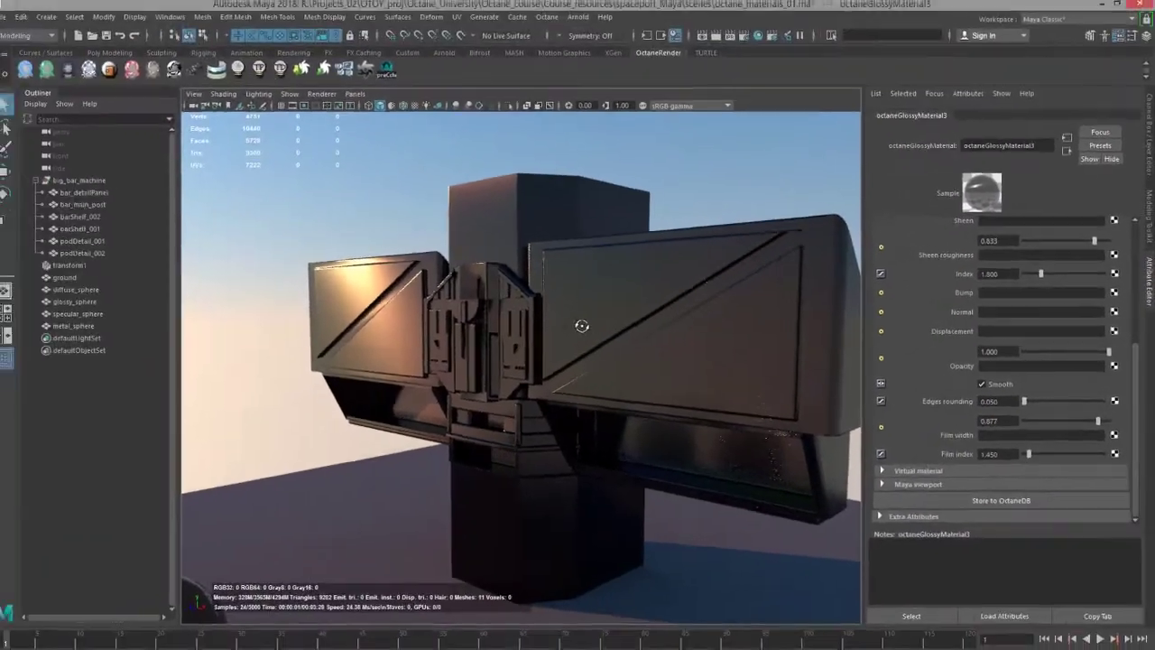
{"action": "left_click_drag", "start_coordinate": [215, 315], "coordinate": [207, 292], "text": "alt"}
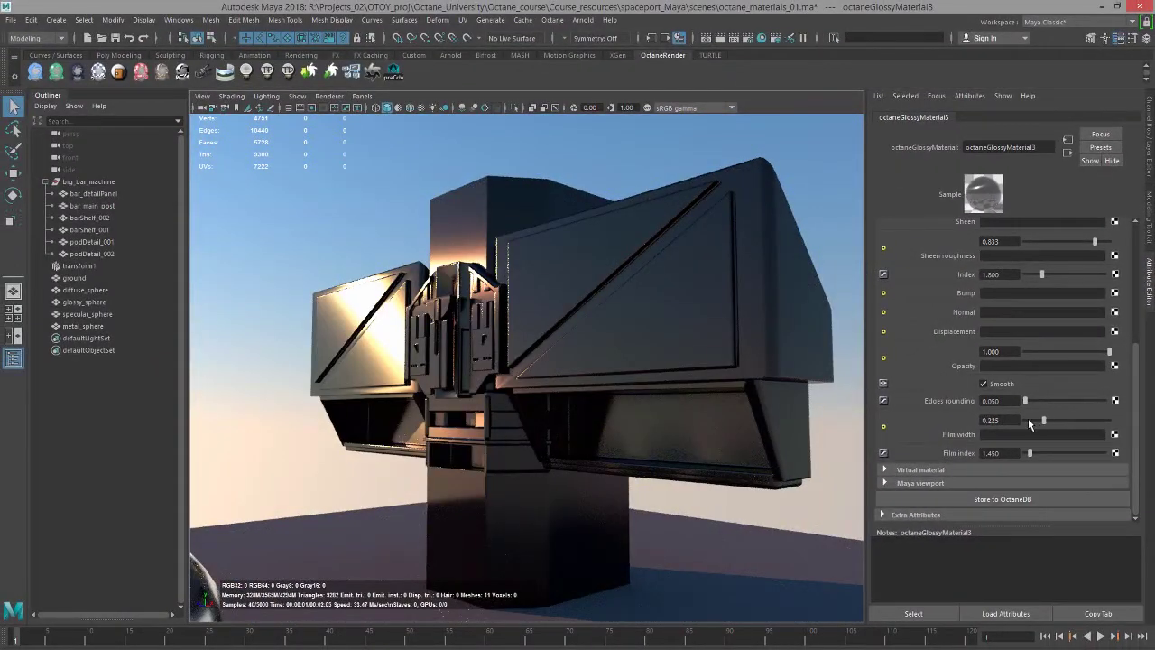
{"action": "left_click_drag", "start_coordinate": [1029, 424], "coordinate": [1038, 422]}
{"action": "left_click_drag", "start_coordinate": [1107, 420], "coordinate": [1100, 419]}
{"action": "left_click_drag", "start_coordinate": [1029, 453], "coordinate": [1048, 453]}
{"action": "left_click_drag", "start_coordinate": [1100, 419], "coordinate": [1091, 451]}
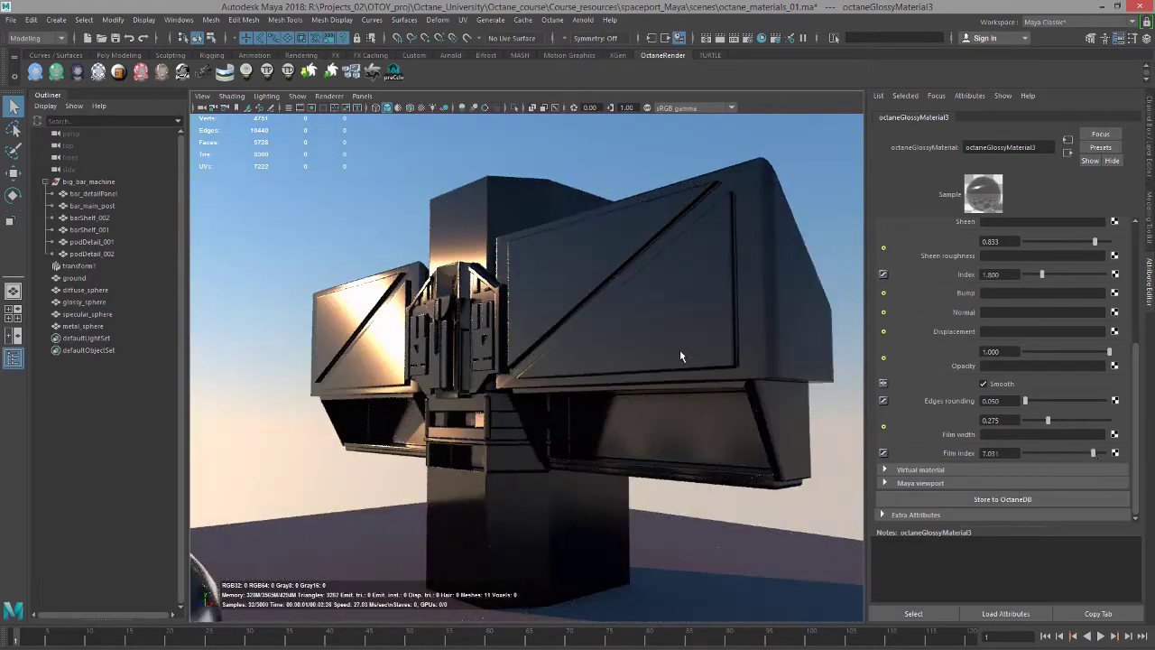
{"action": "left_click_drag", "start_coordinate": [682, 351], "coordinate": [692, 349], "text": "alt"}
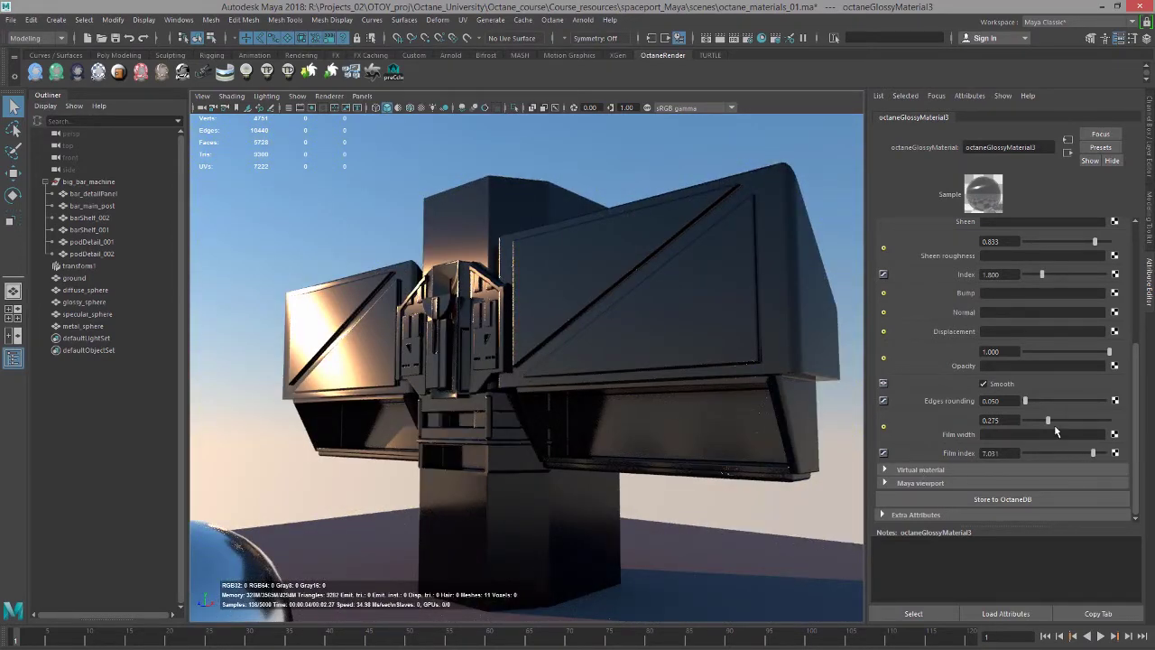
{"action": "left_click_drag", "start_coordinate": [1044, 425], "coordinate": [1034, 423]}
{"action": "left_click_drag", "start_coordinate": [1093, 452], "coordinate": [1088, 452]}
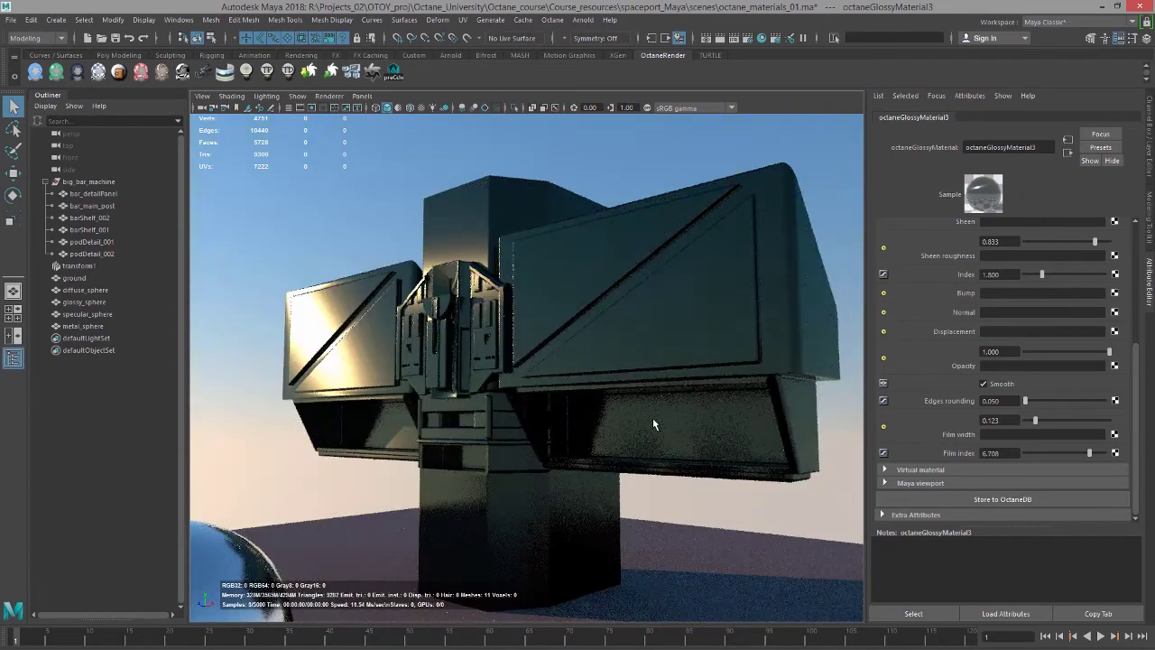
{"action": "left_click_drag", "start_coordinate": [653, 418], "coordinate": [645, 417], "text": "alt"}
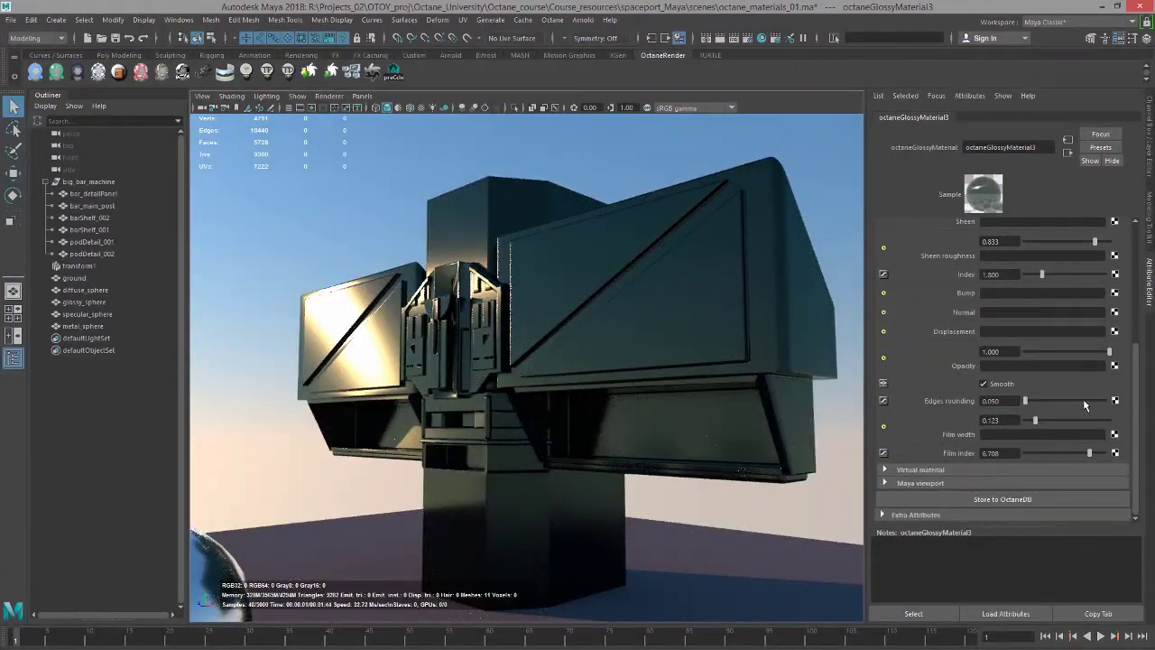